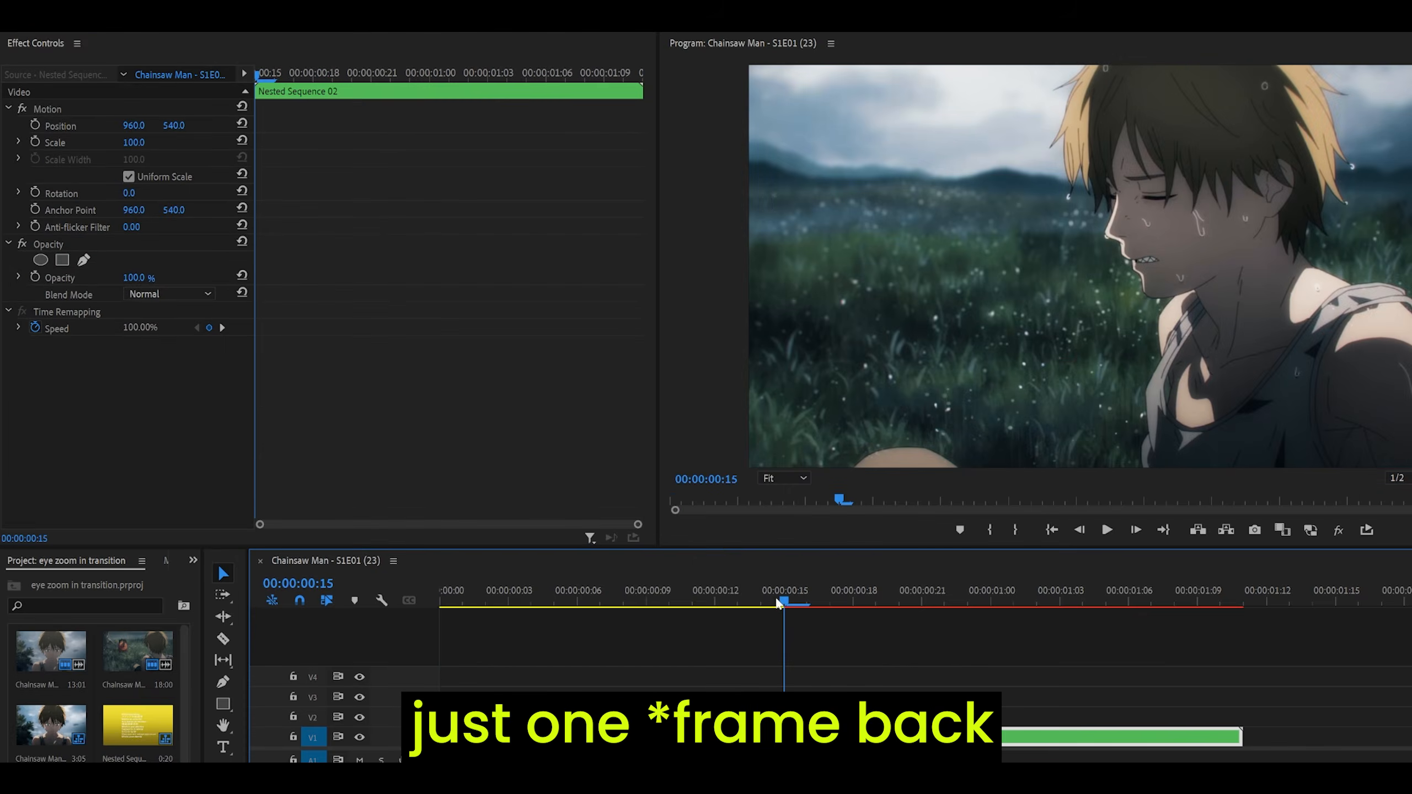
- At 00:00:00:14, set the first clip's Transform scale to 700 and position to -147, 732, framing the character's right eye
key(Left)
scroll(457, 255, down, 1)
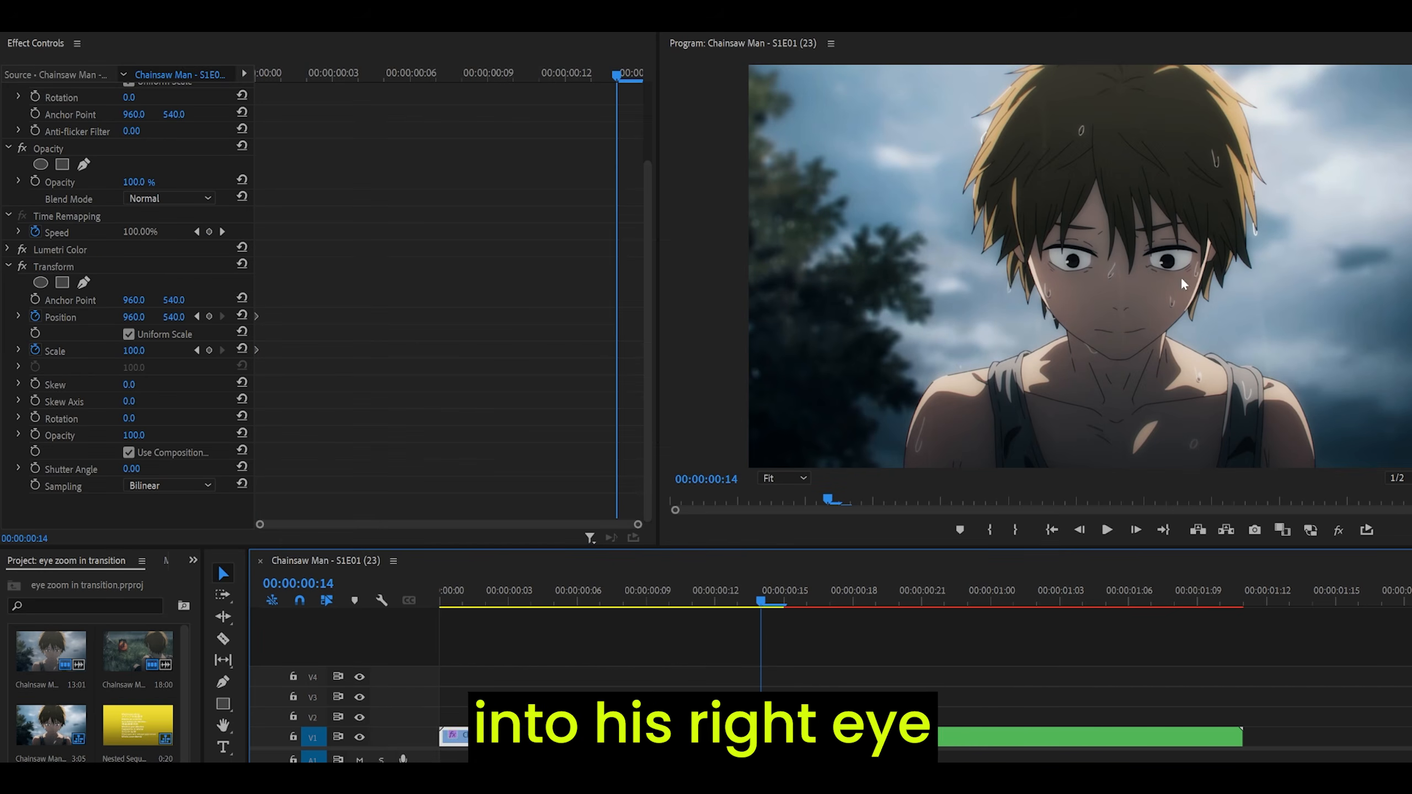
click(133, 351)
text(69)
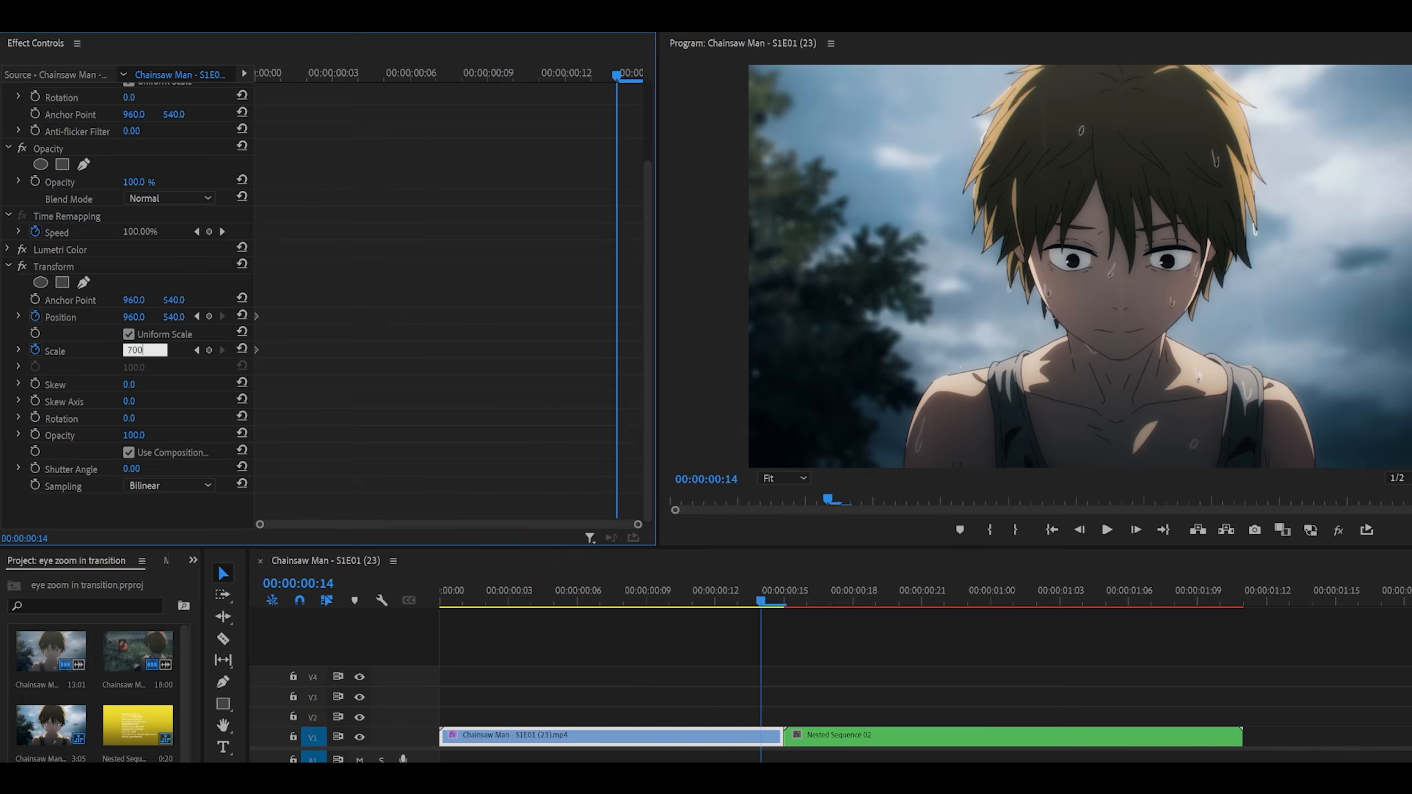
key(Return)
drag(3, 306, 172, 314)
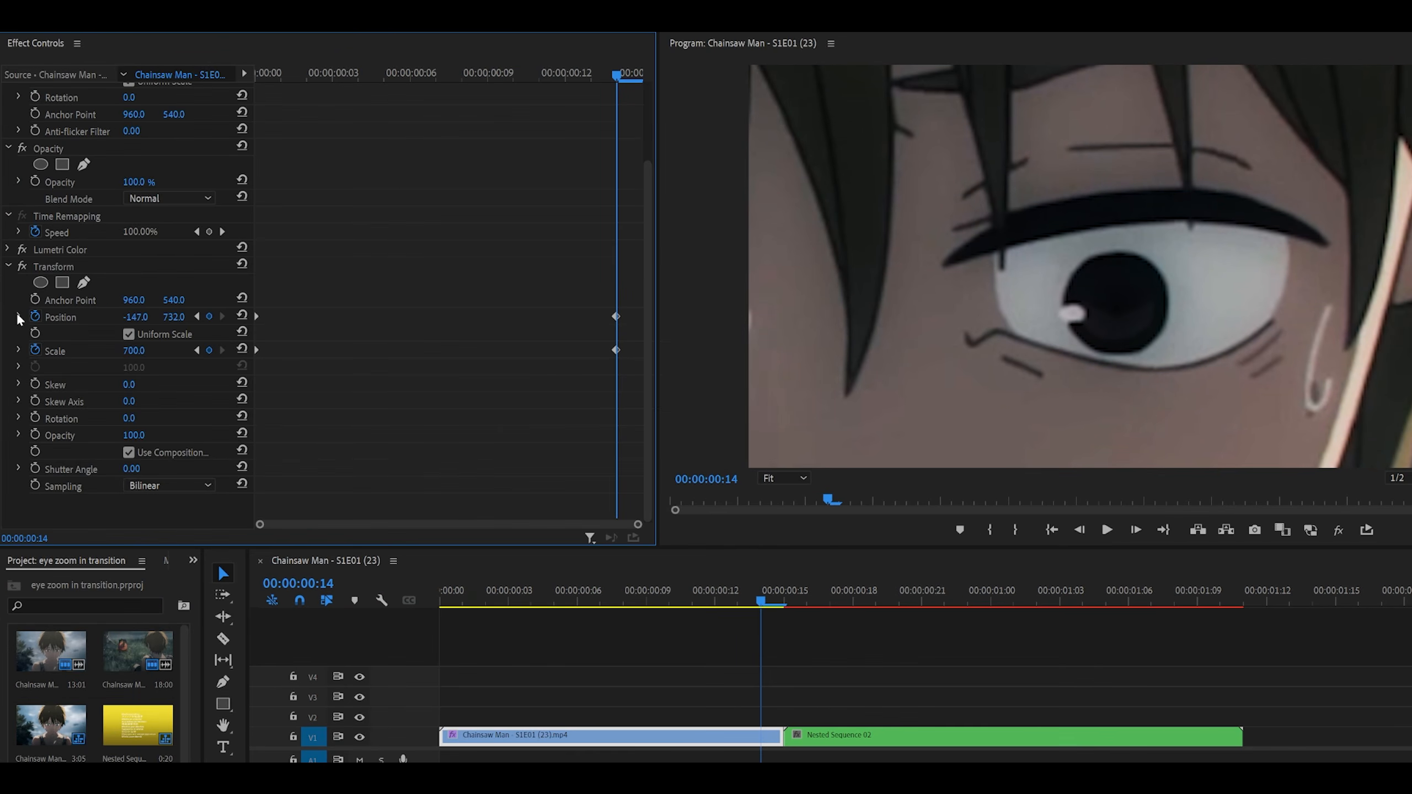
- Ease the first clip's starting Position and Scale keyframes by lowering their velocity to zero with long handles
click(19, 316)
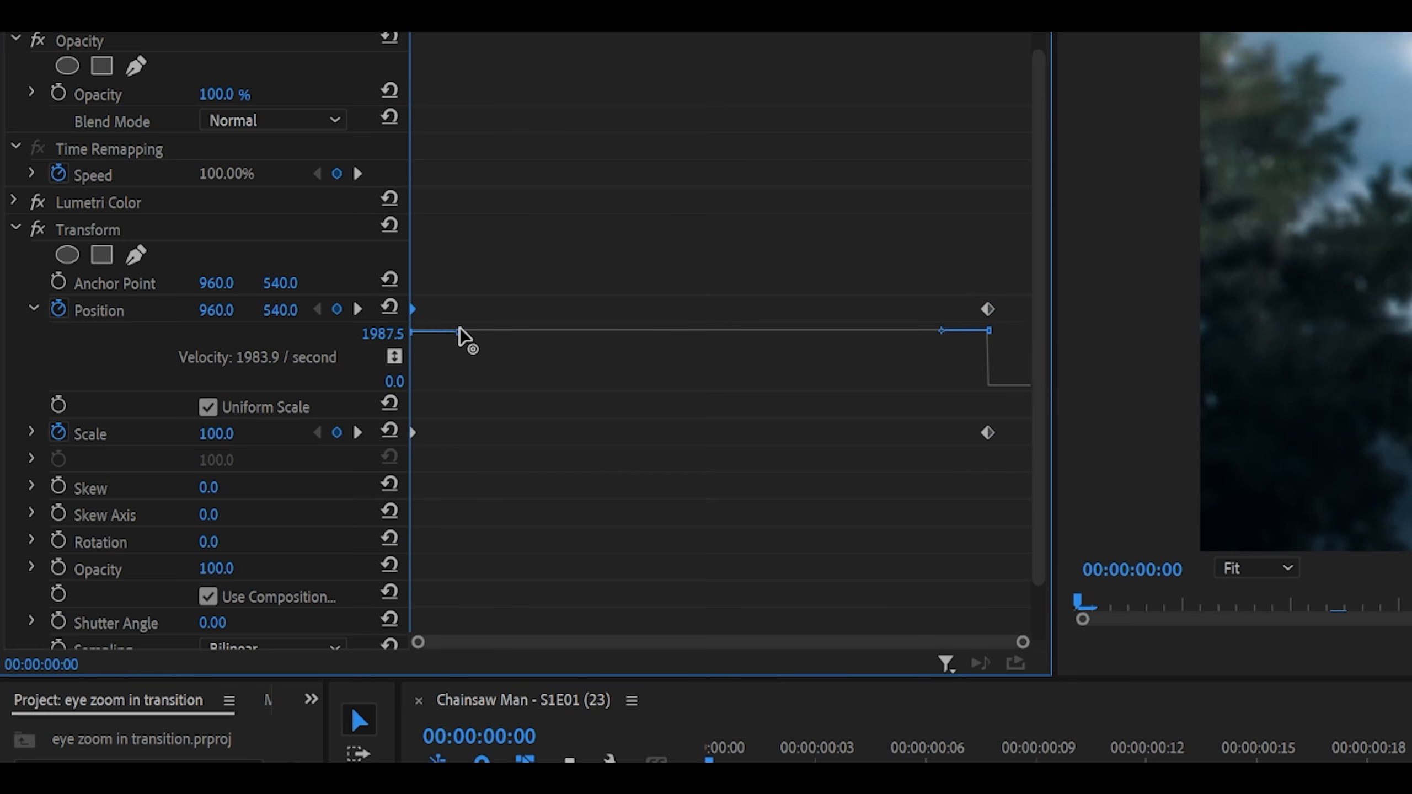
drag(458, 333, 700, 385)
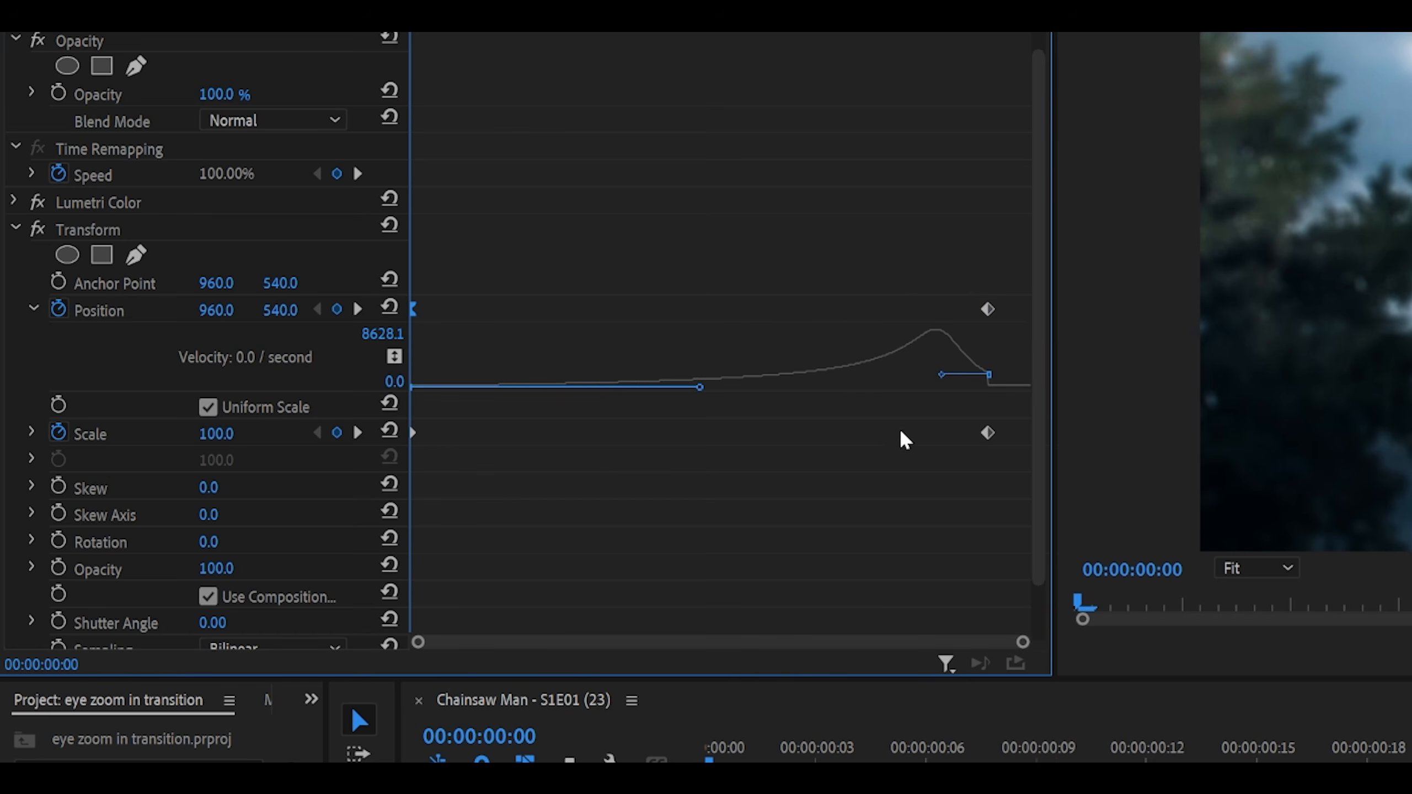
click(30, 441)
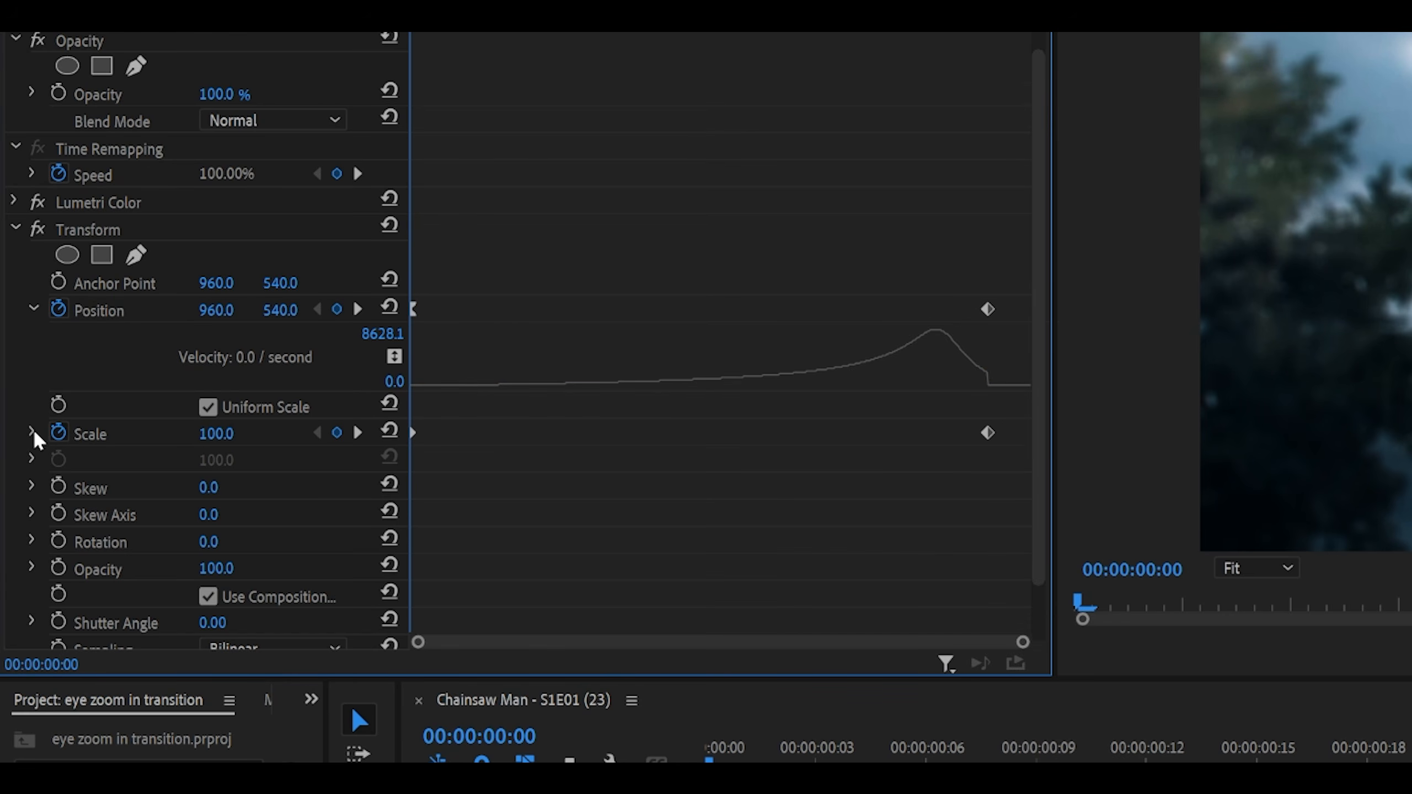
click(31, 433)
scroll(618, 388, down, 1)
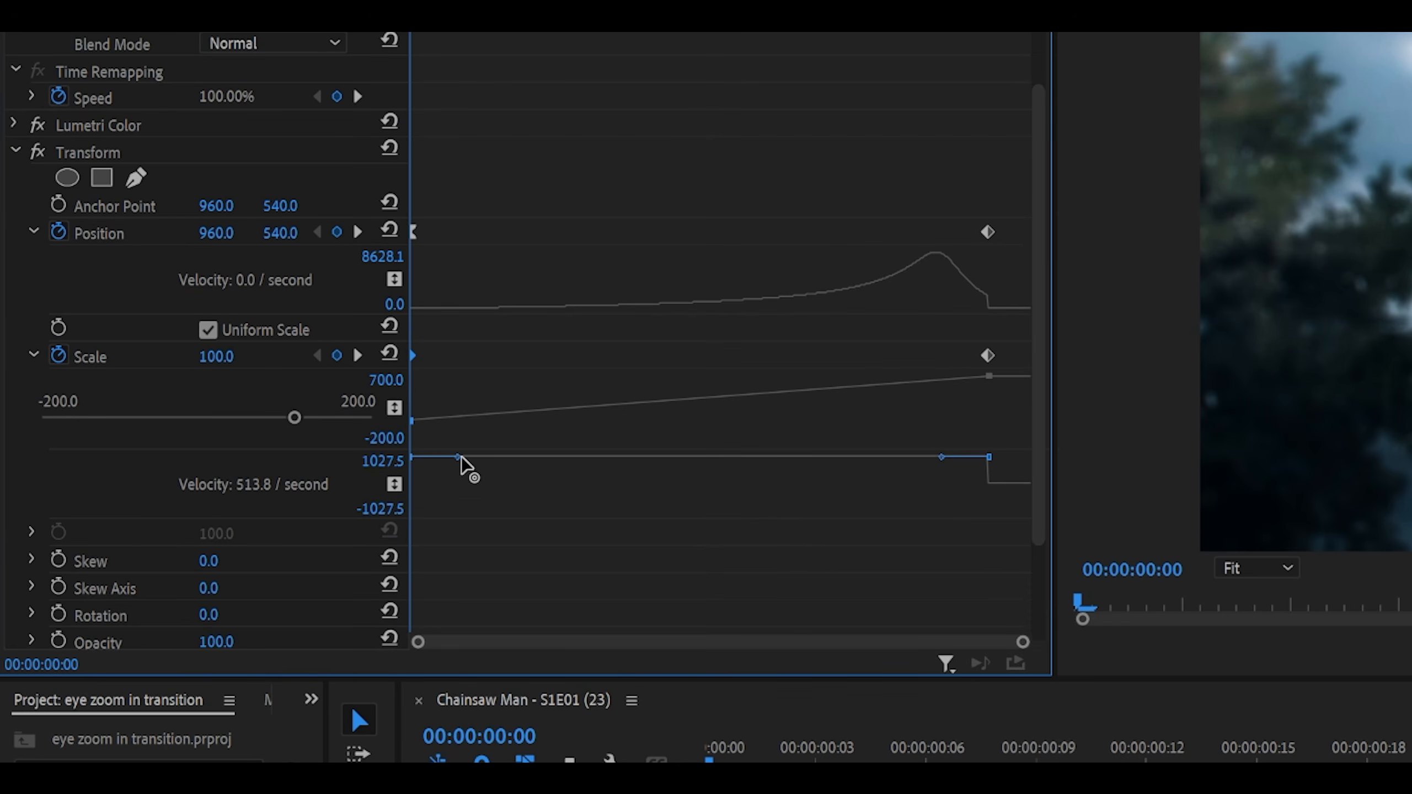
drag(466, 466, 784, 491)
- Ease the first clip's ending Position and Scale keyframes to zero velocity, shortening their handles so the speed peaks near 00:00:00:13
drag(1205, 455, 1249, 451)
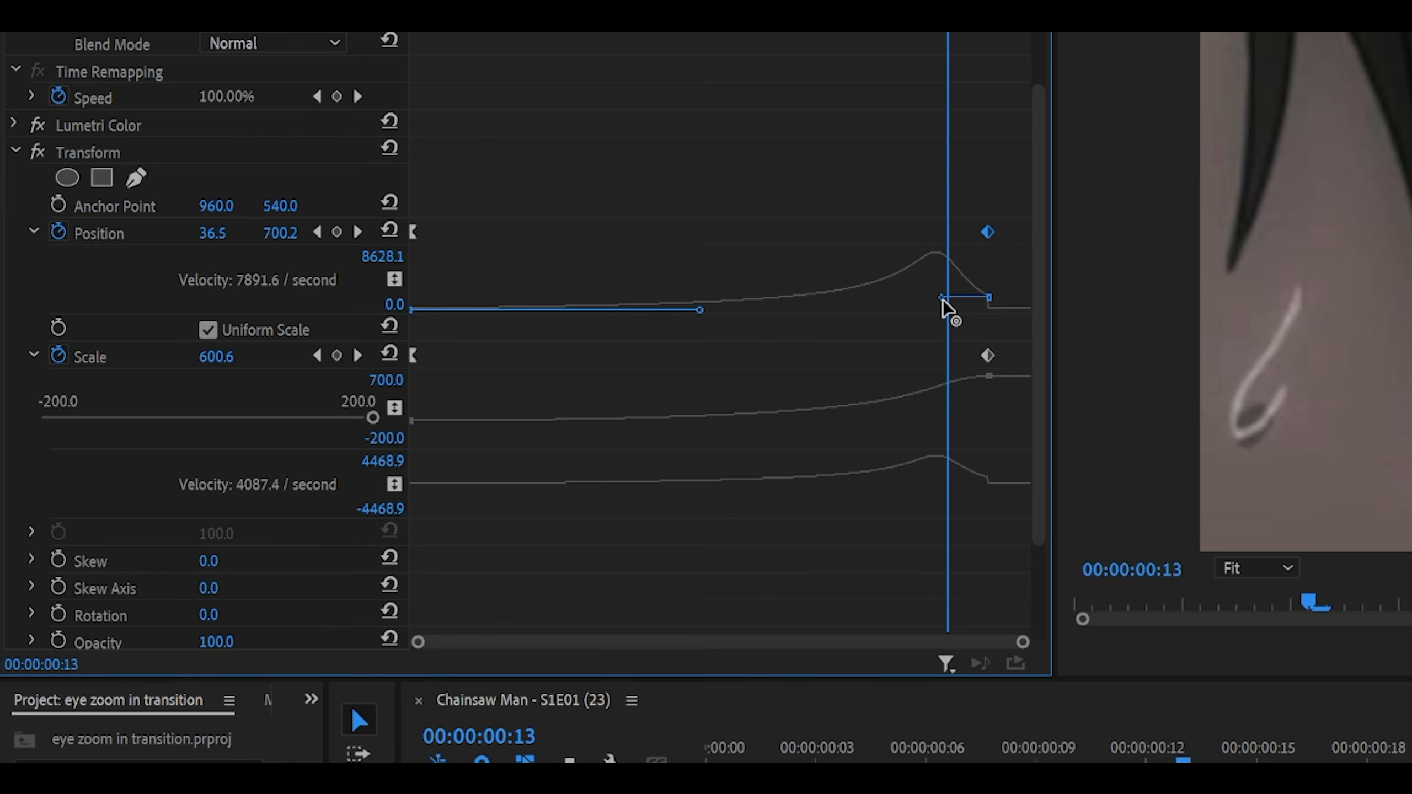
drag(943, 301, 956, 310)
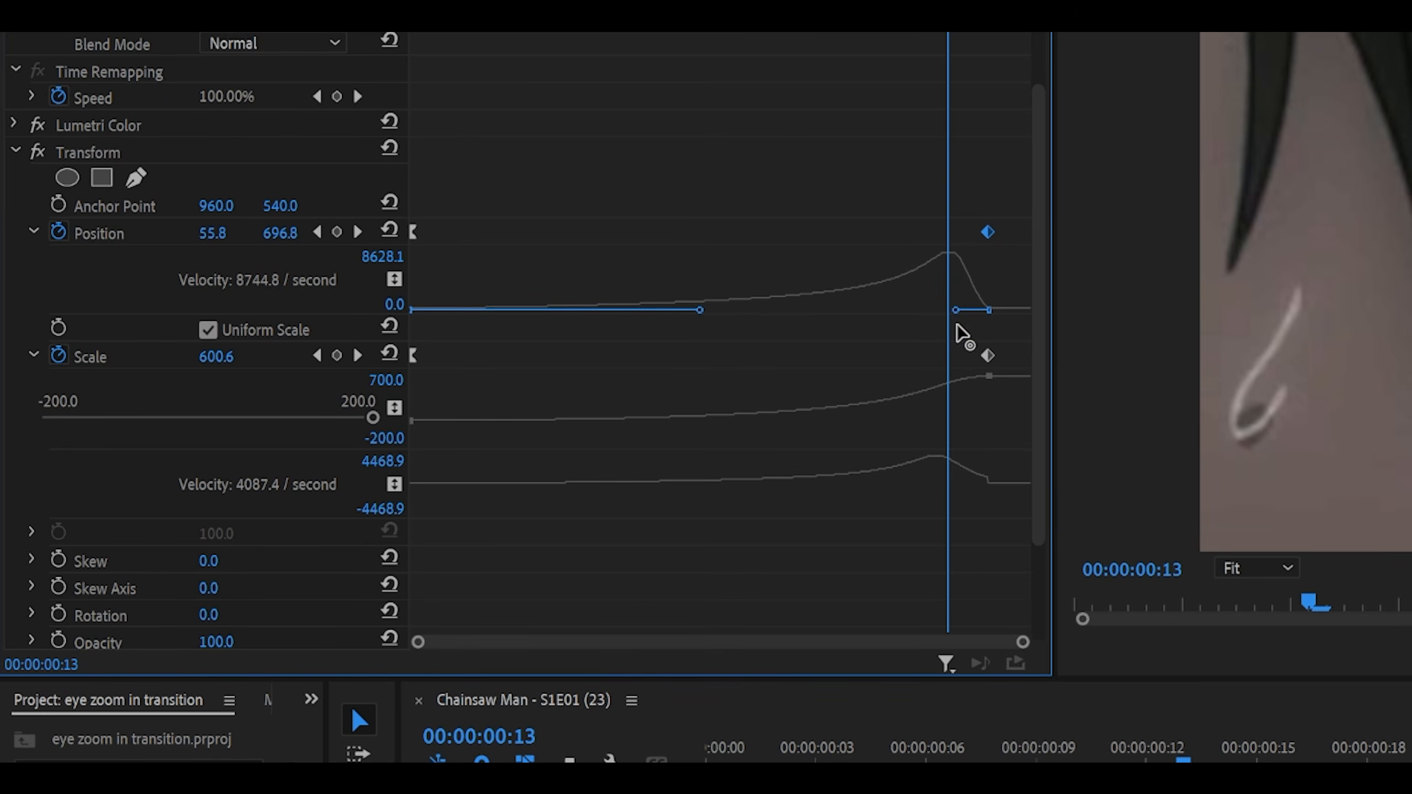
click(985, 357)
drag(943, 486, 951, 489)
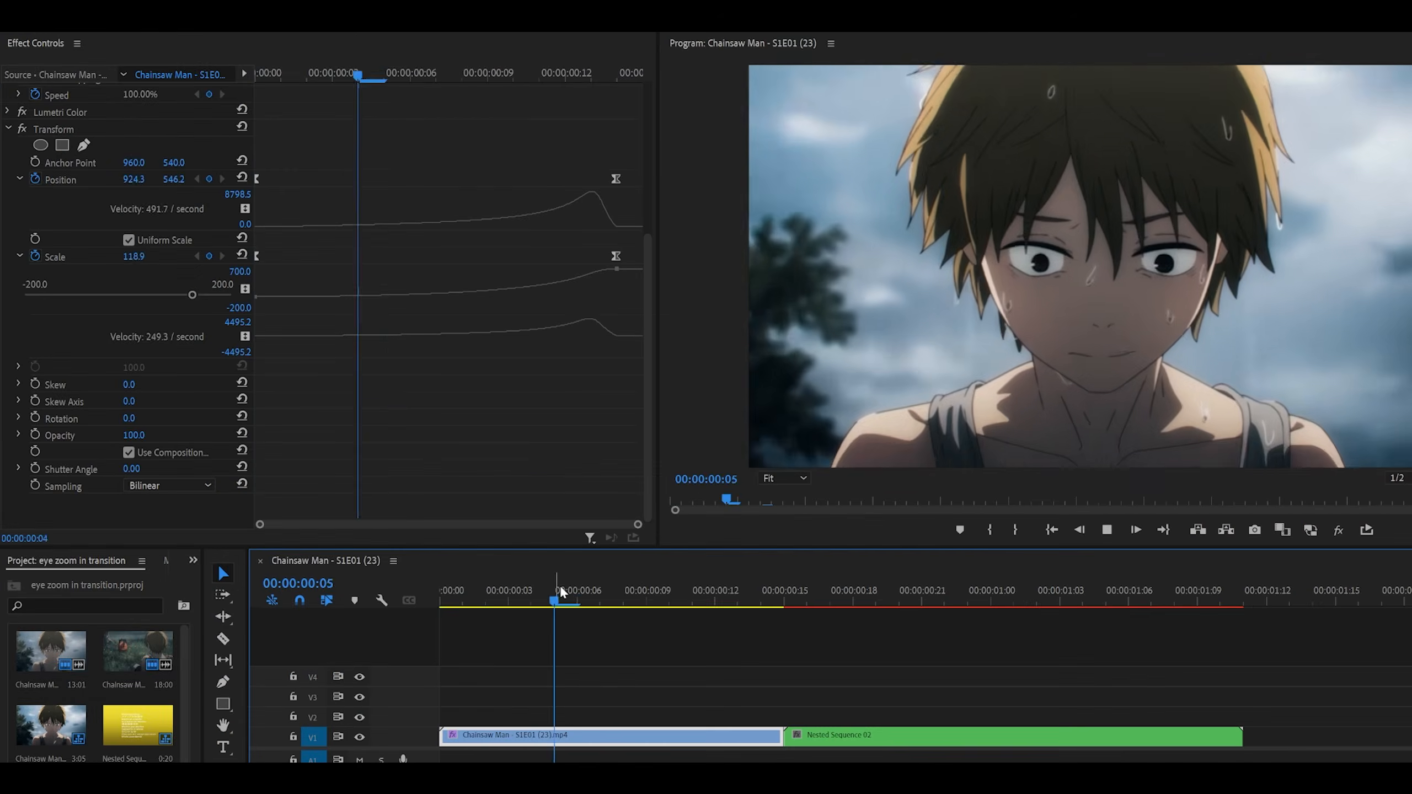
- Disable the composition's shutter angle in the first clip's Transform effect and set the Shutter Angle to 30
click(622, 581)
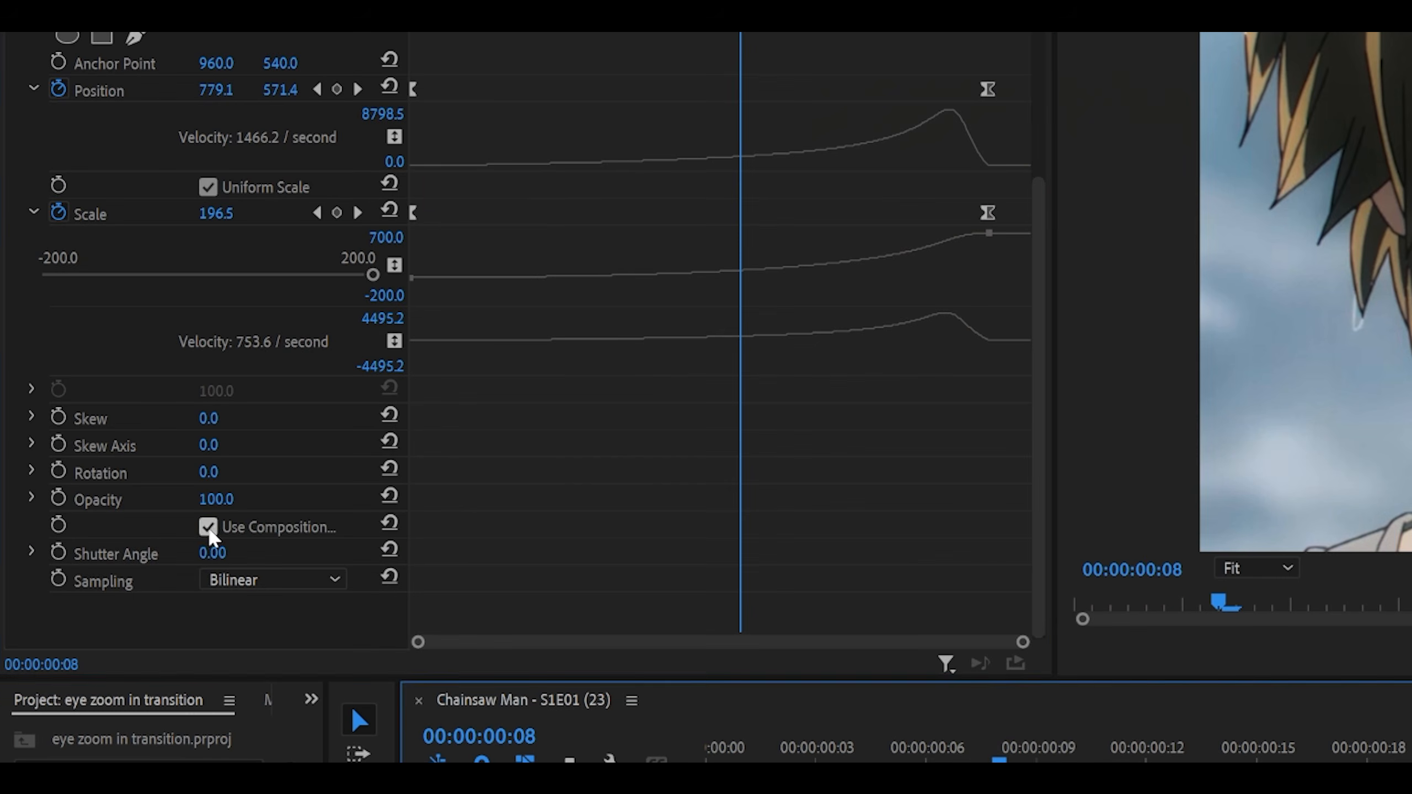
click(129, 453)
click(131, 467)
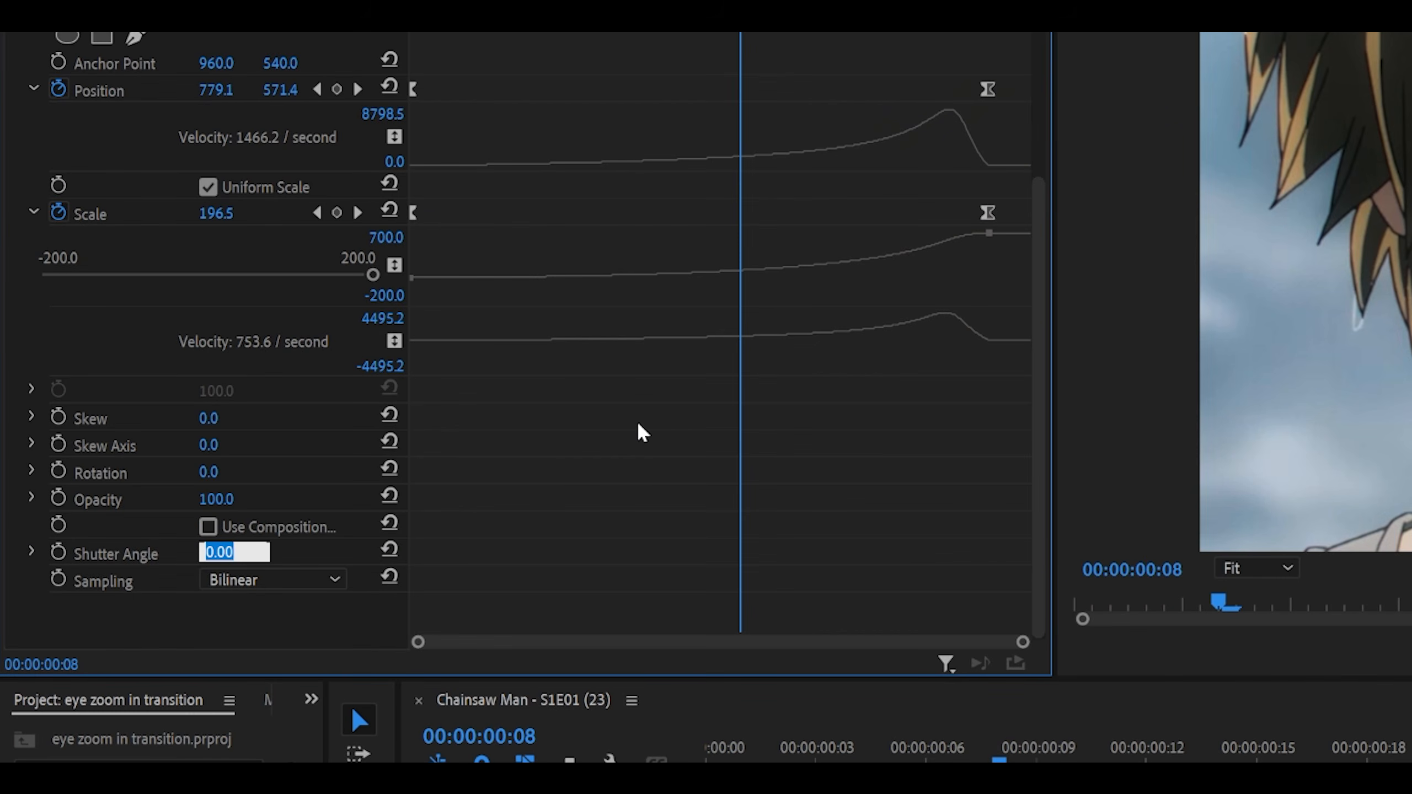
text(30)
key(Return)
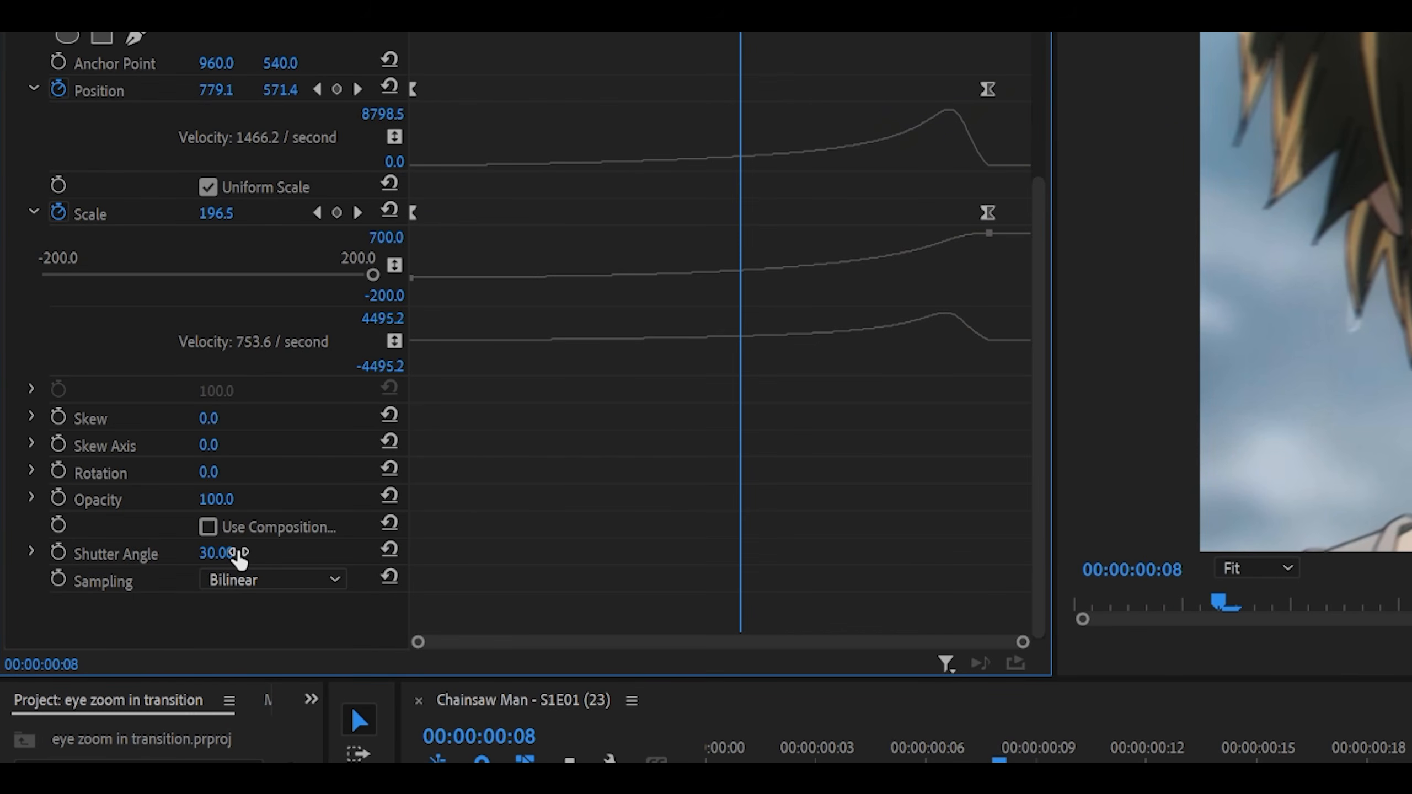
drag(239, 553, 766, 436)
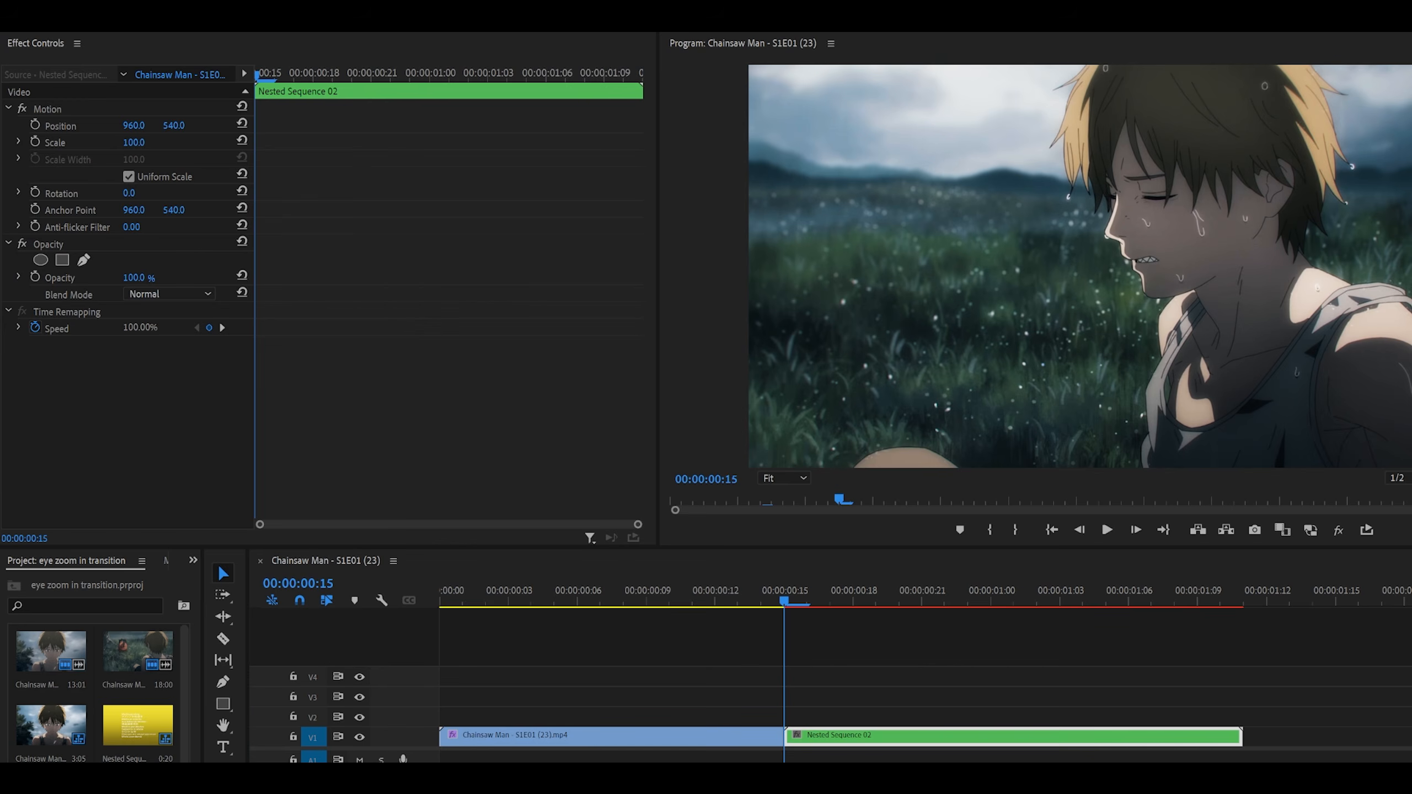
- Animate Nested Sequence 02 with a Transform effect, from Position and Scale keyframes at its start to scale 120 and a shifted position at 00:00:01:10
drag(633, 383, 149, 439)
scroll(476, 367, down, 3)
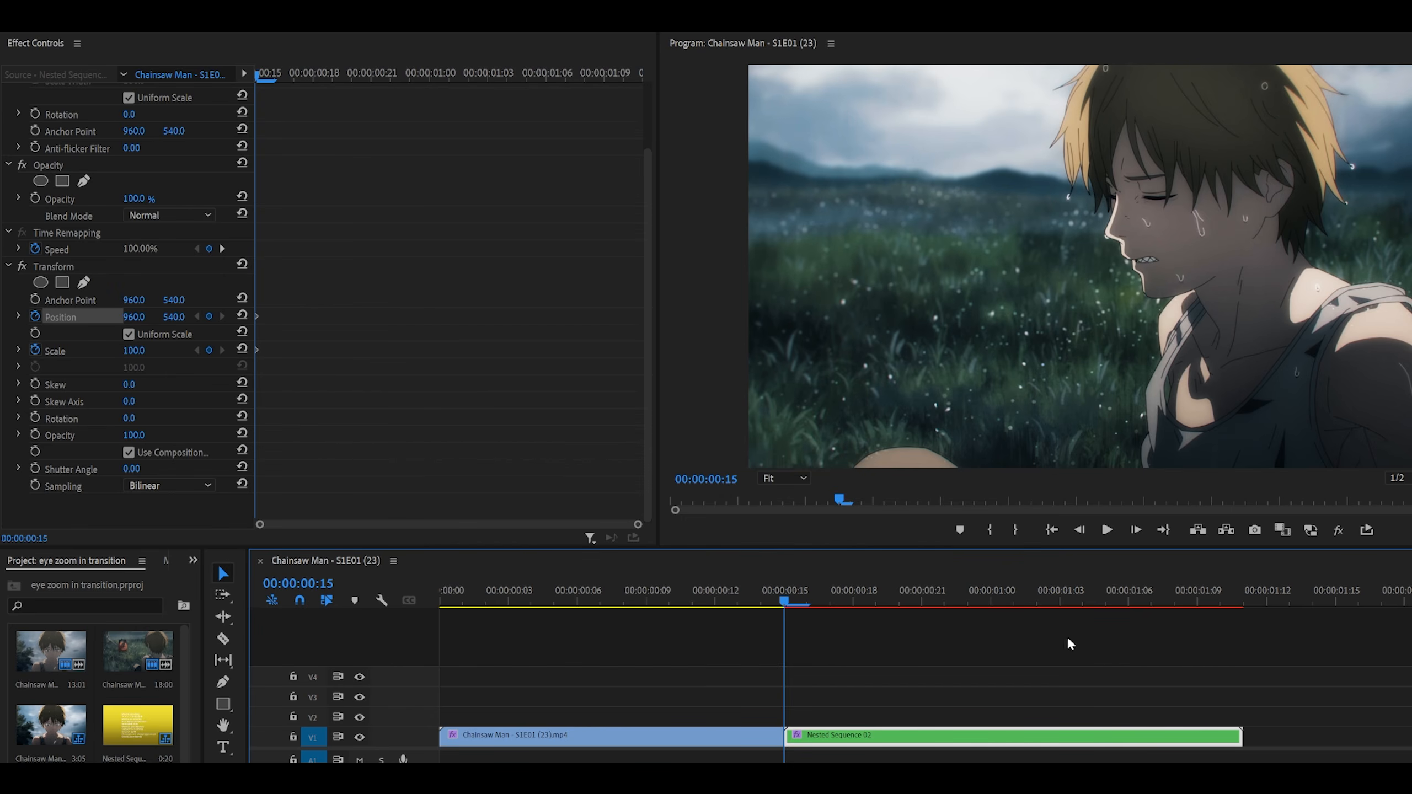
click(1221, 594)
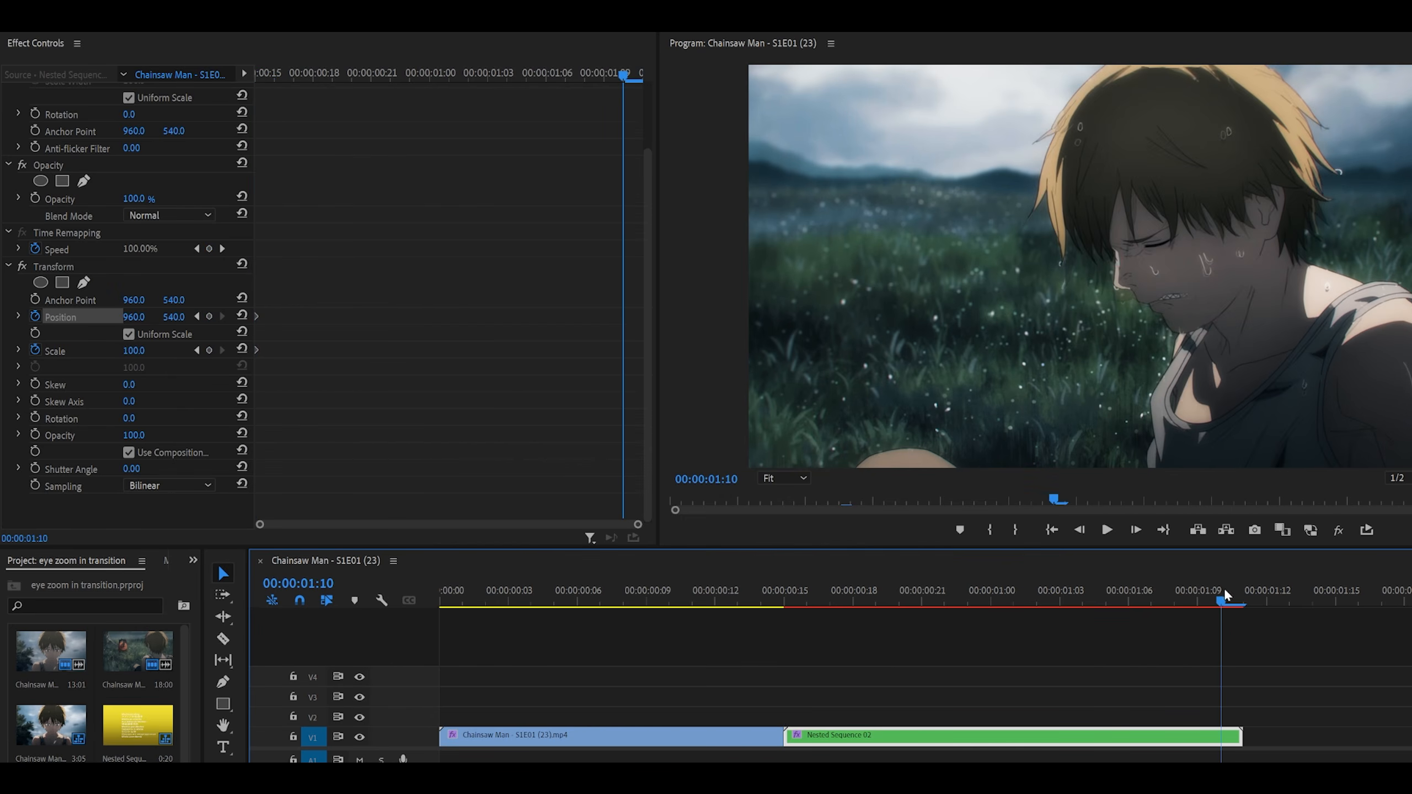
click(125, 350)
text(129)
key(Return)
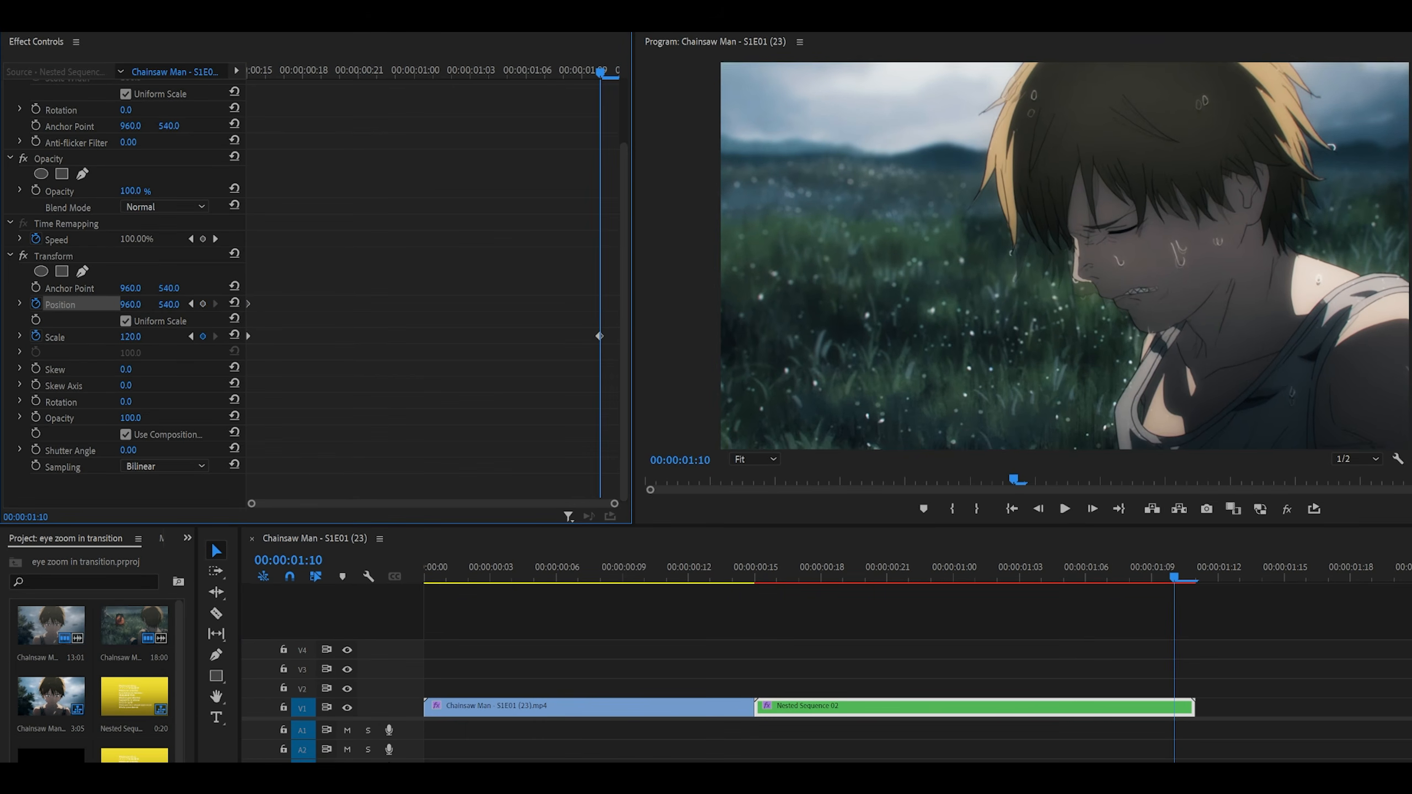
drag(173, 318, 126, 306)
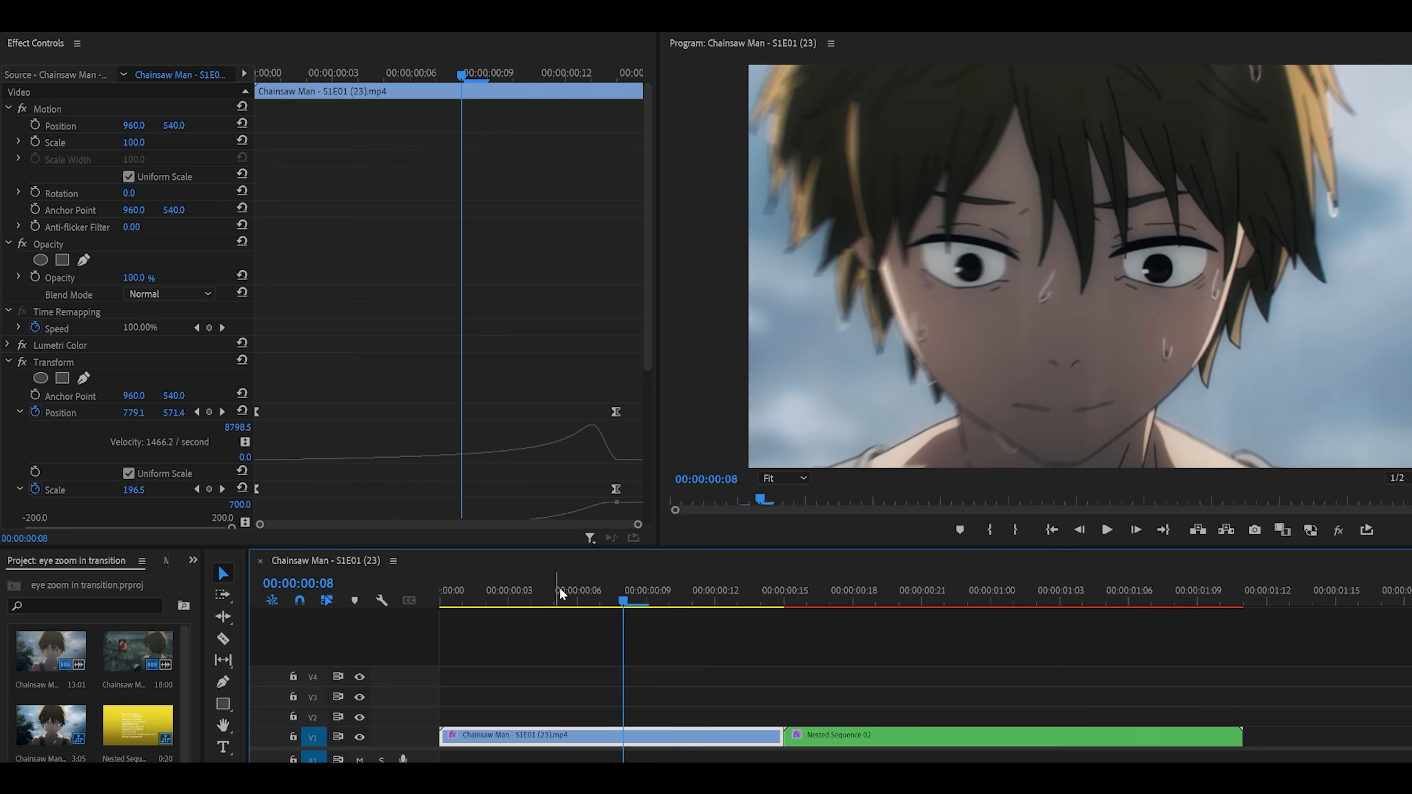
- Set the spatial interpolation of the first clip's Transform Position keyframes to Linear
scroll(481, 472, down, 2)
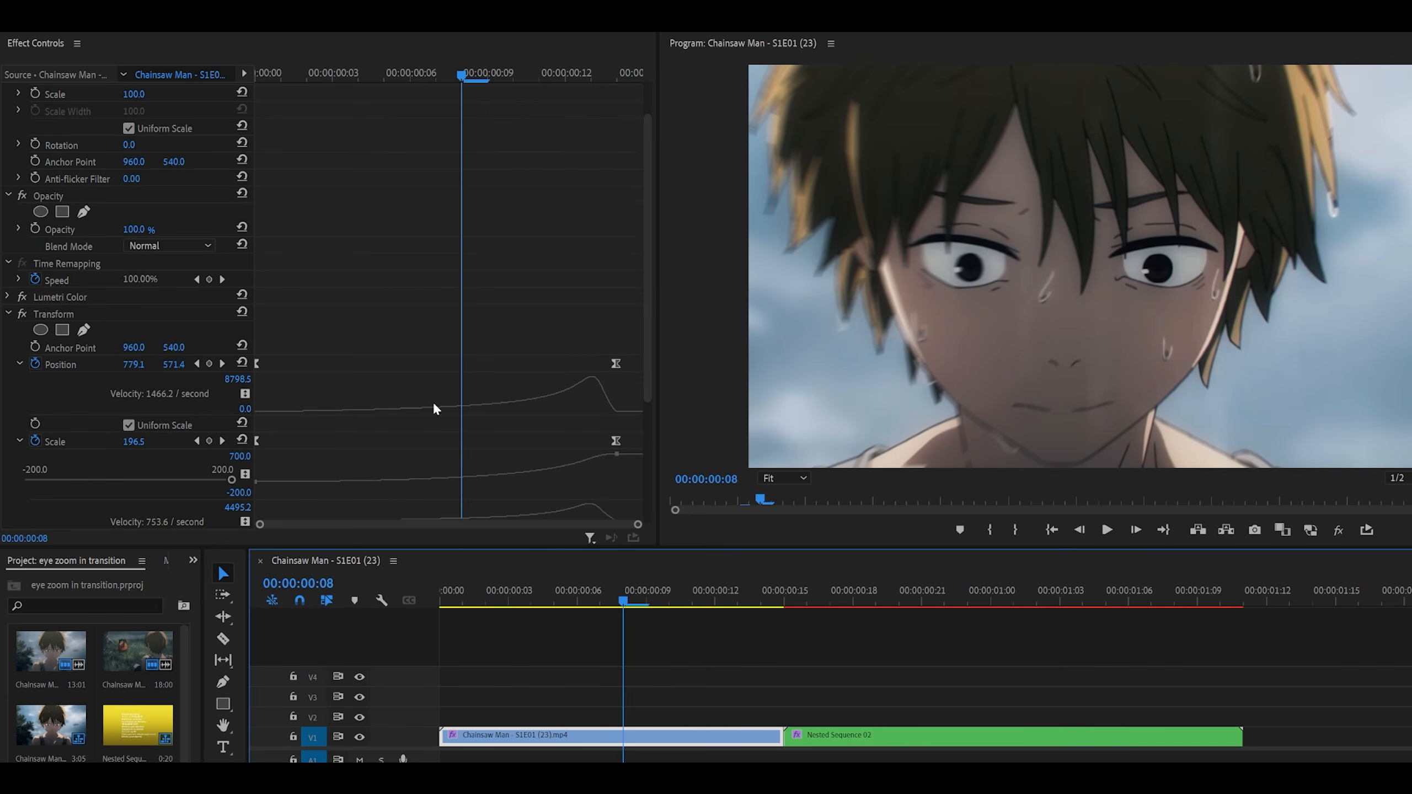
drag(631, 341, 236, 381)
right_click(615, 363)
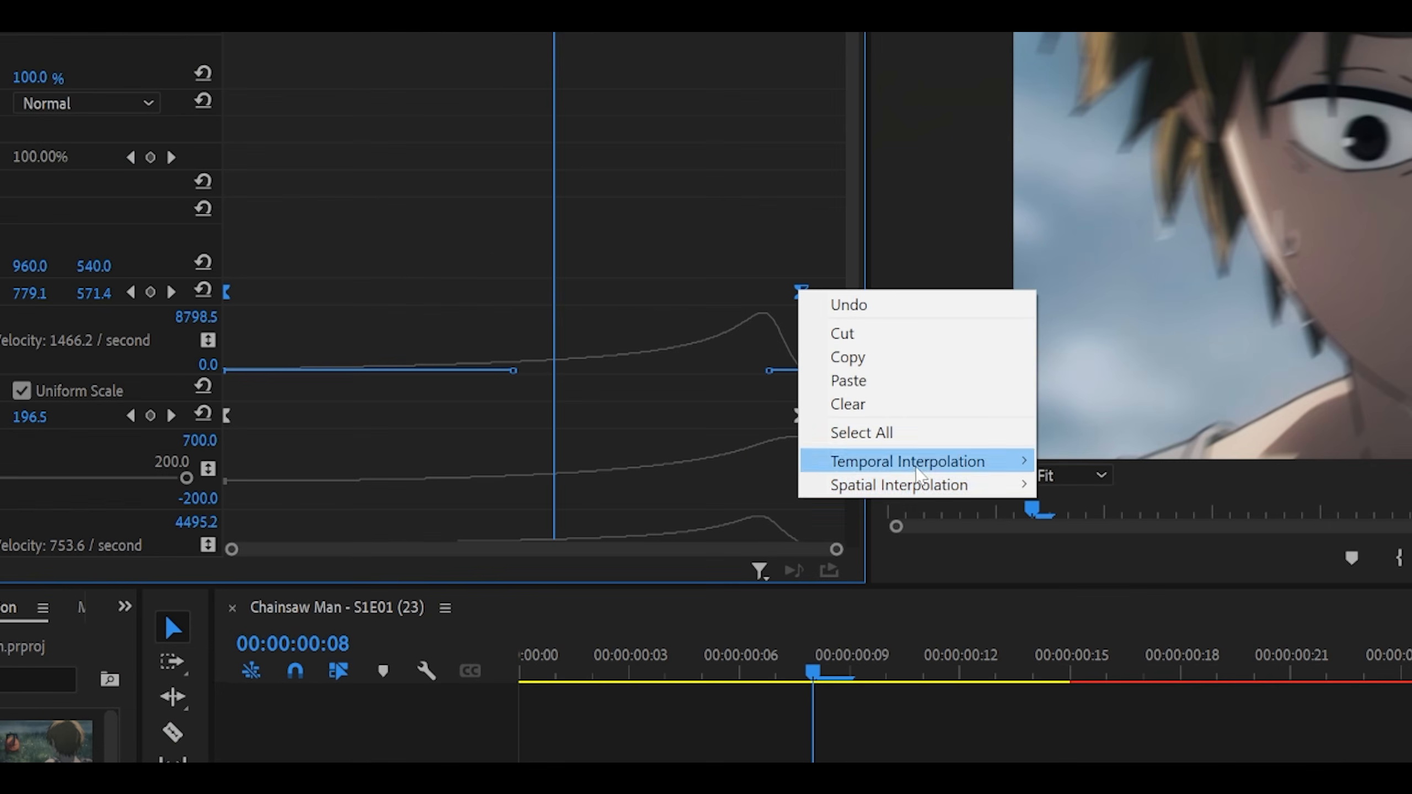
mouse_move(934, 489)
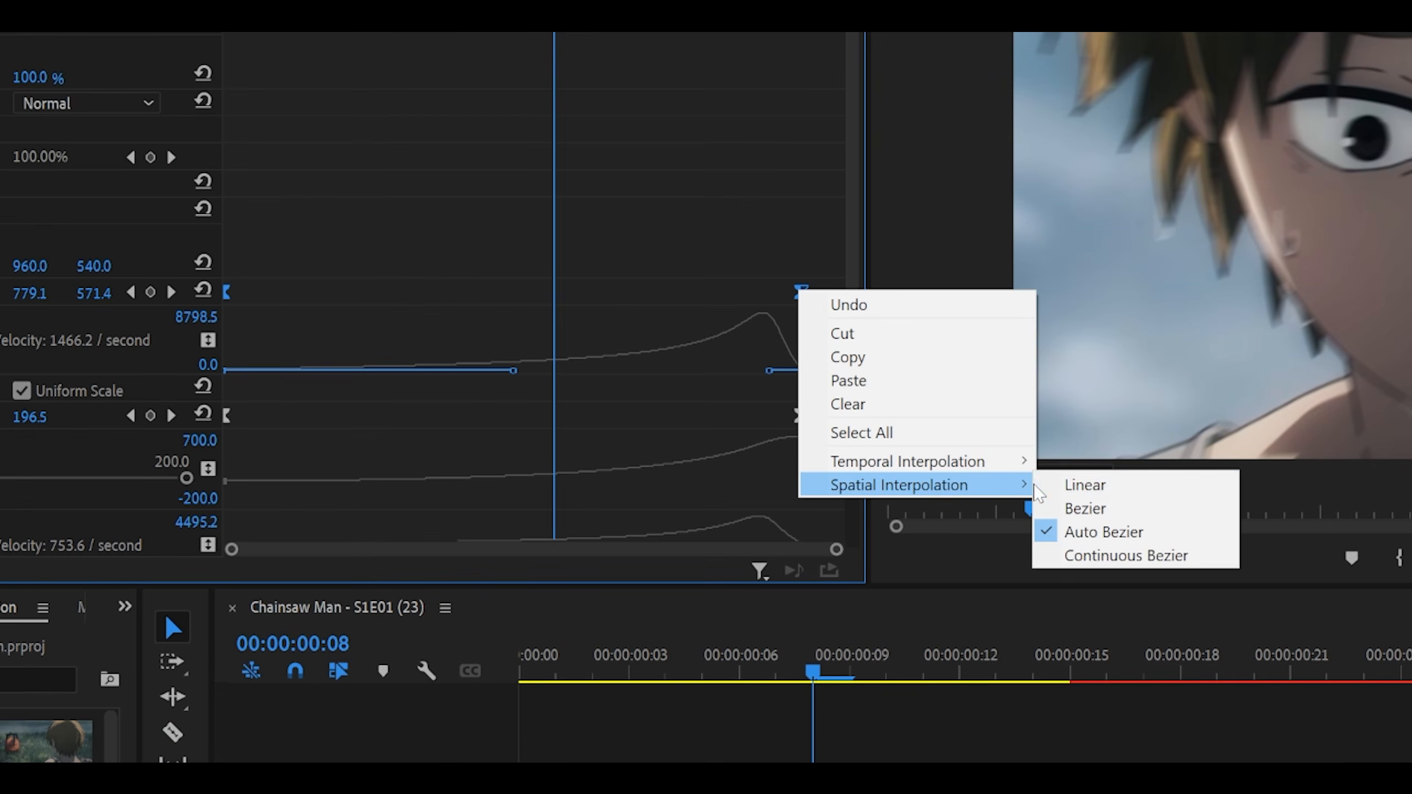
click(1079, 487)
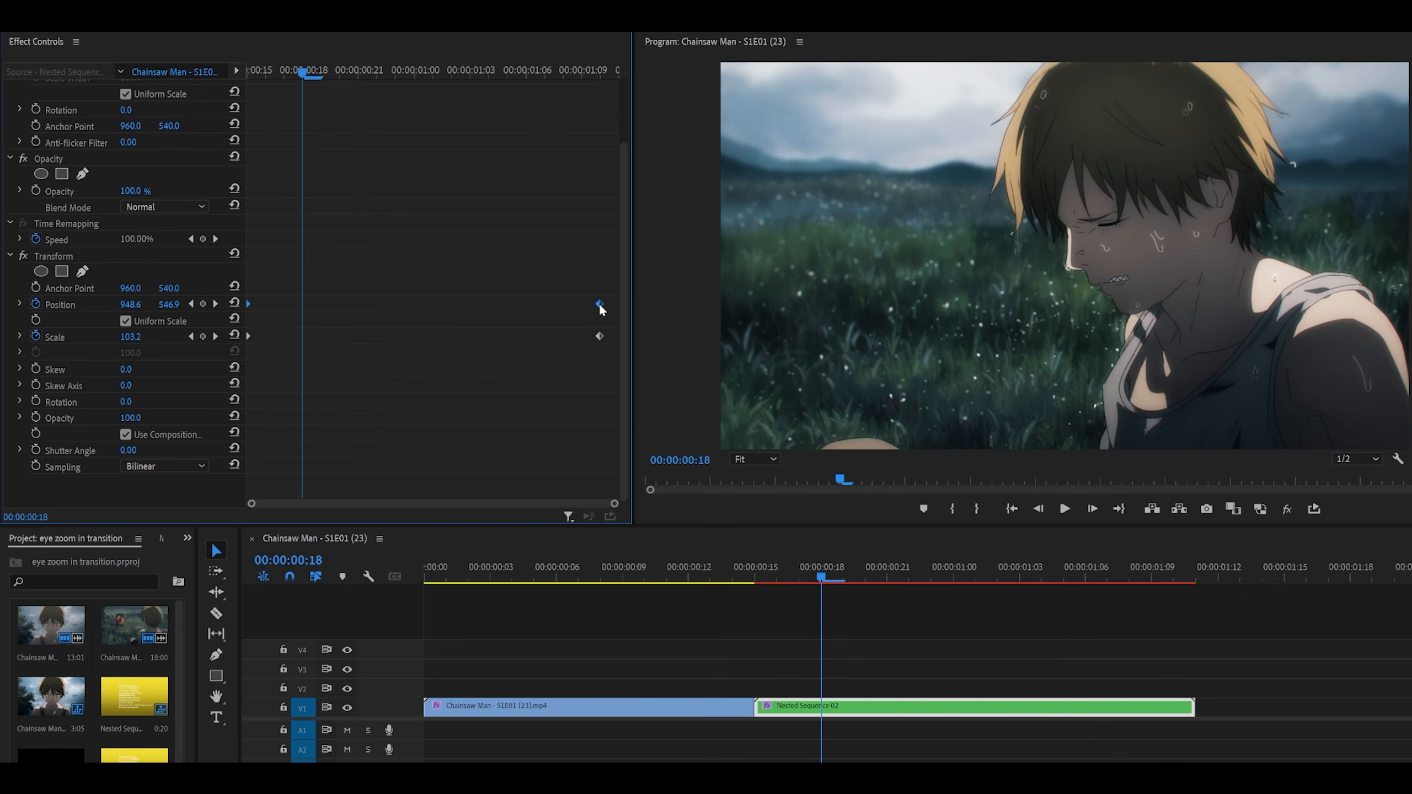
- Set the spatial interpolation of Nested Sequence 02's Transform Position keyframes to Linear
right_click(599, 307)
mouse_move(690, 419)
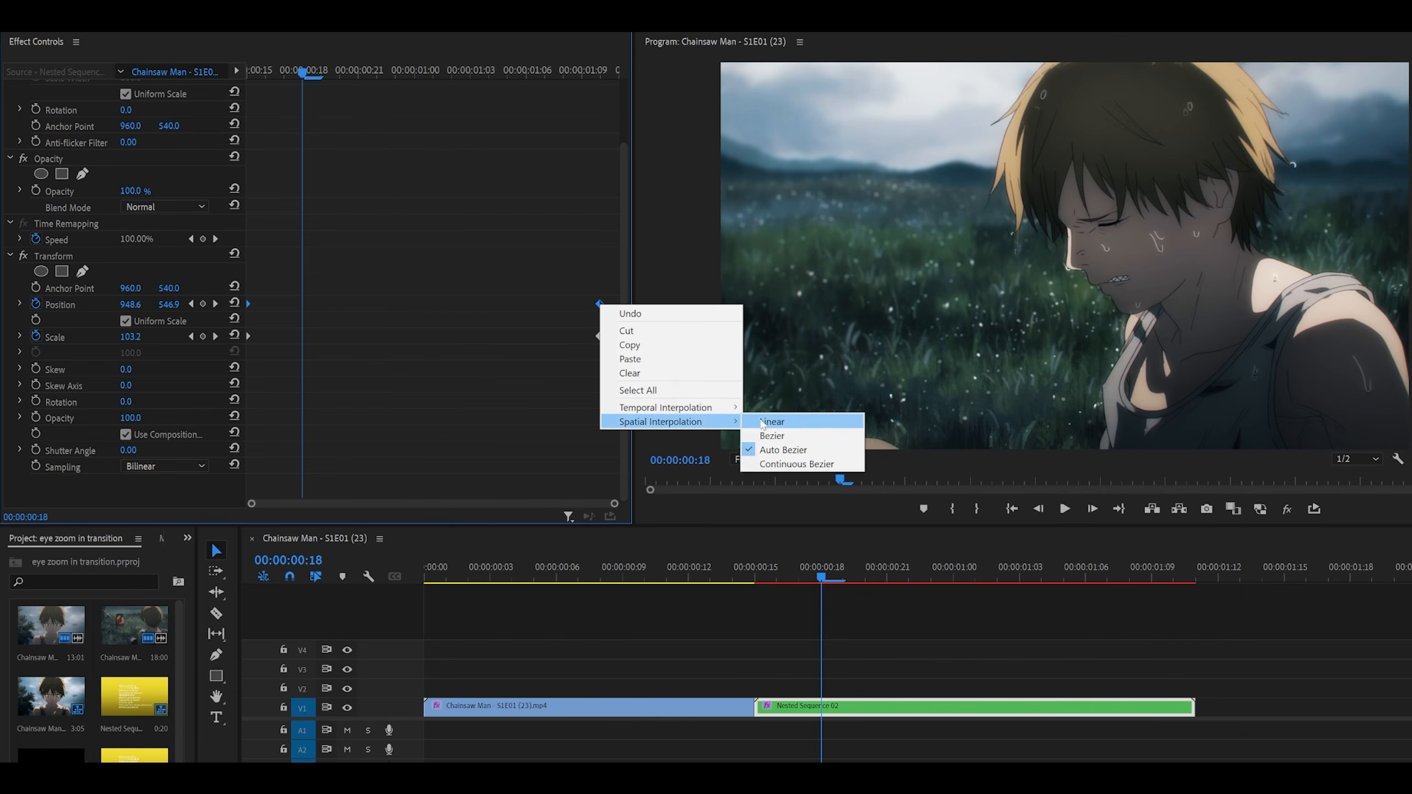
click(773, 421)
- Ease the nested sequence's ending Position and Scale keyframes with long handles so the motion is fast early and slows gradually
click(19, 304)
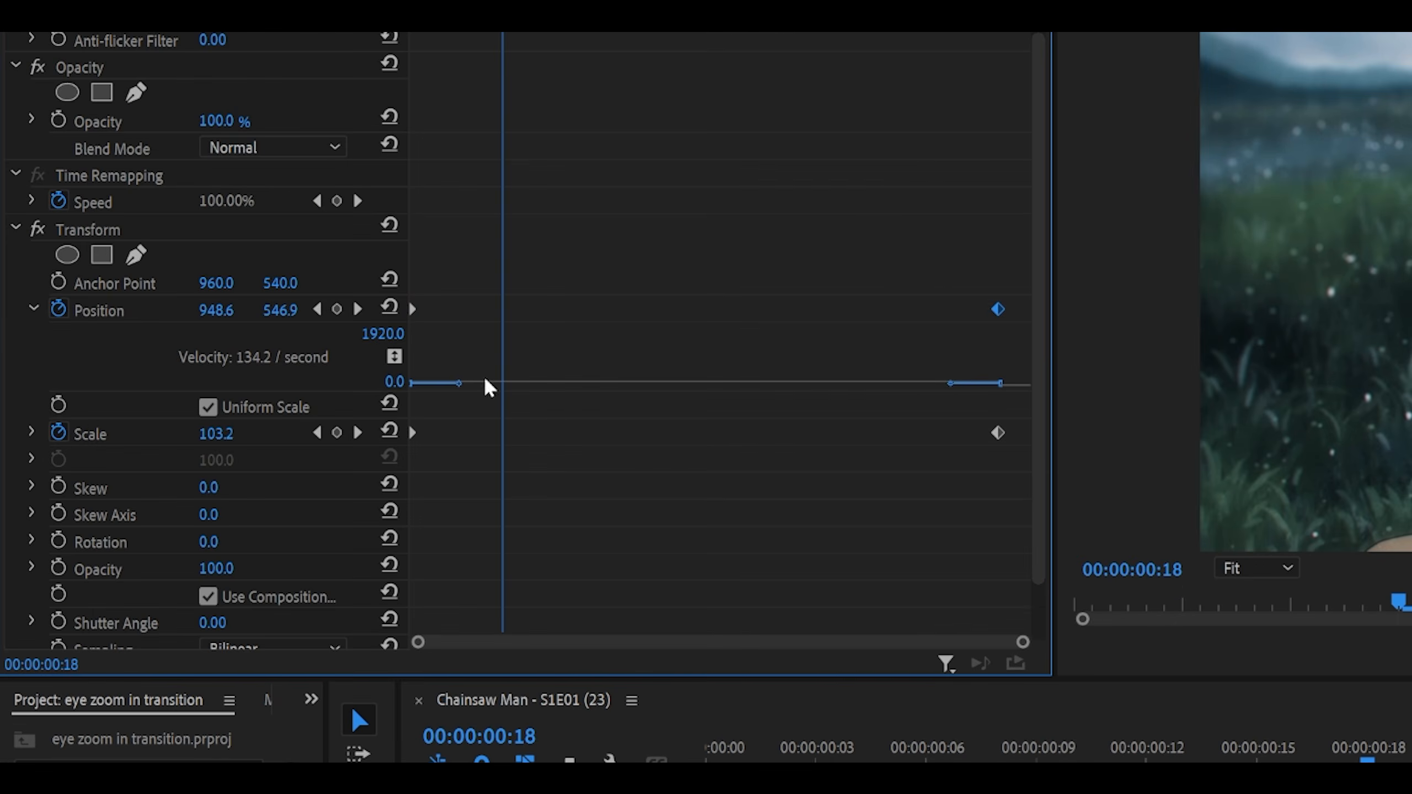
drag(951, 385, 612, 488)
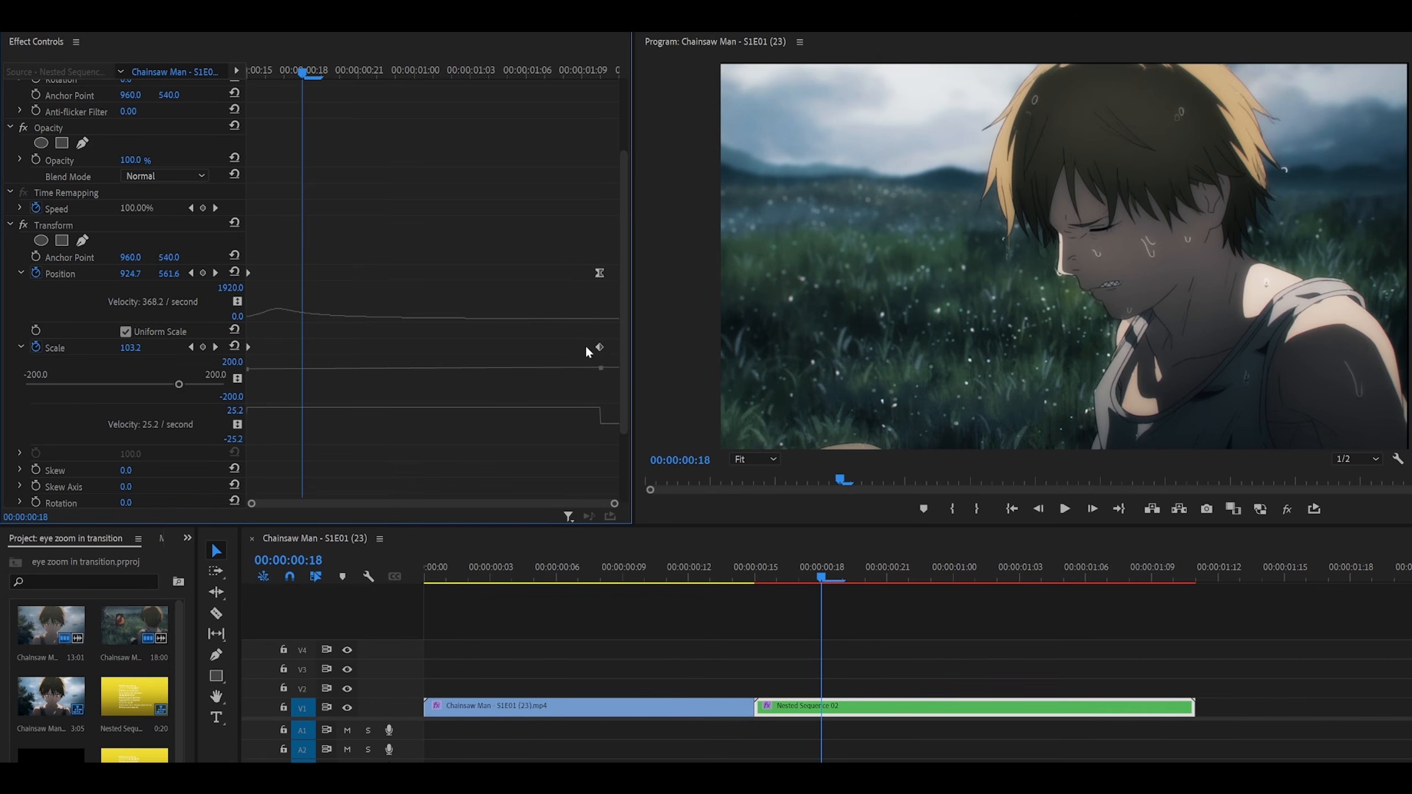
click(600, 347)
drag(583, 427, 392, 433)
- Move the nested sequence's starting Position and Scale keyframes one frame later, to 00:00:00:16
key(Up)
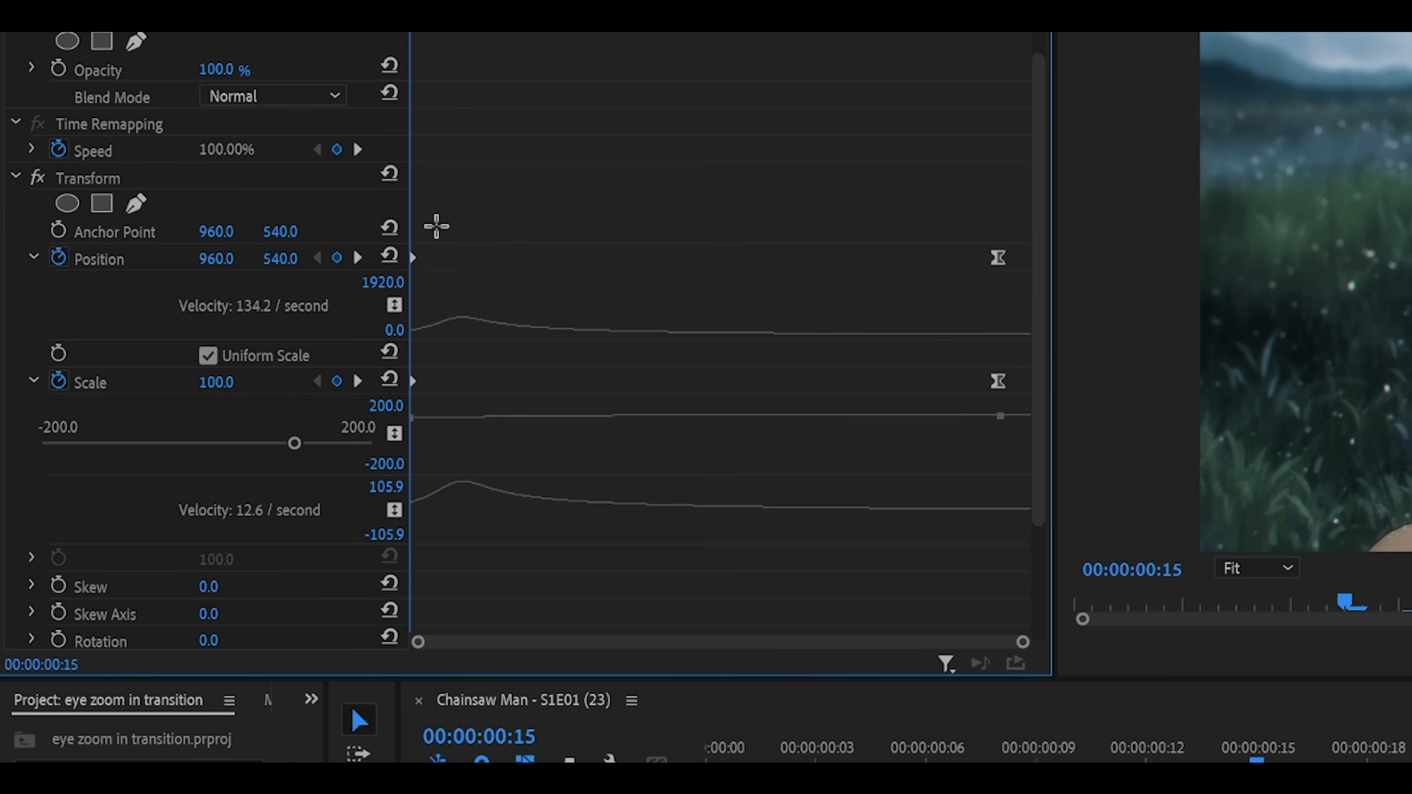
drag(262, 254, 258, 351)
drag(424, 382, 457, 356)
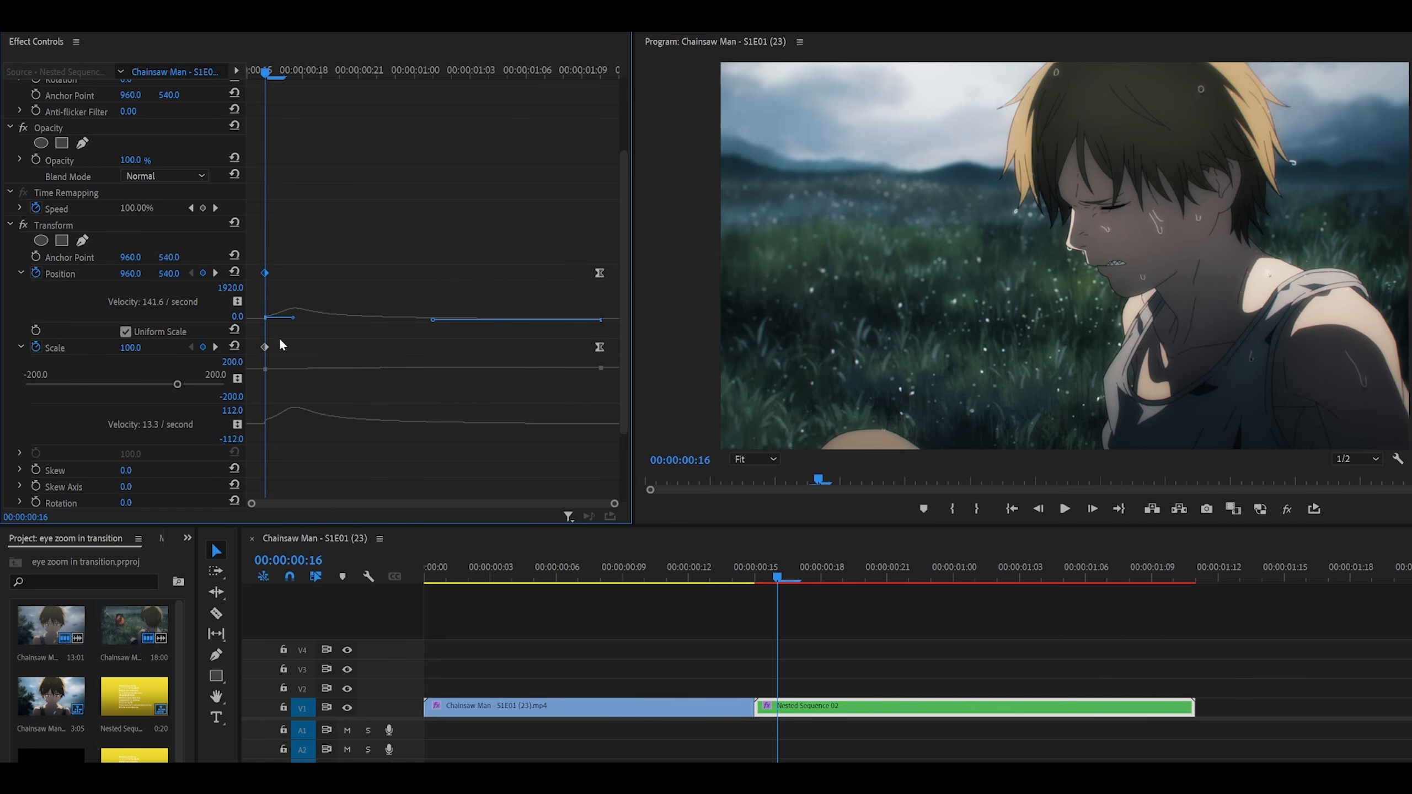
- Ease the nested sequence's starting Position and Scale keyframes with short, near-zero velocity handles so the speed peaks at 00:00:00:17
key(Right)
drag(293, 319, 283, 337)
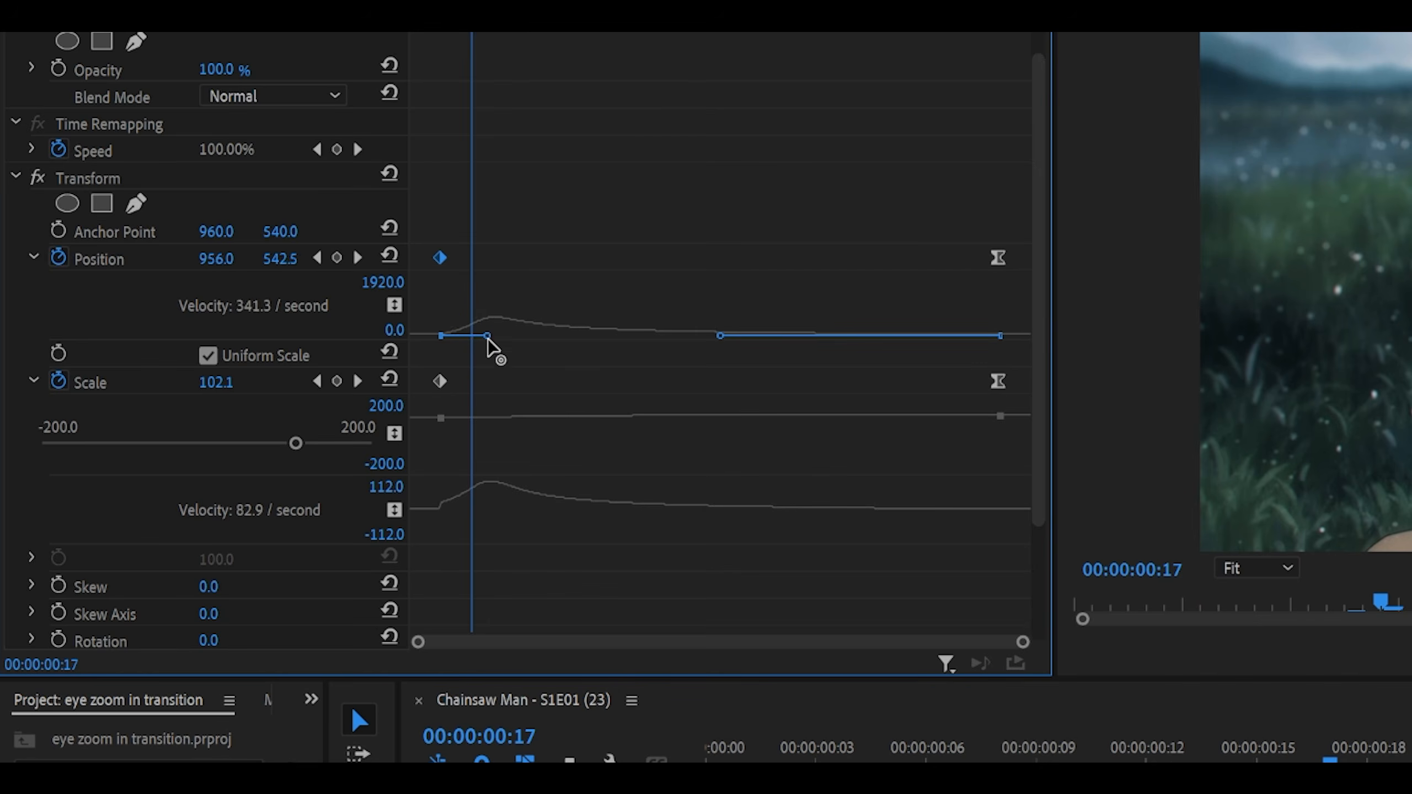
drag(467, 354, 468, 352)
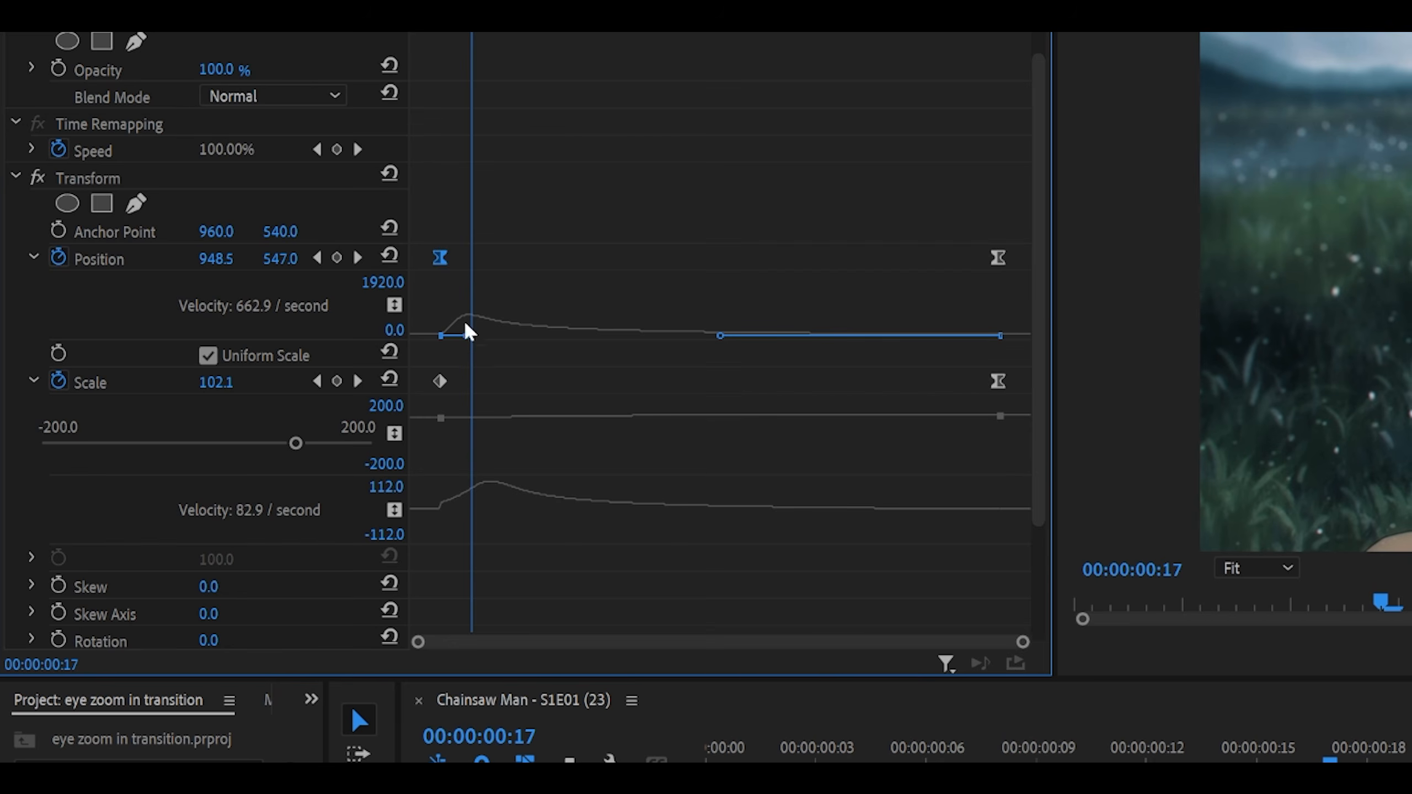
click(440, 505)
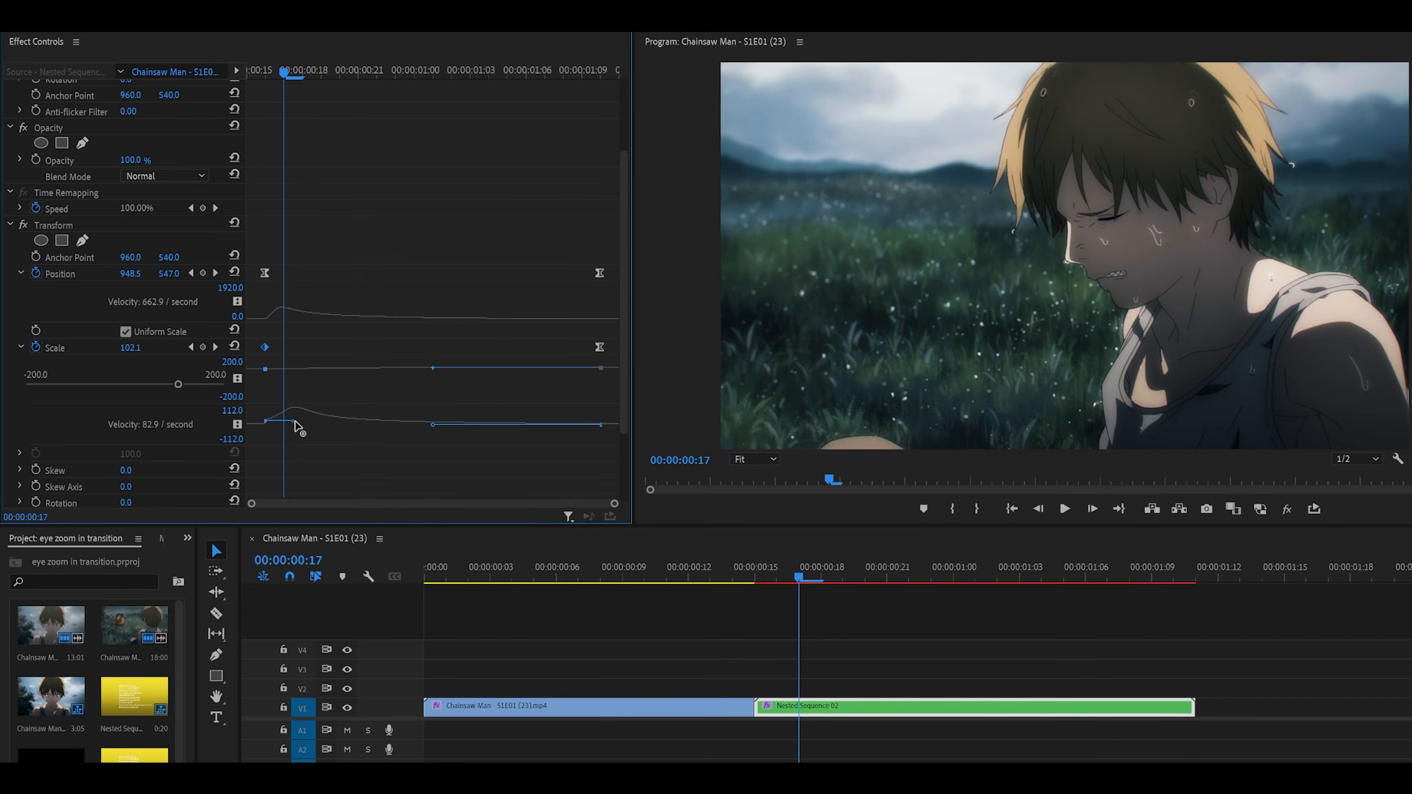
drag(295, 421, 282, 424)
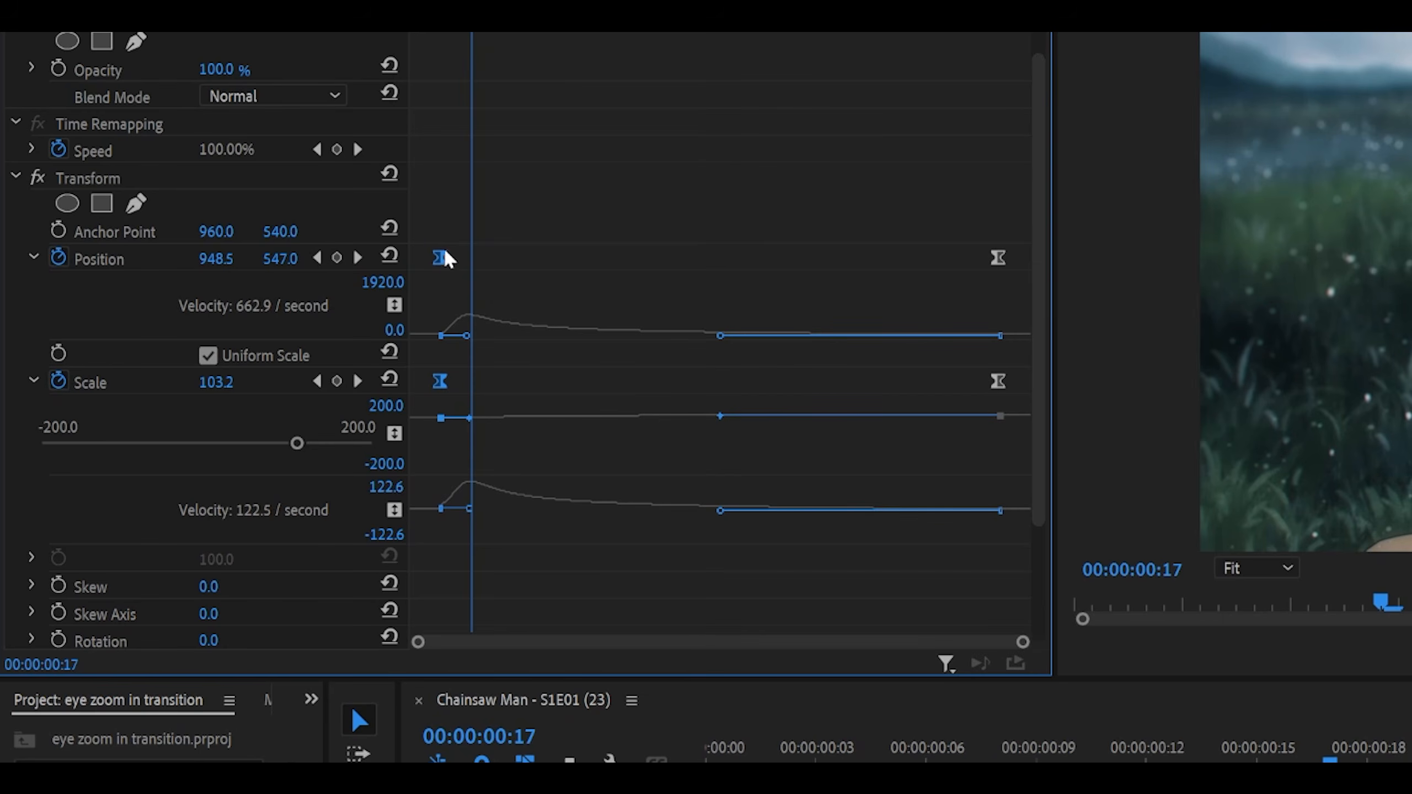
- Split the first clip at 00:00:00:11, four frames before the nested sequence begins
key(Left)
key(Left)
key(Right)
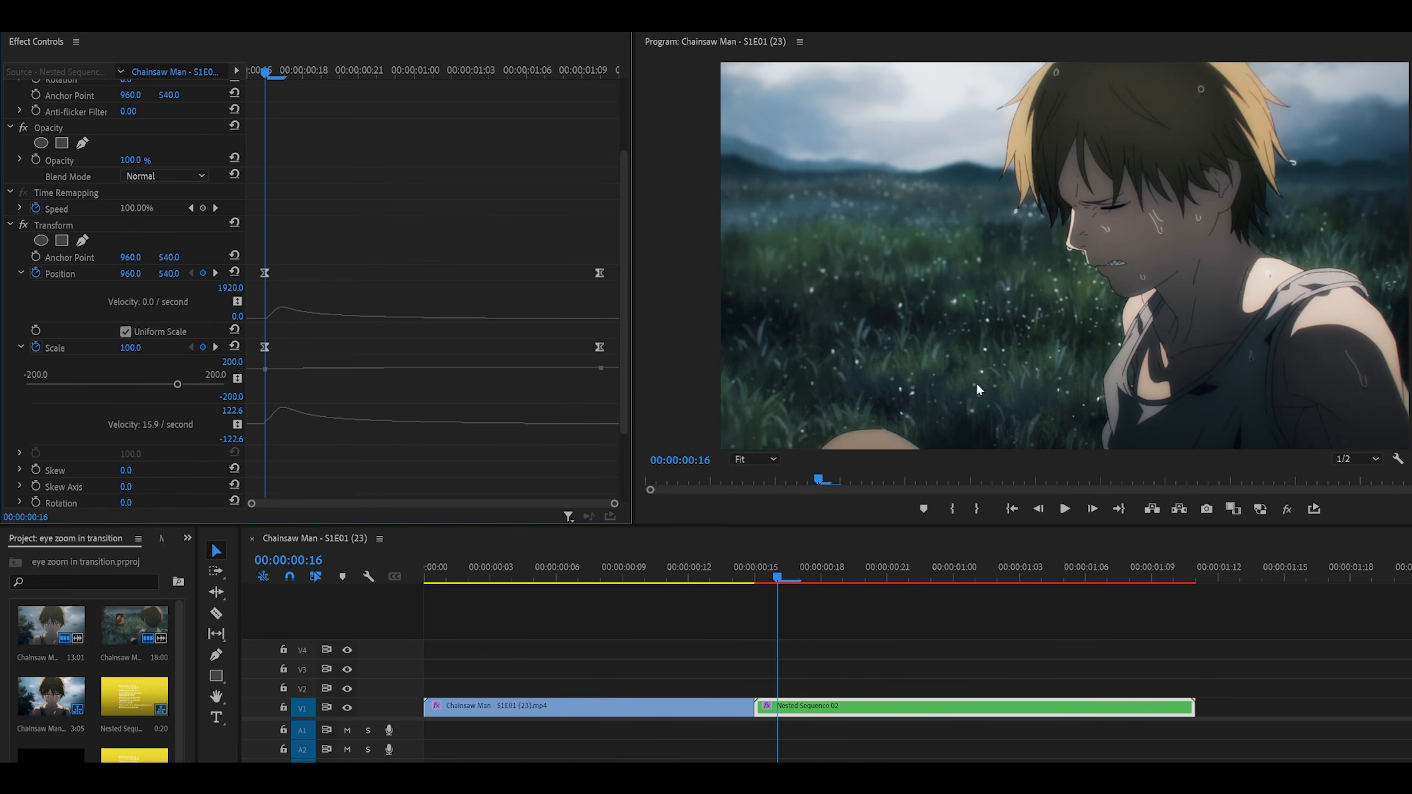
key(Left)
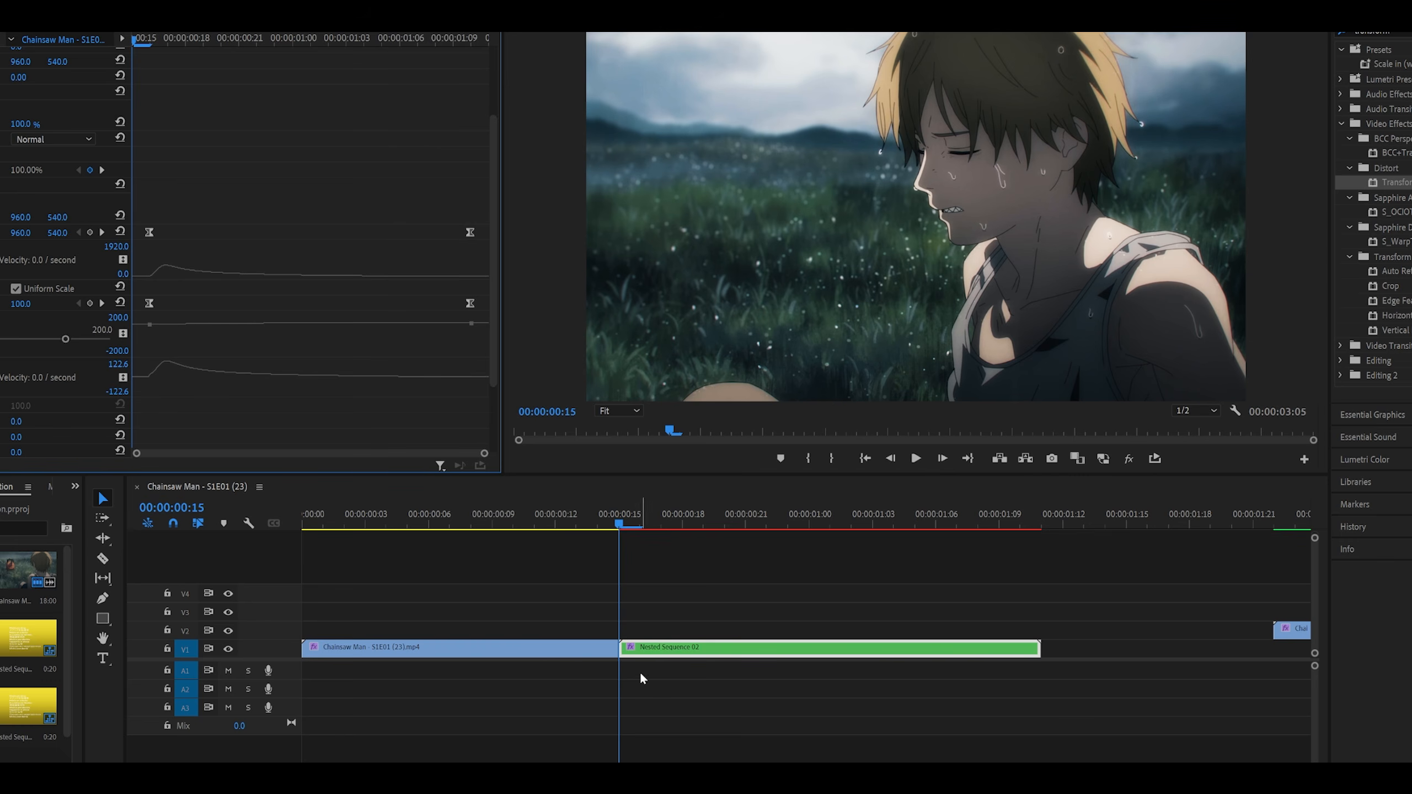
key(Left)
key(Left)
key(Left)
key(Left)
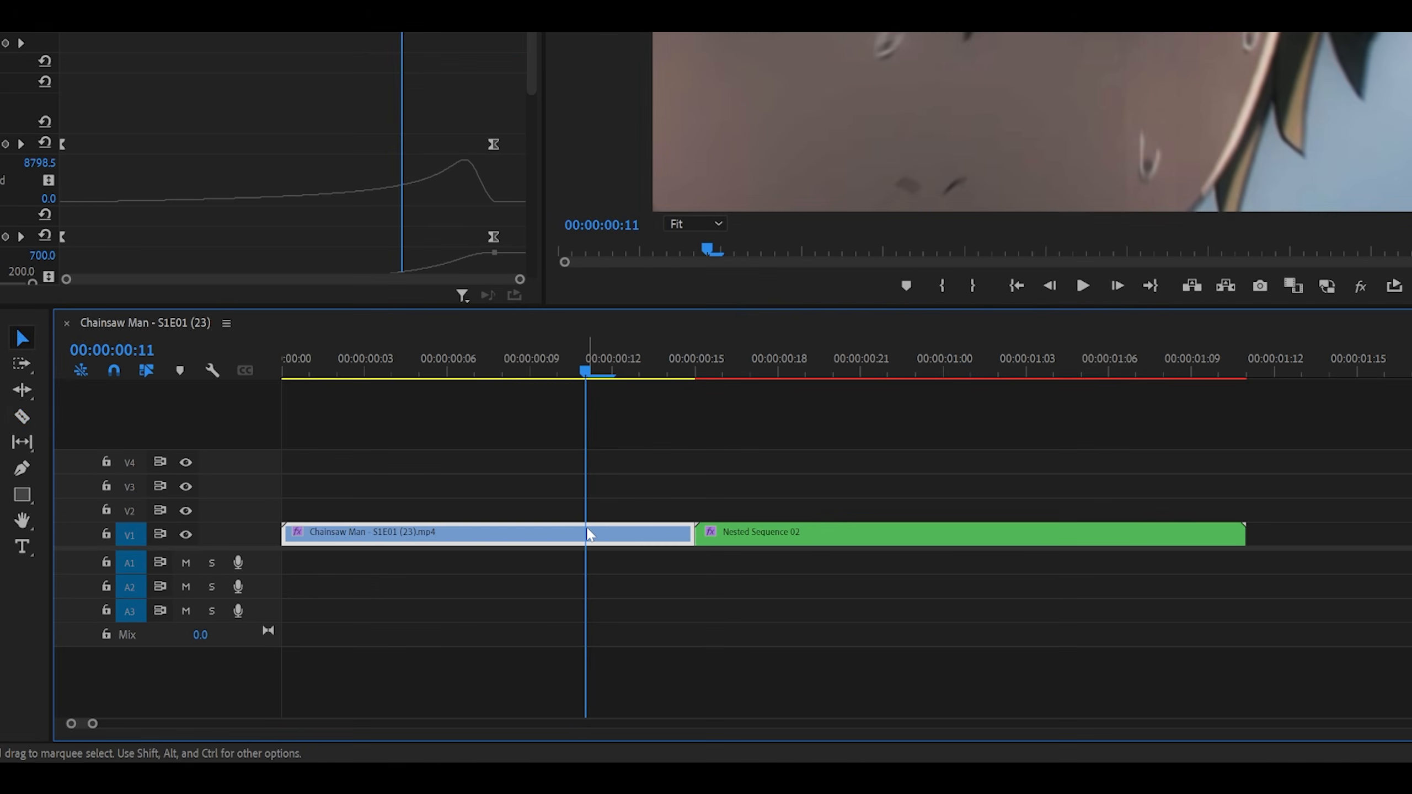
key(c)
click(590, 533)
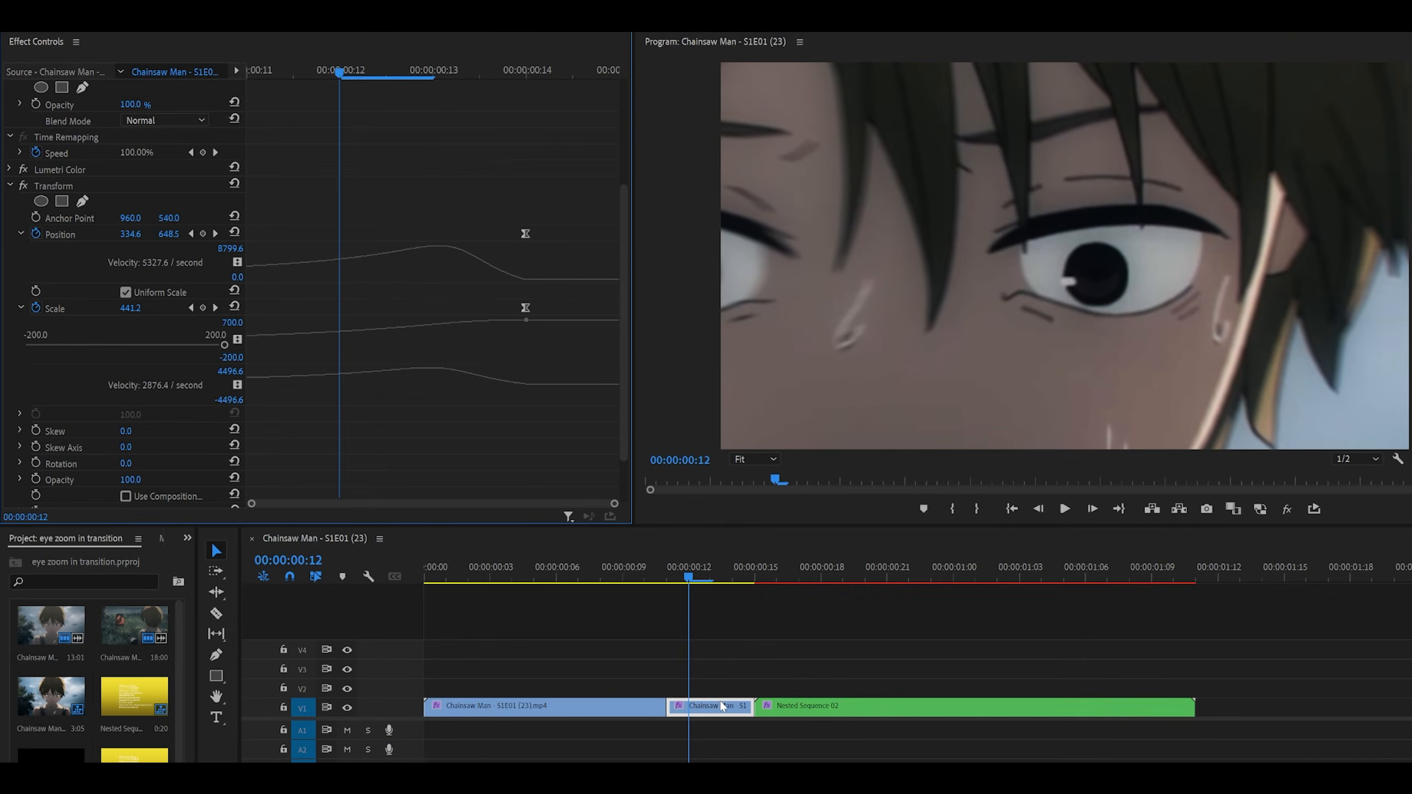
- Set the Transform effect's Shutter Angle to 120 on the short clip before the nested sequence
scroll(372, 341, down, 2)
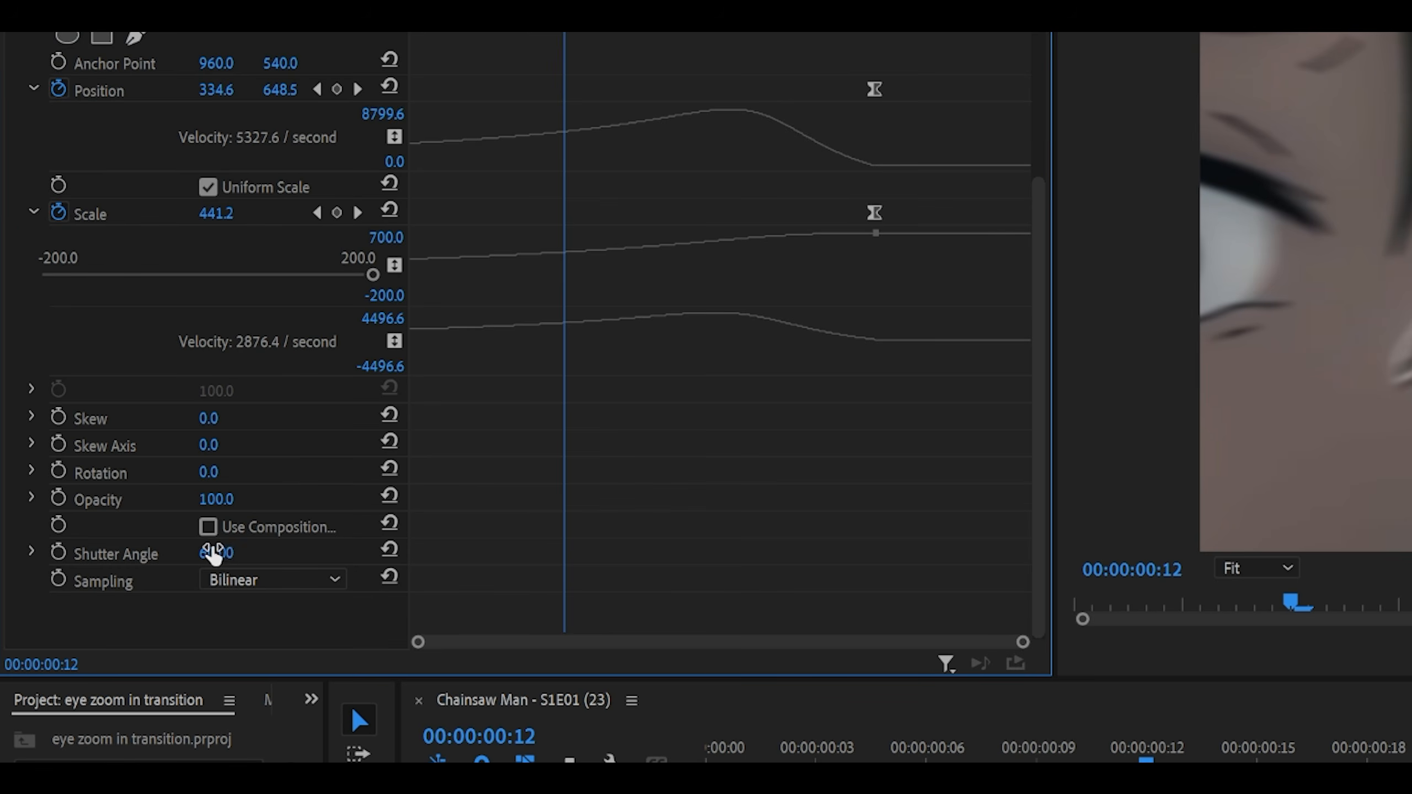
click(216, 552)
text(120)
key(Return)
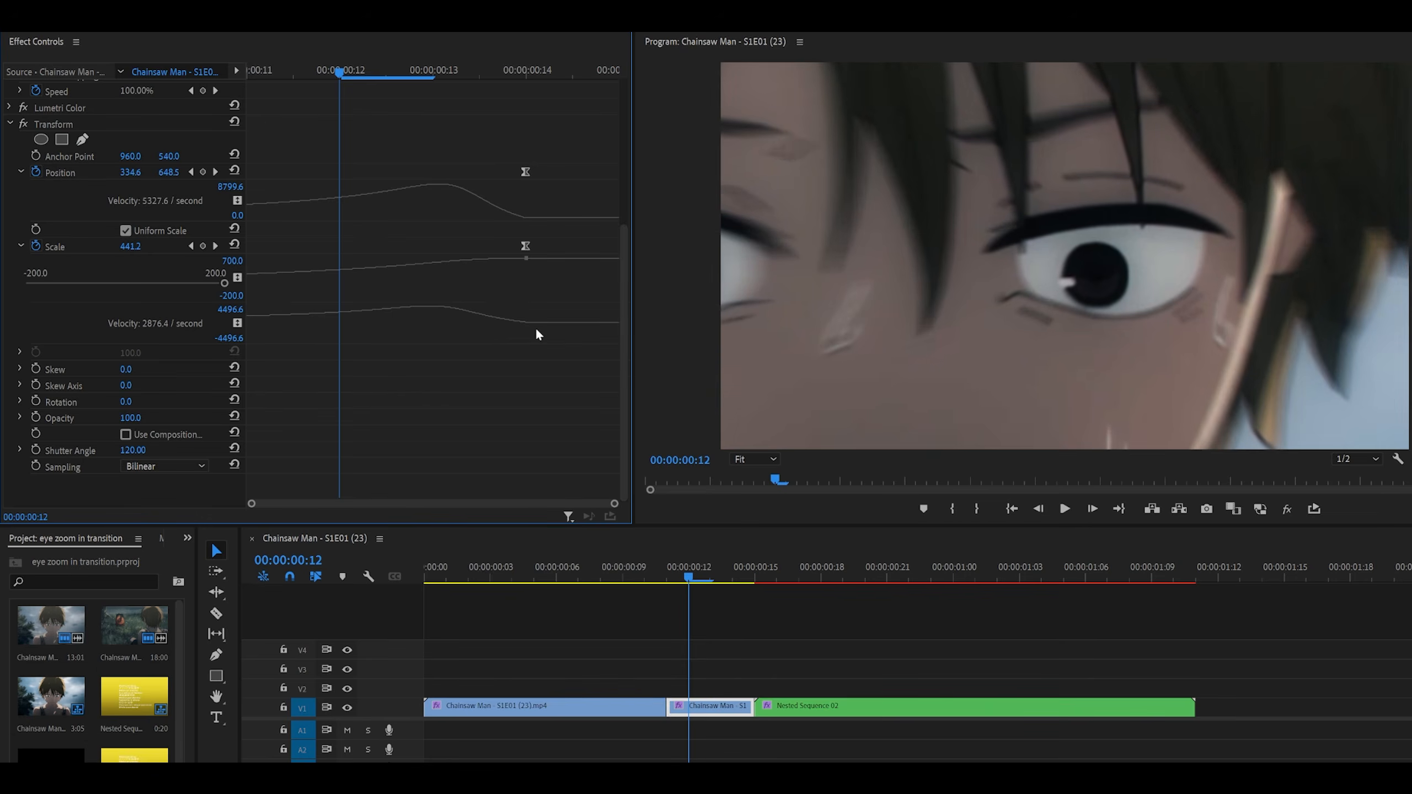
- At 00:00:00:11, start a free-drawn Opacity mask on the short clip, following the character's upper eyelid with a curved point at its middle
key(Left)
scroll(381, 243, up, 7)
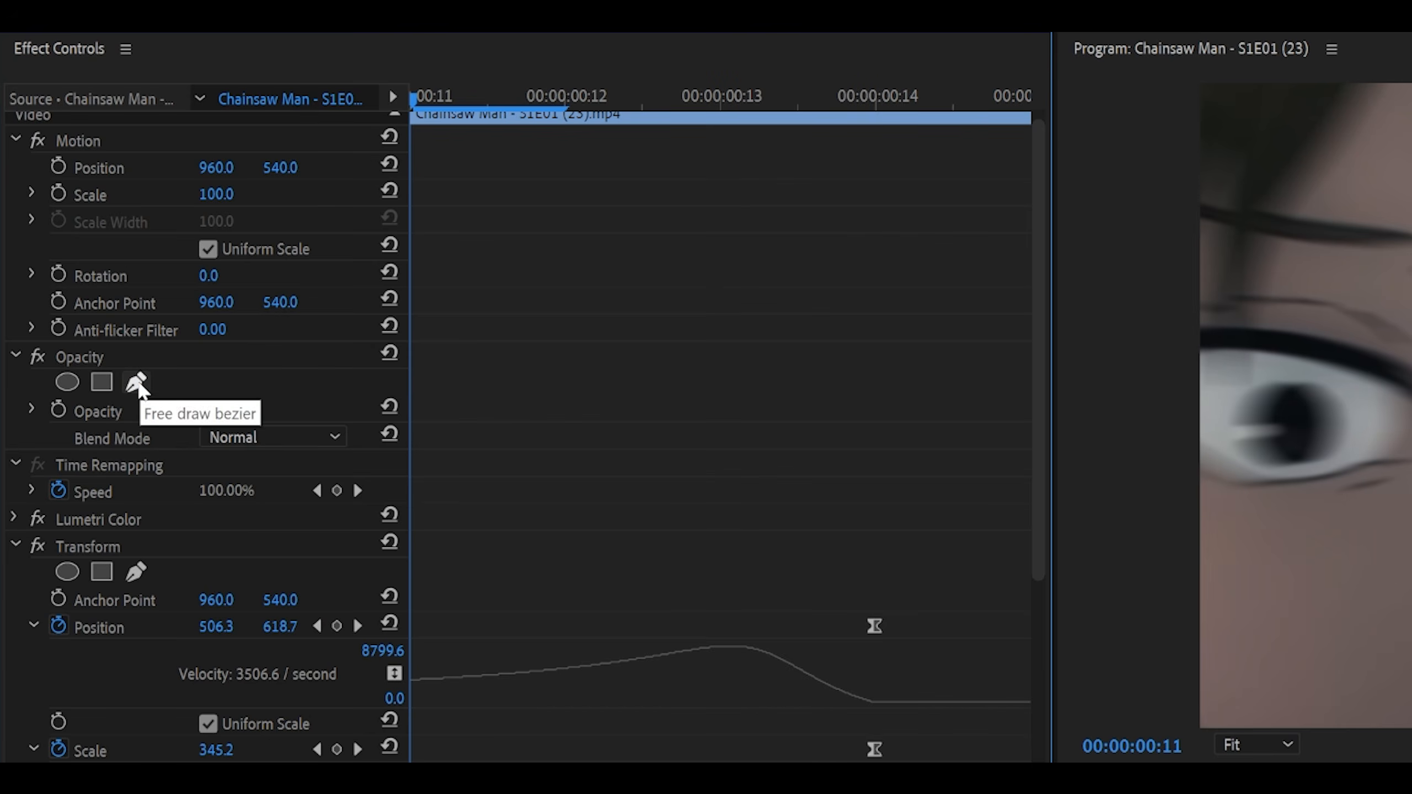
click(82, 242)
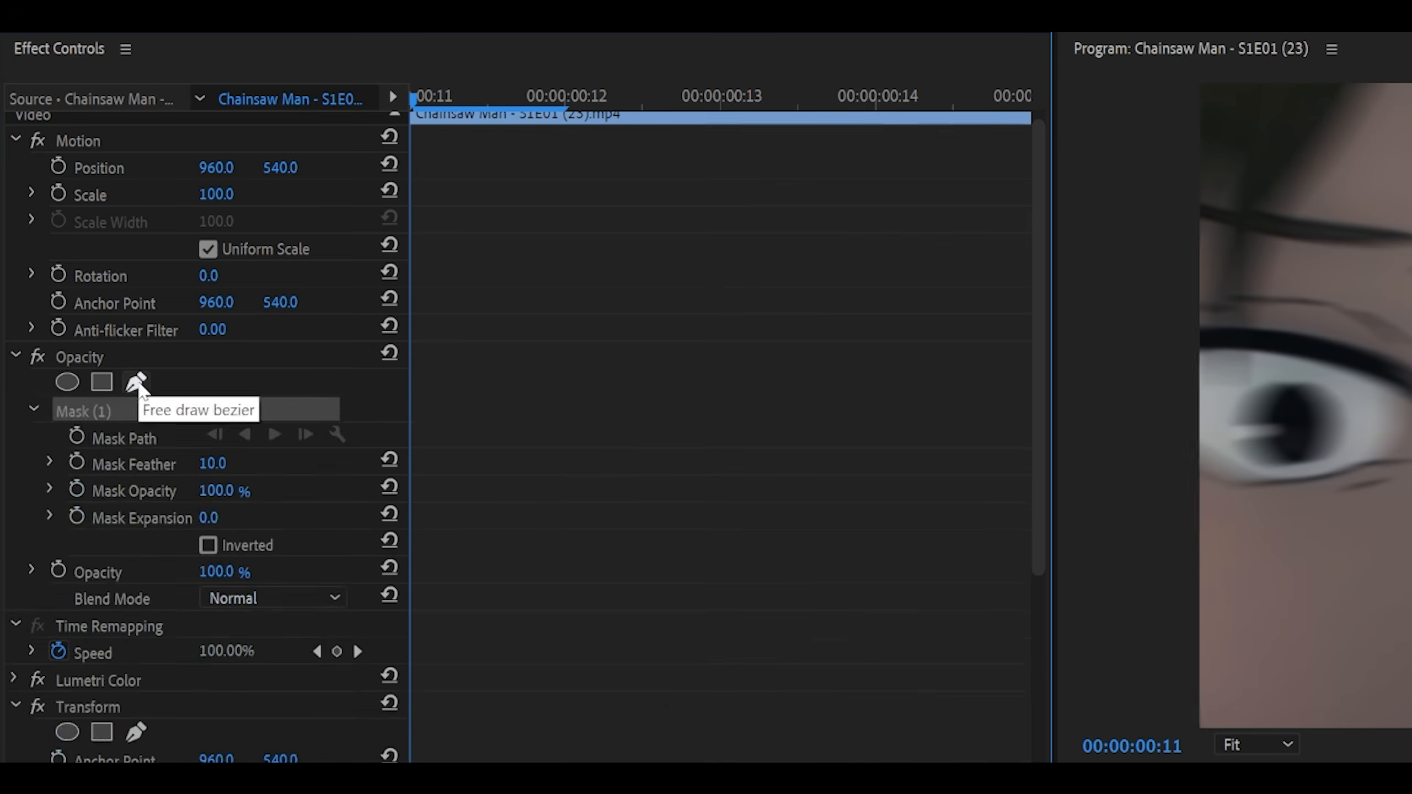
key(grave)
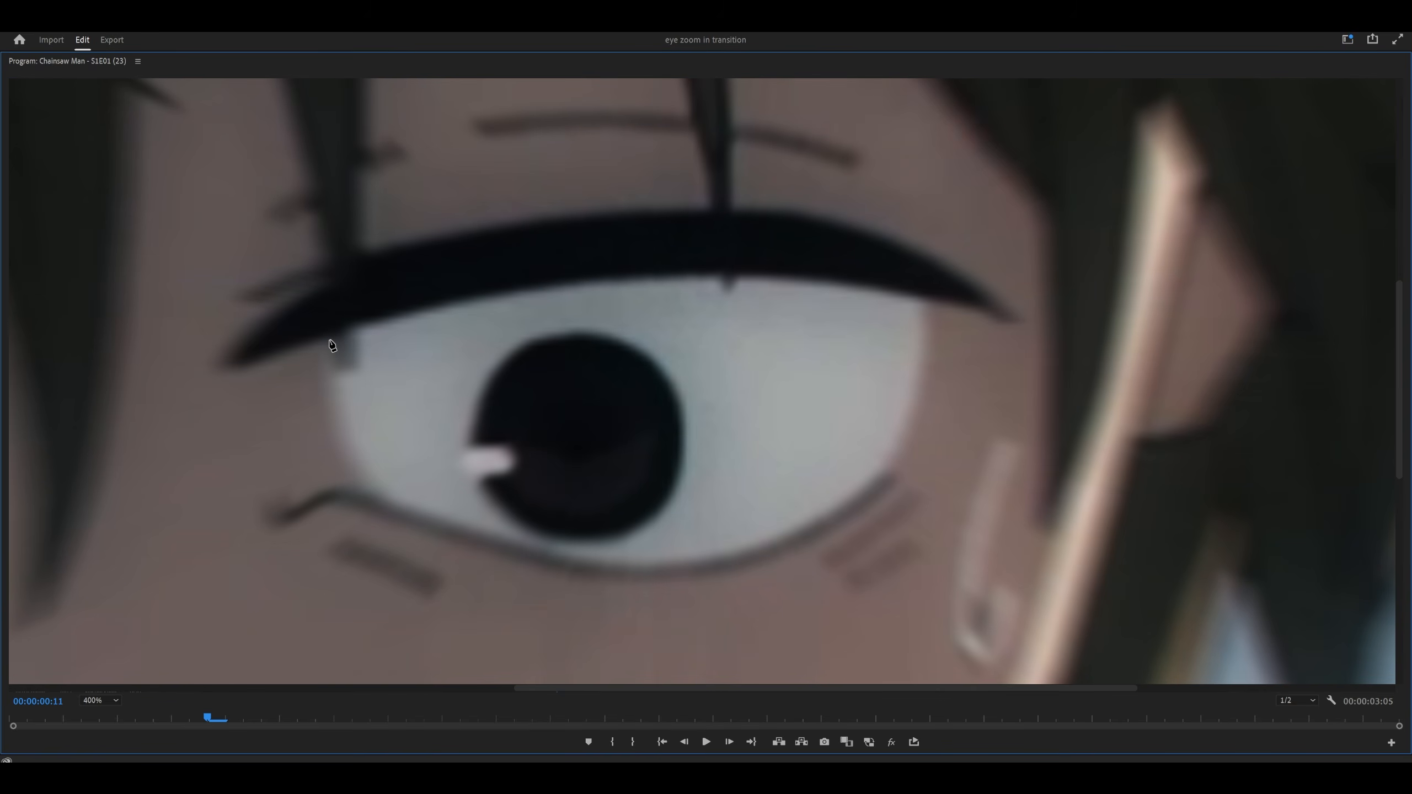
click(328, 340)
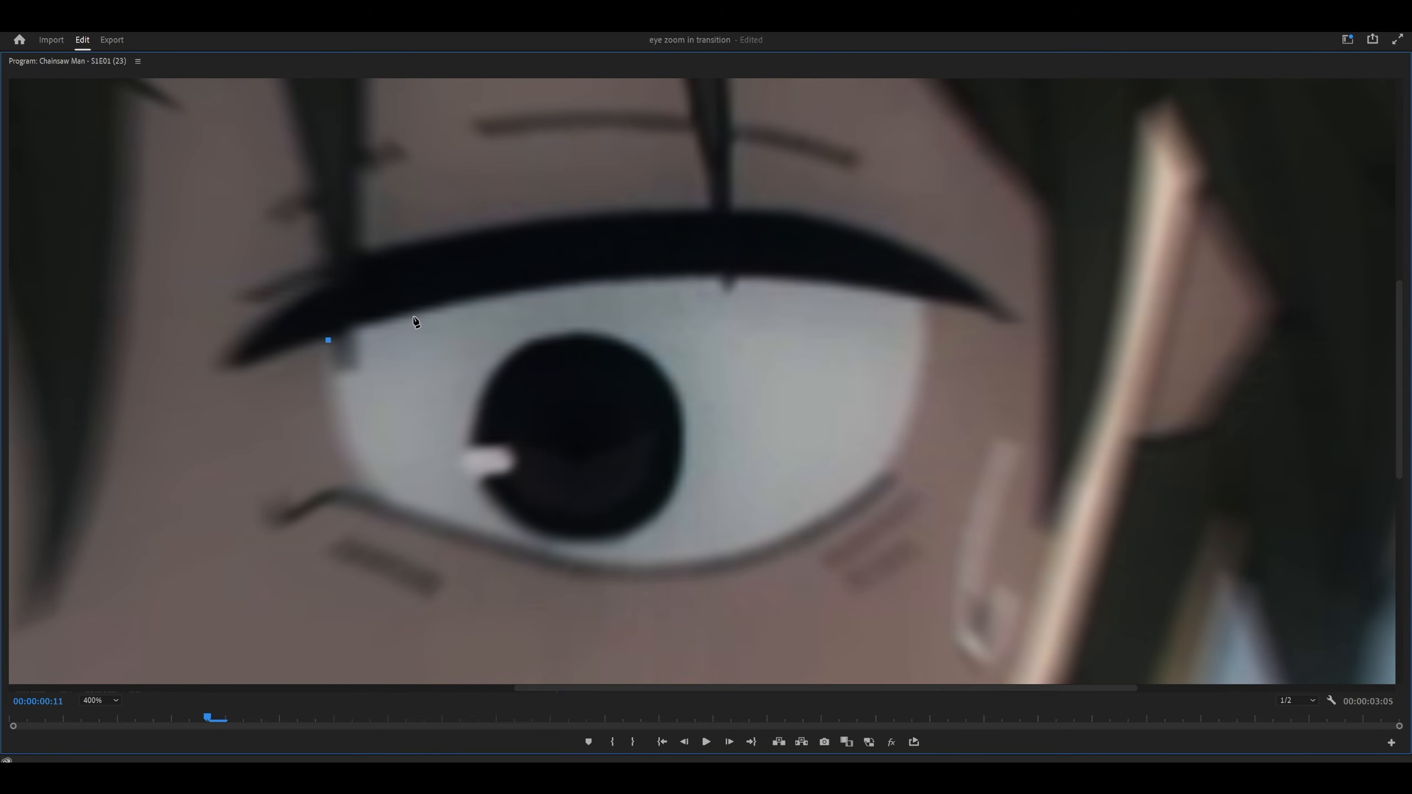
click(521, 293)
click(613, 275)
click(702, 273)
click(332, 338)
drag(673, 275, 794, 283)
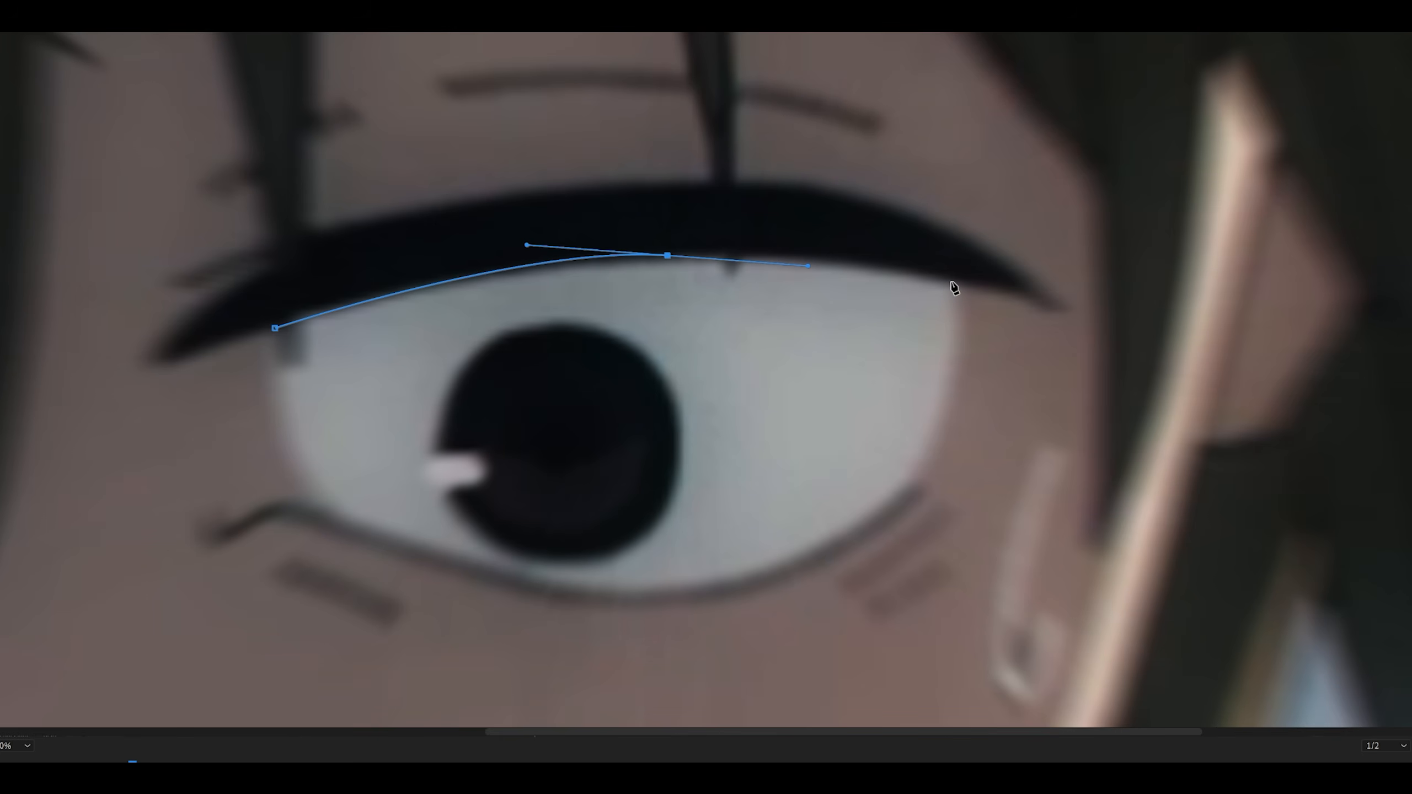
- Continue the mask path around the eye's outer corner and along the lower lid, curving and closing it around the eye white
drag(951, 287, 1060, 318)
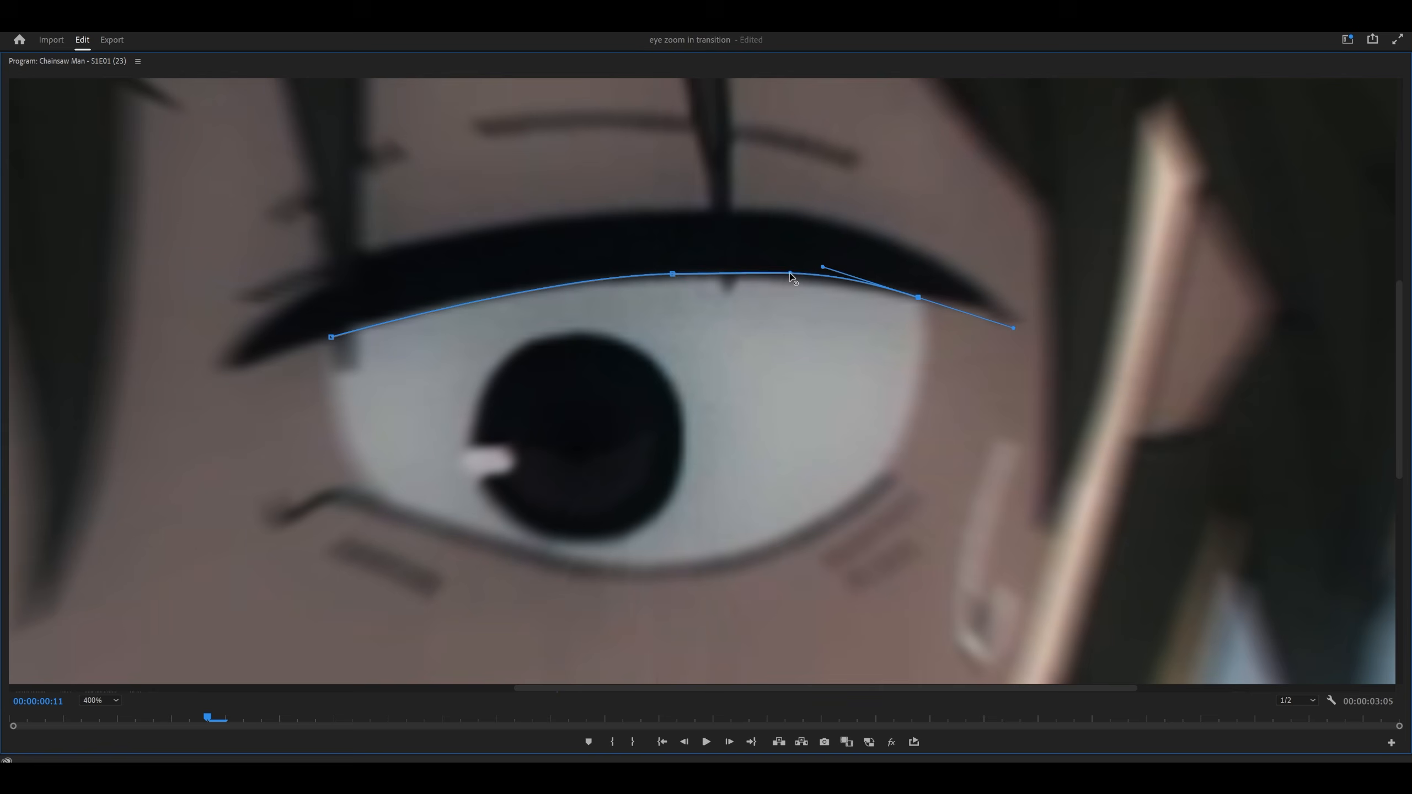
drag(807, 266, 803, 256)
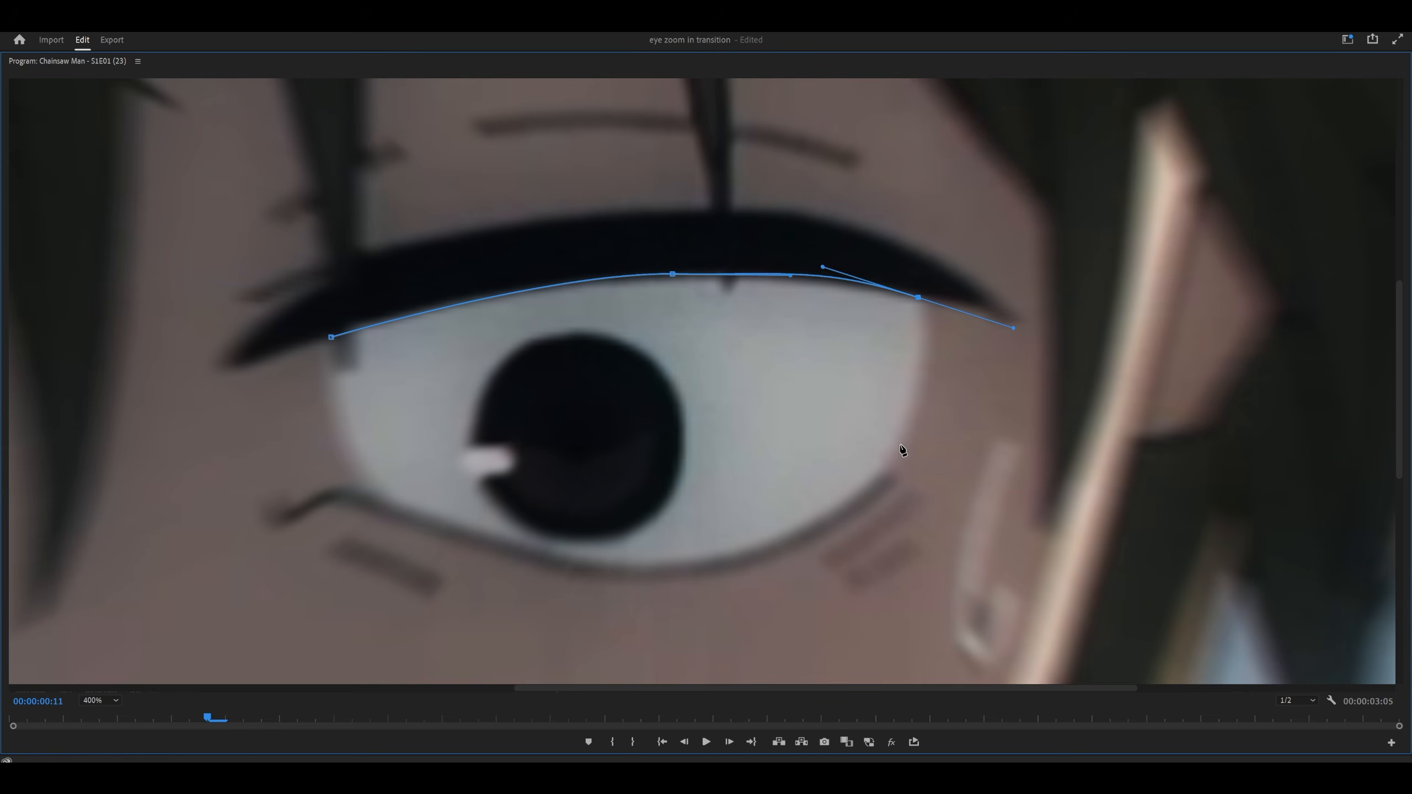
drag(857, 494, 891, 489)
drag(1007, 326, 966, 315)
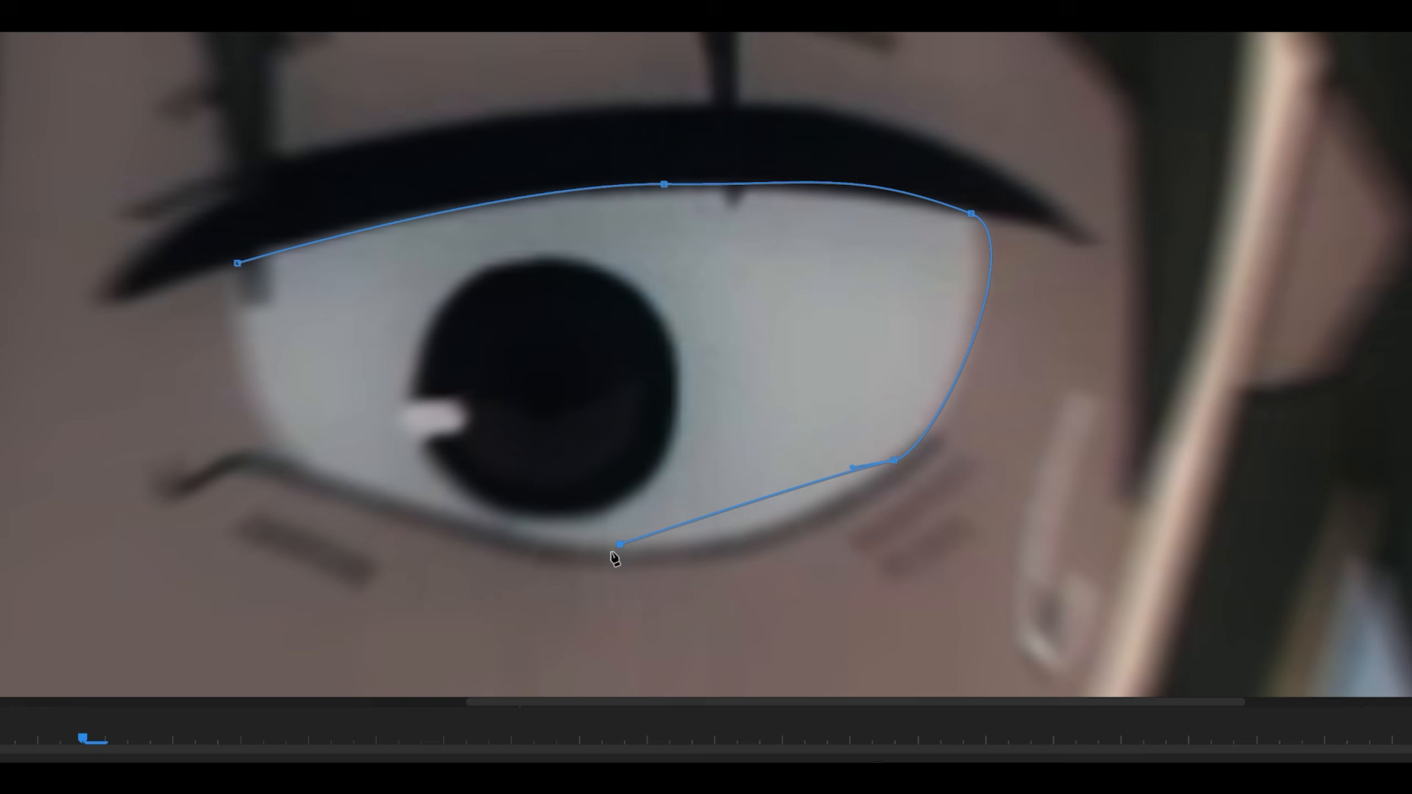
drag(633, 551, 606, 521)
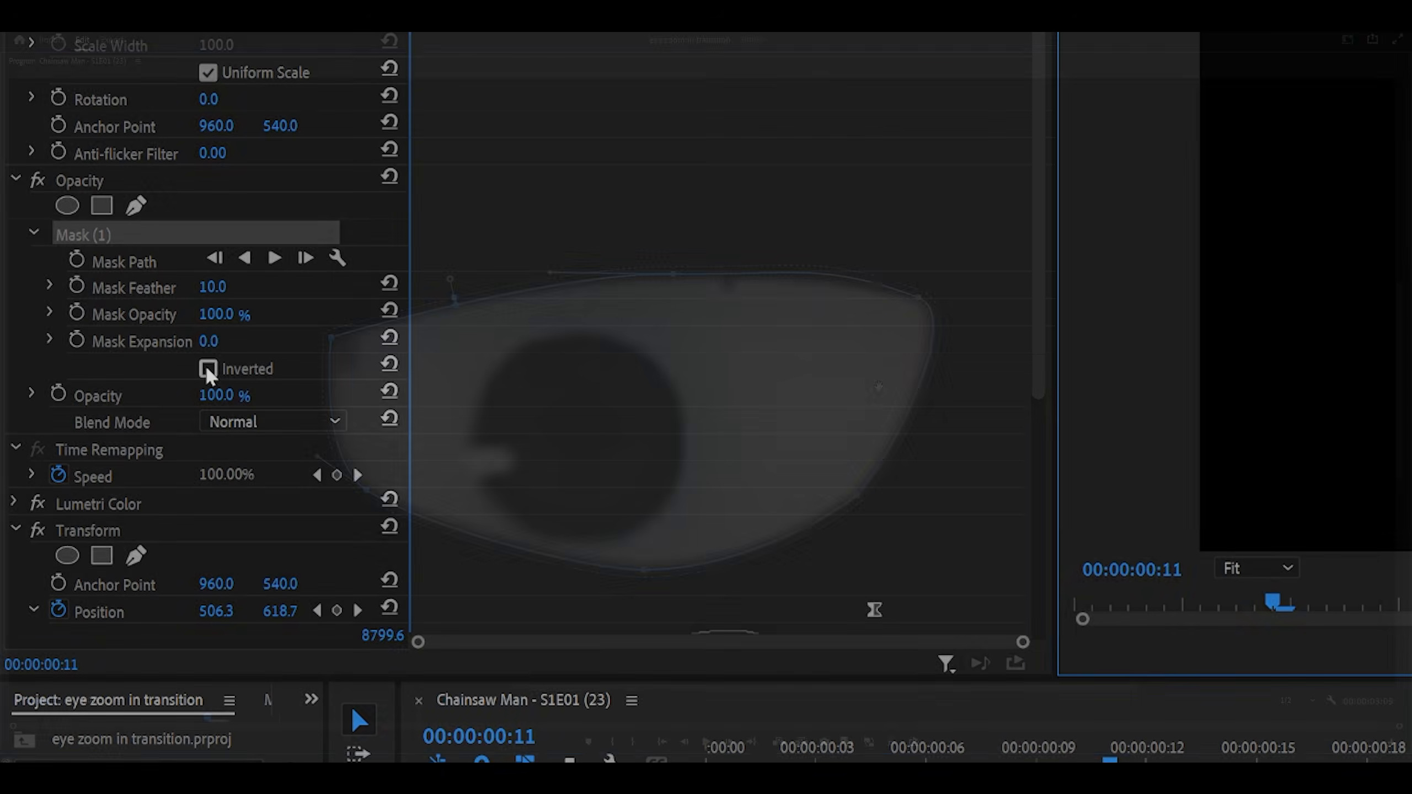
- Invert the eye mask and turn on Mask Path keyframing at 00:00:00:11
click(208, 369)
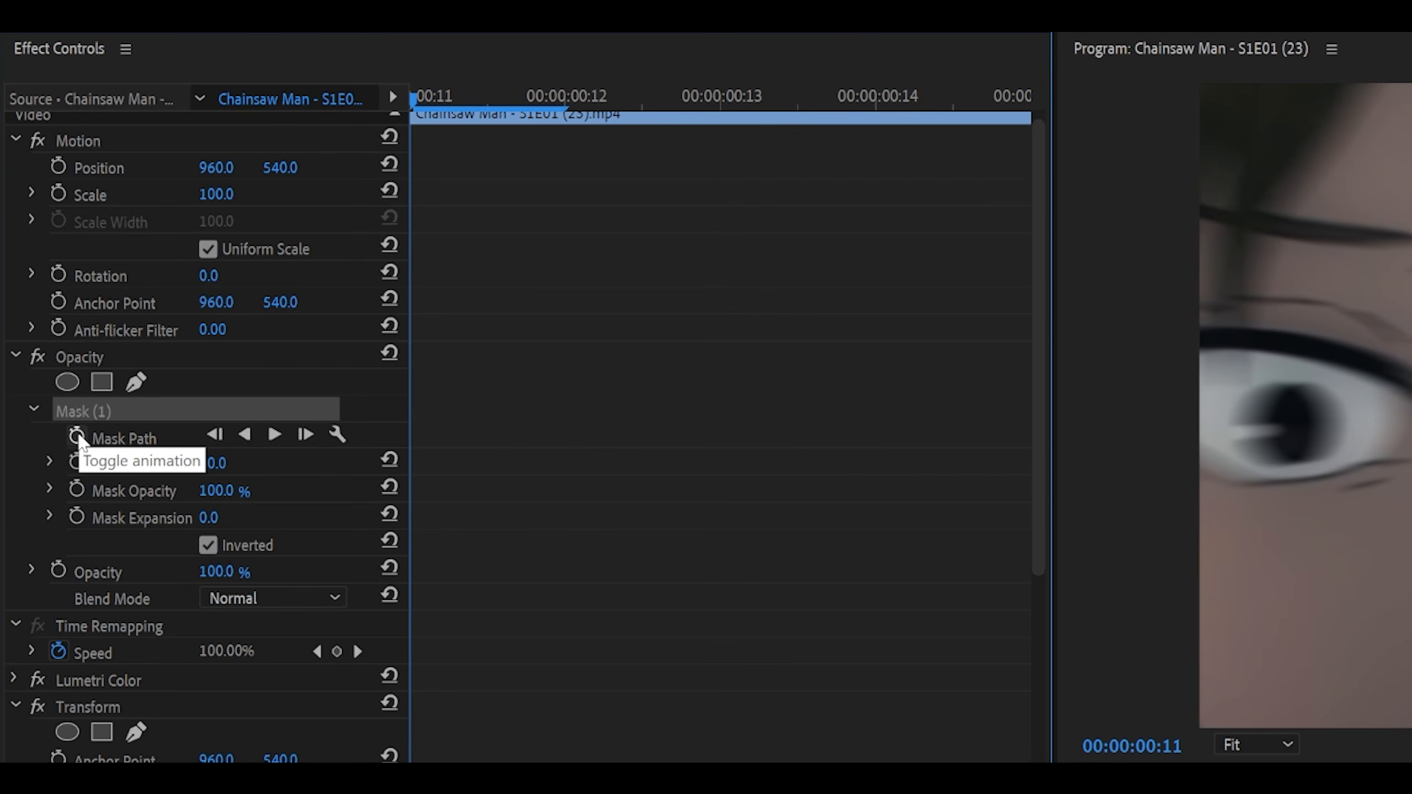
click(77, 437)
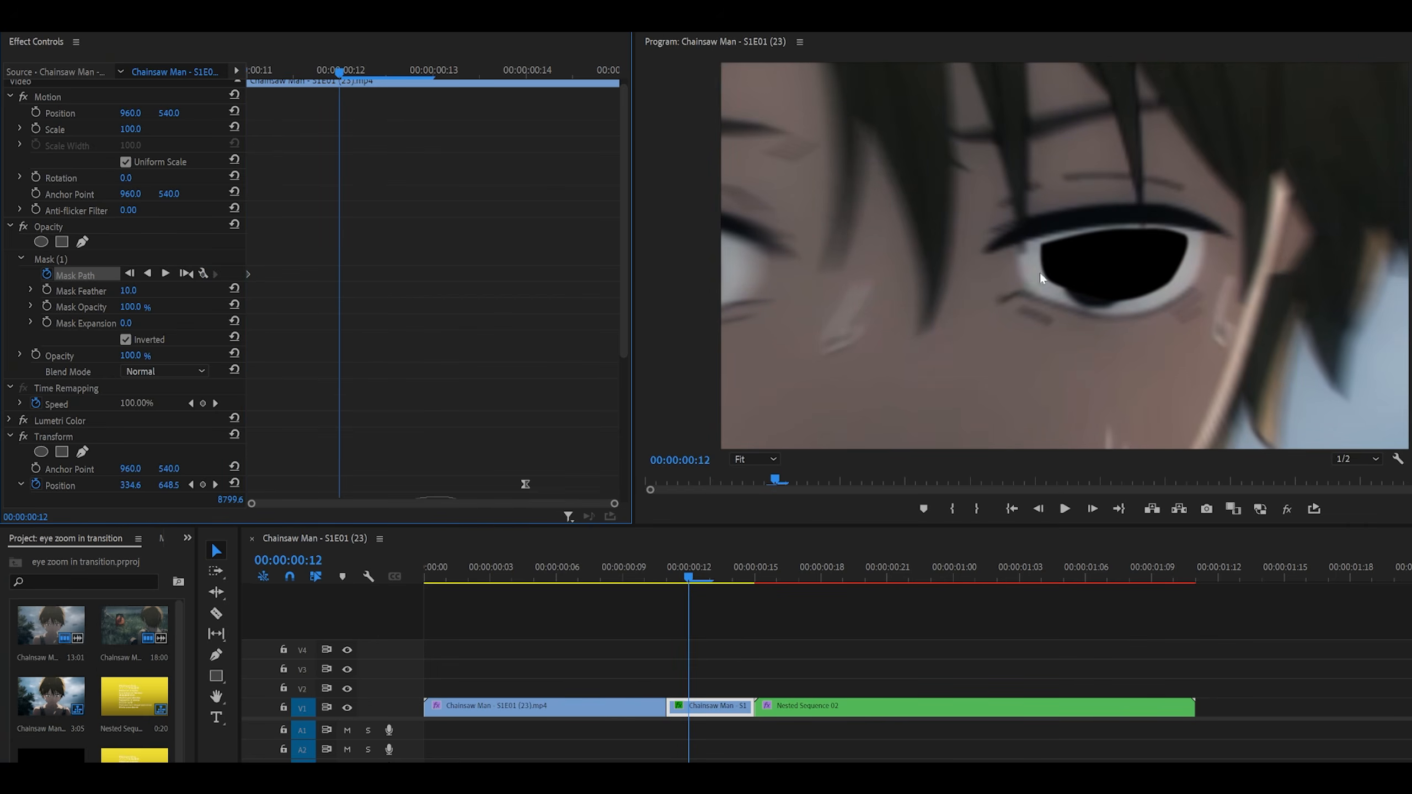
- Reshape the mask points at 00:00:00:12 so the path follows the enlarged eye's outline
click(740, 635)
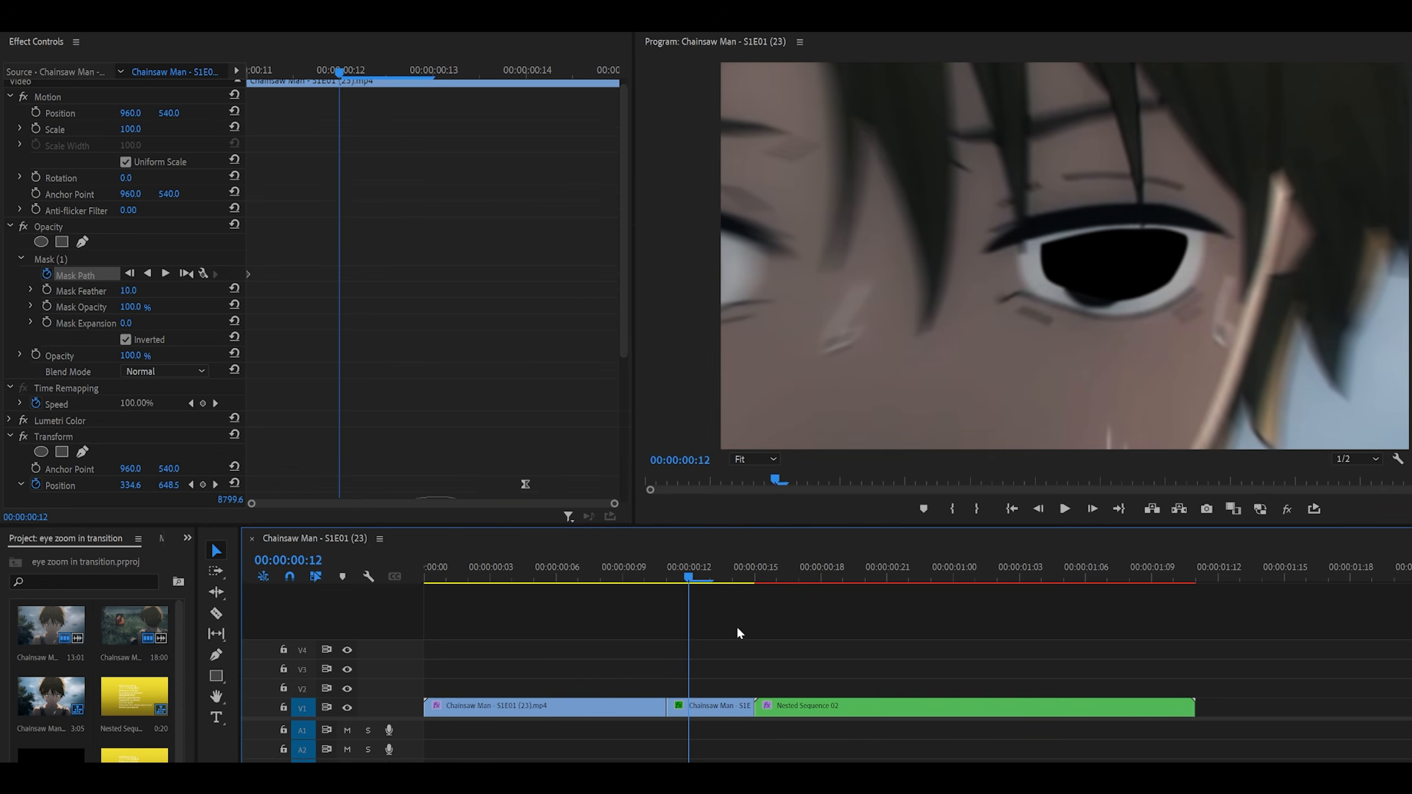
click(712, 711)
click(82, 285)
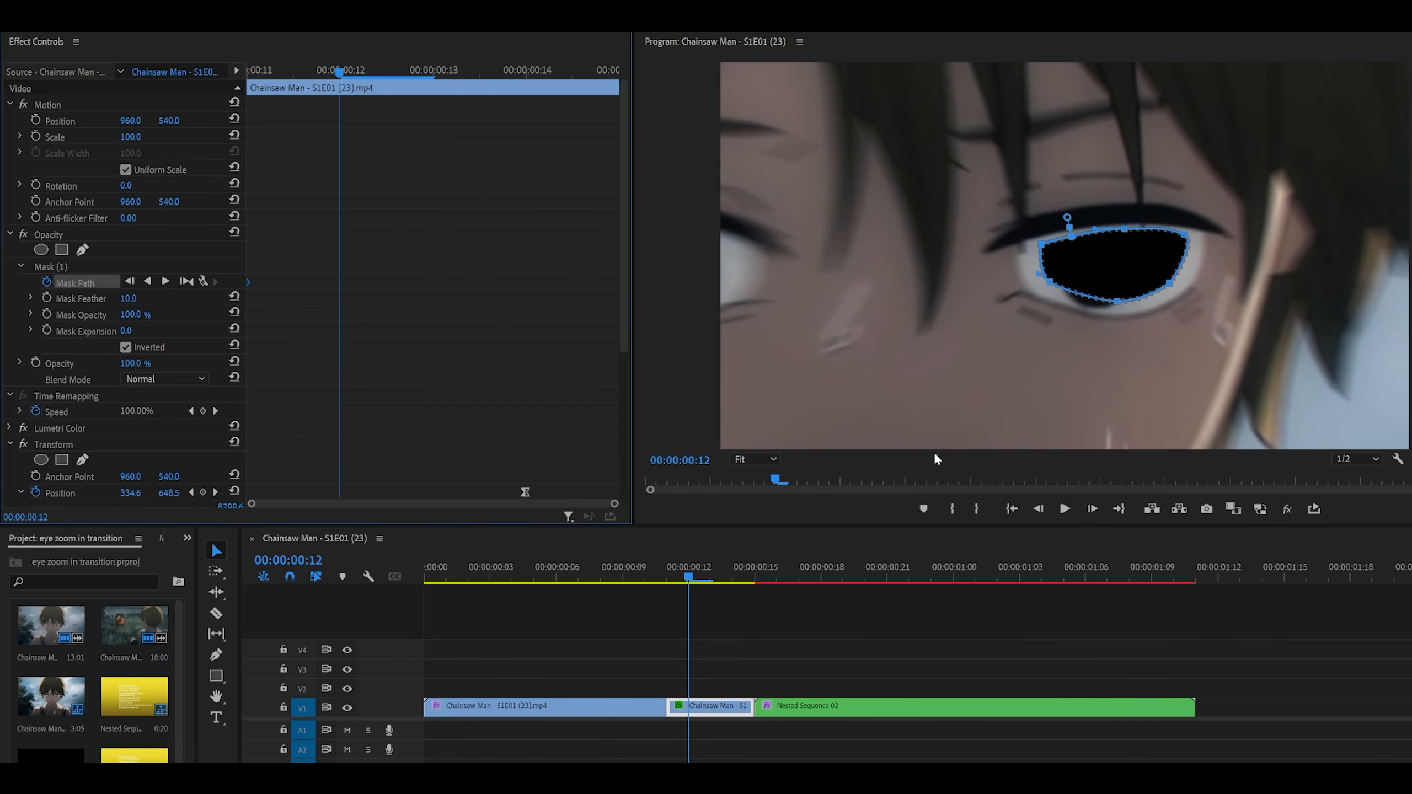
click(765, 459)
click(757, 595)
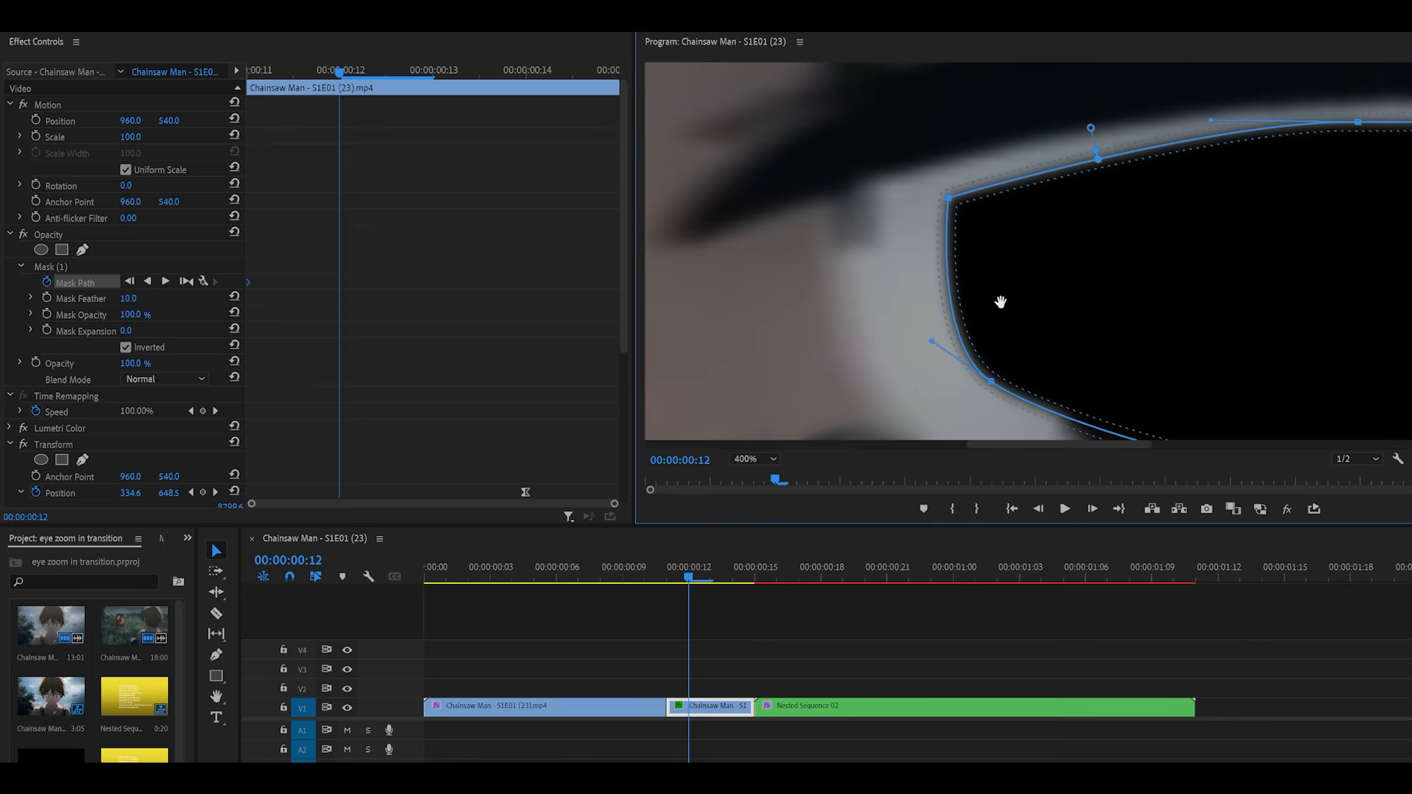
key(grave)
drag(311, 356, 186, 354)
drag(326, 548, 252, 601)
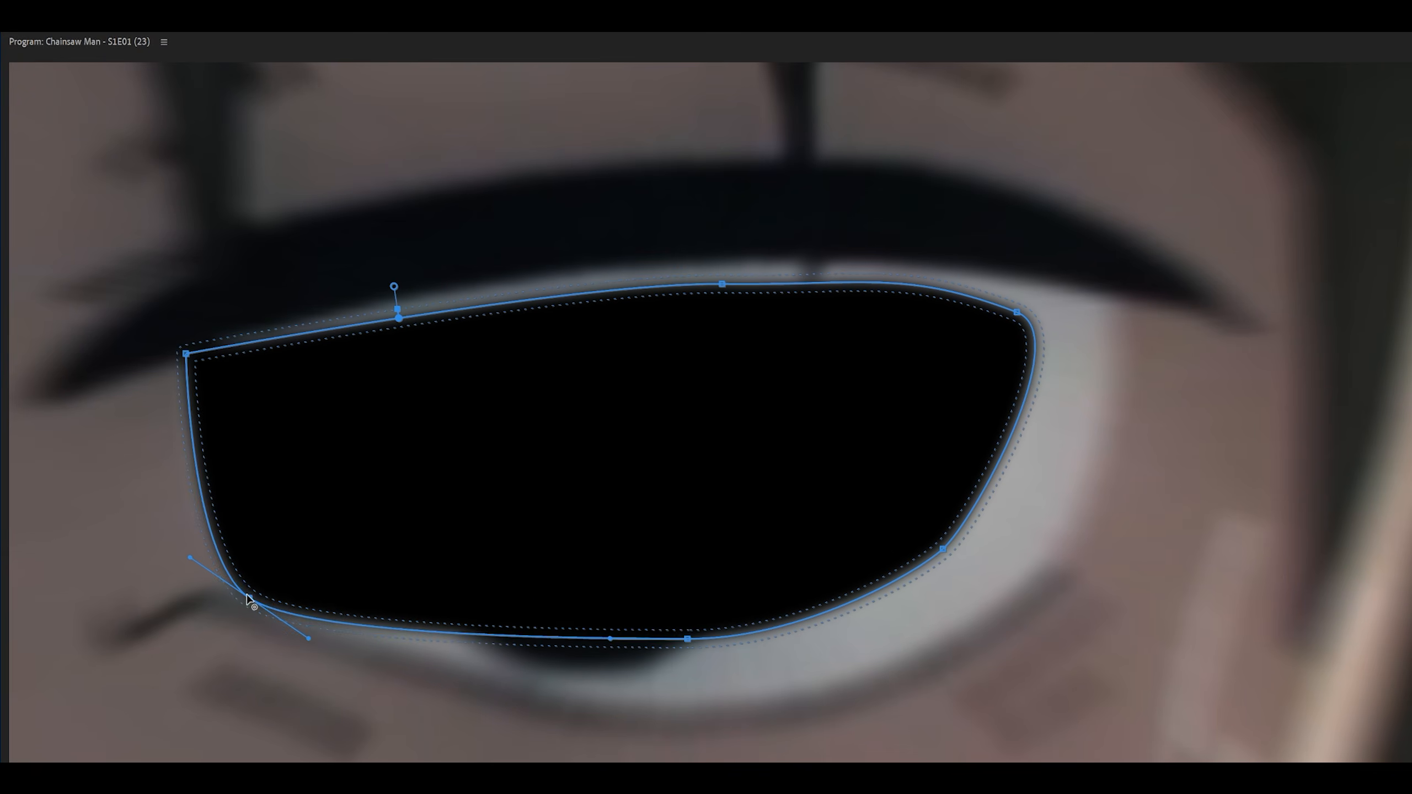
drag(688, 640, 699, 724)
drag(943, 549, 1019, 606)
drag(1017, 312, 1129, 302)
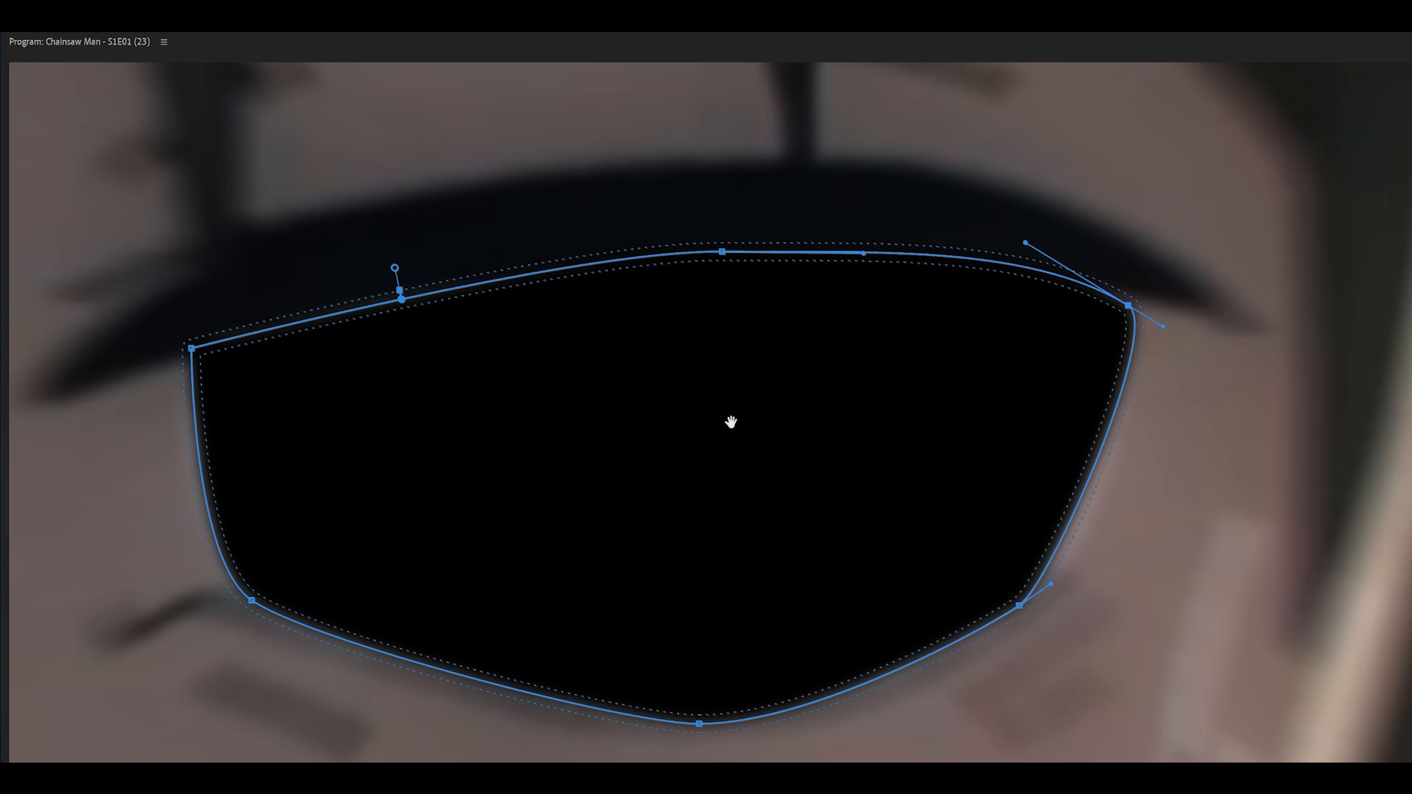
key(grave)
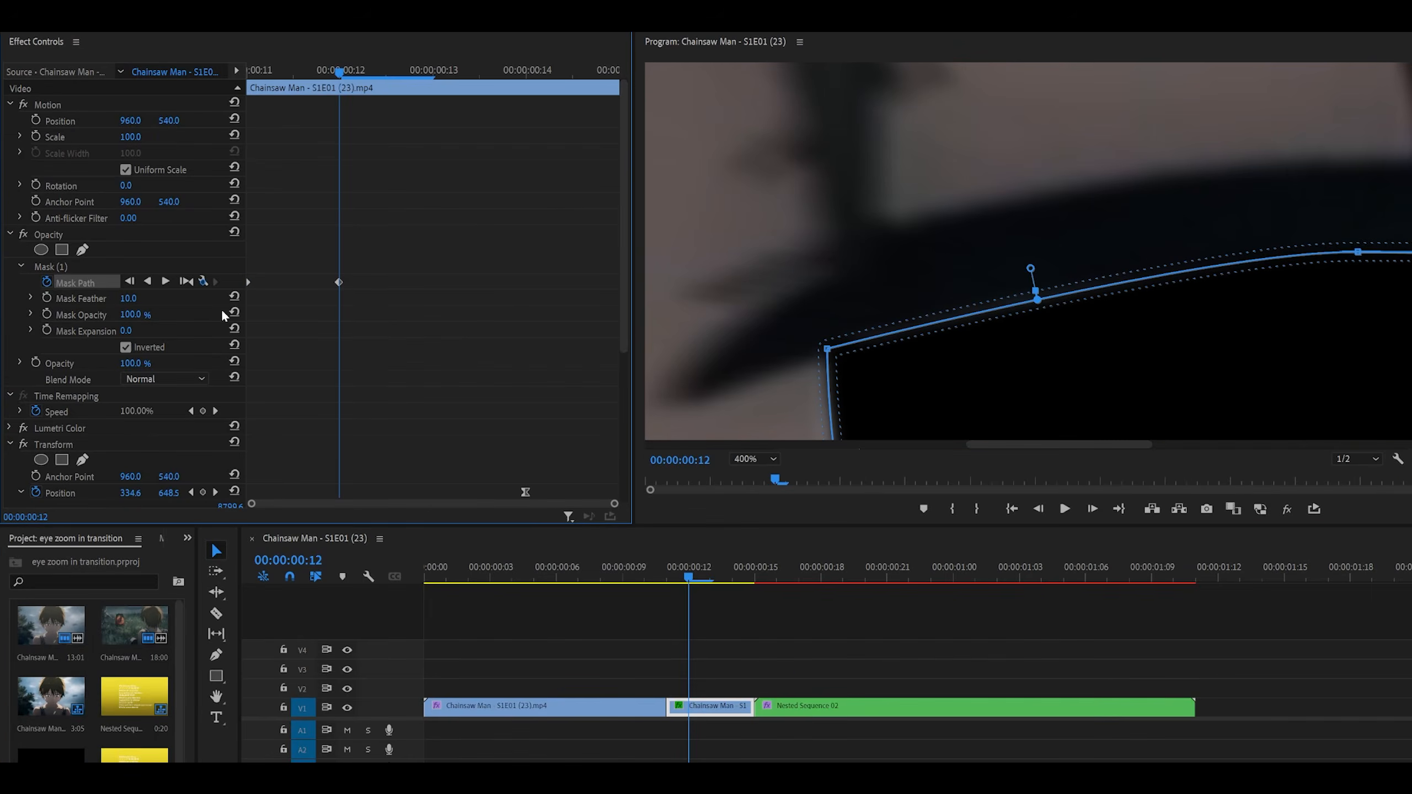
- Refit the mask path to the eye's outline at 00:00:00:13 and 00:00:00:14
key(Right)
key(Right)
key(grave)
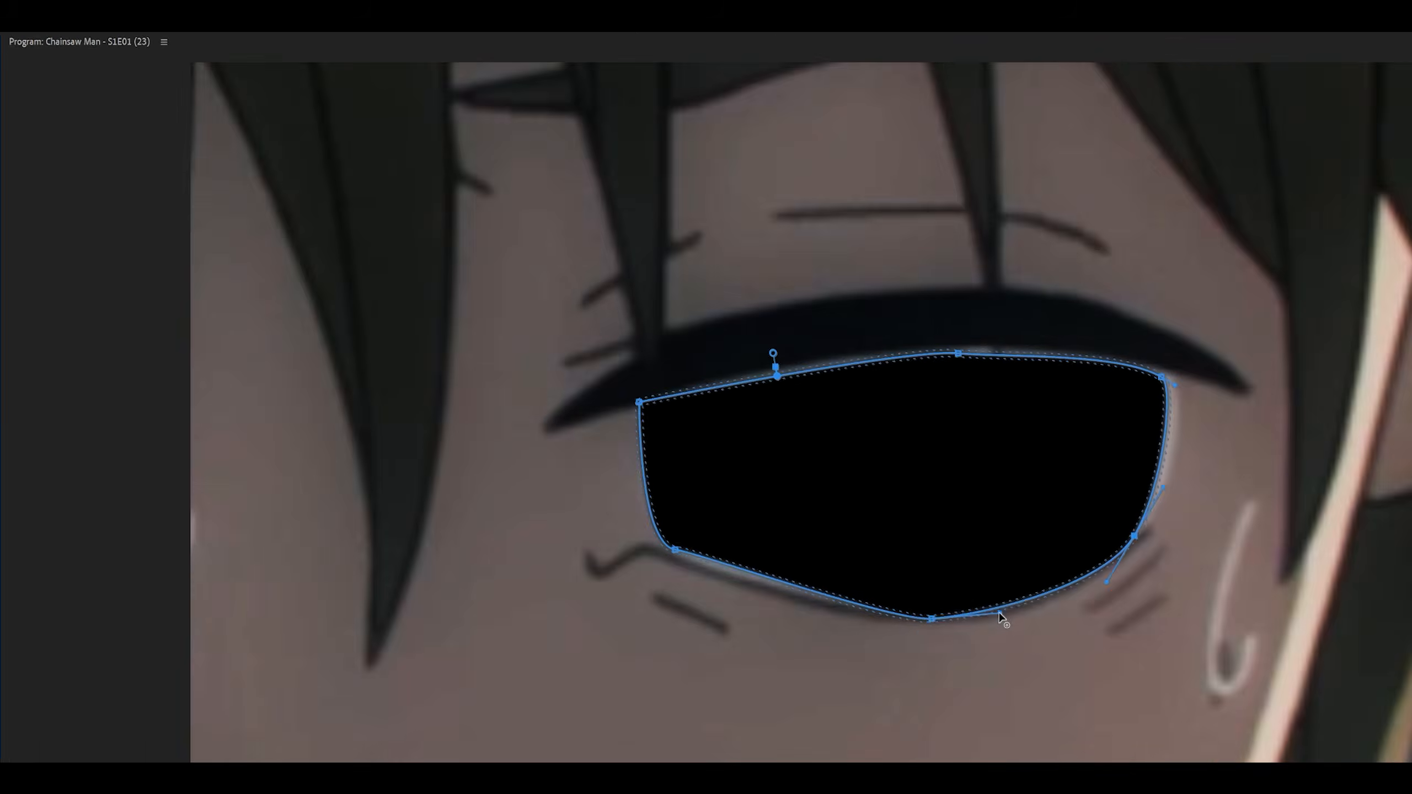
key(grave)
key(Left)
key(Left)
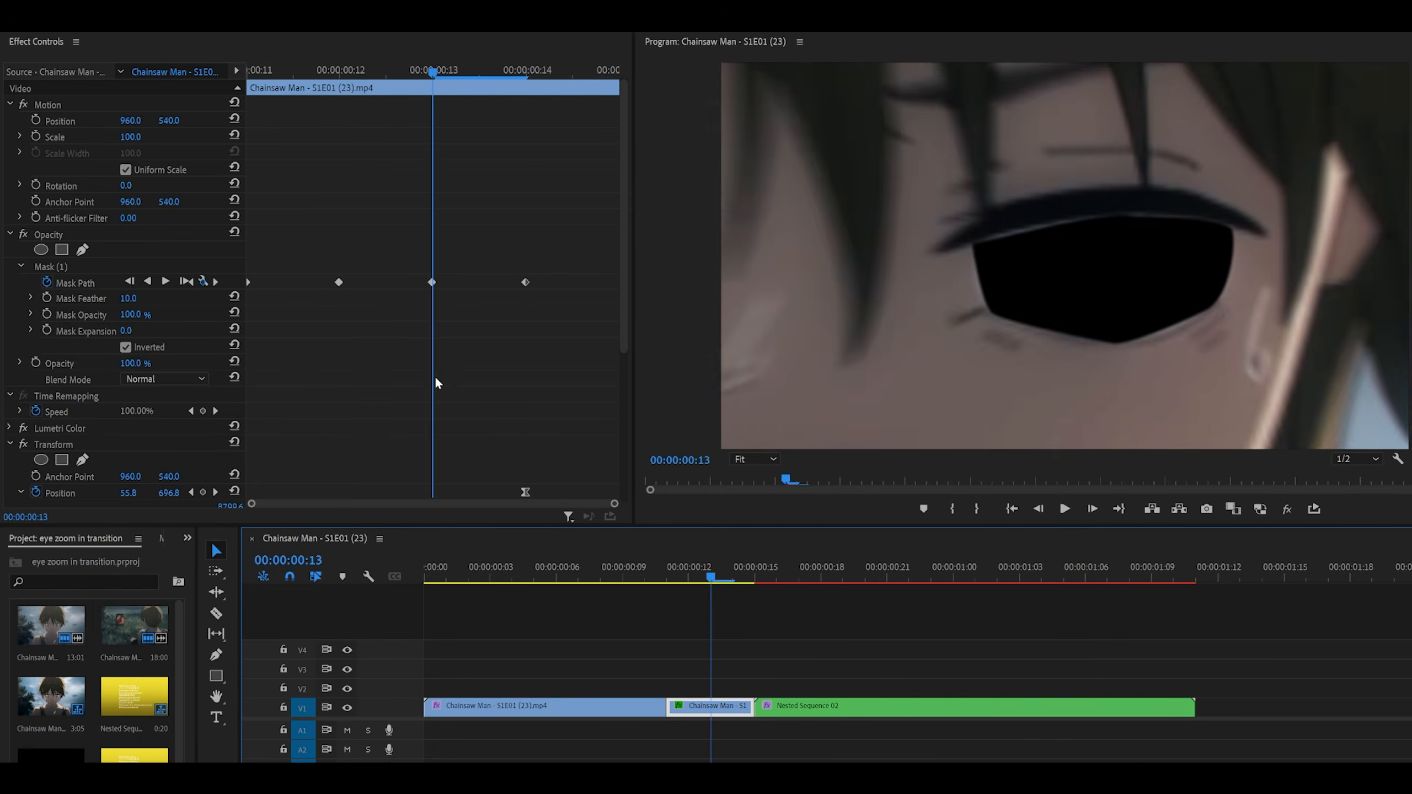
- Duplicate the masked clip onto V2 directly above the original and turn off mask inversion on the duplicate
key(Left)
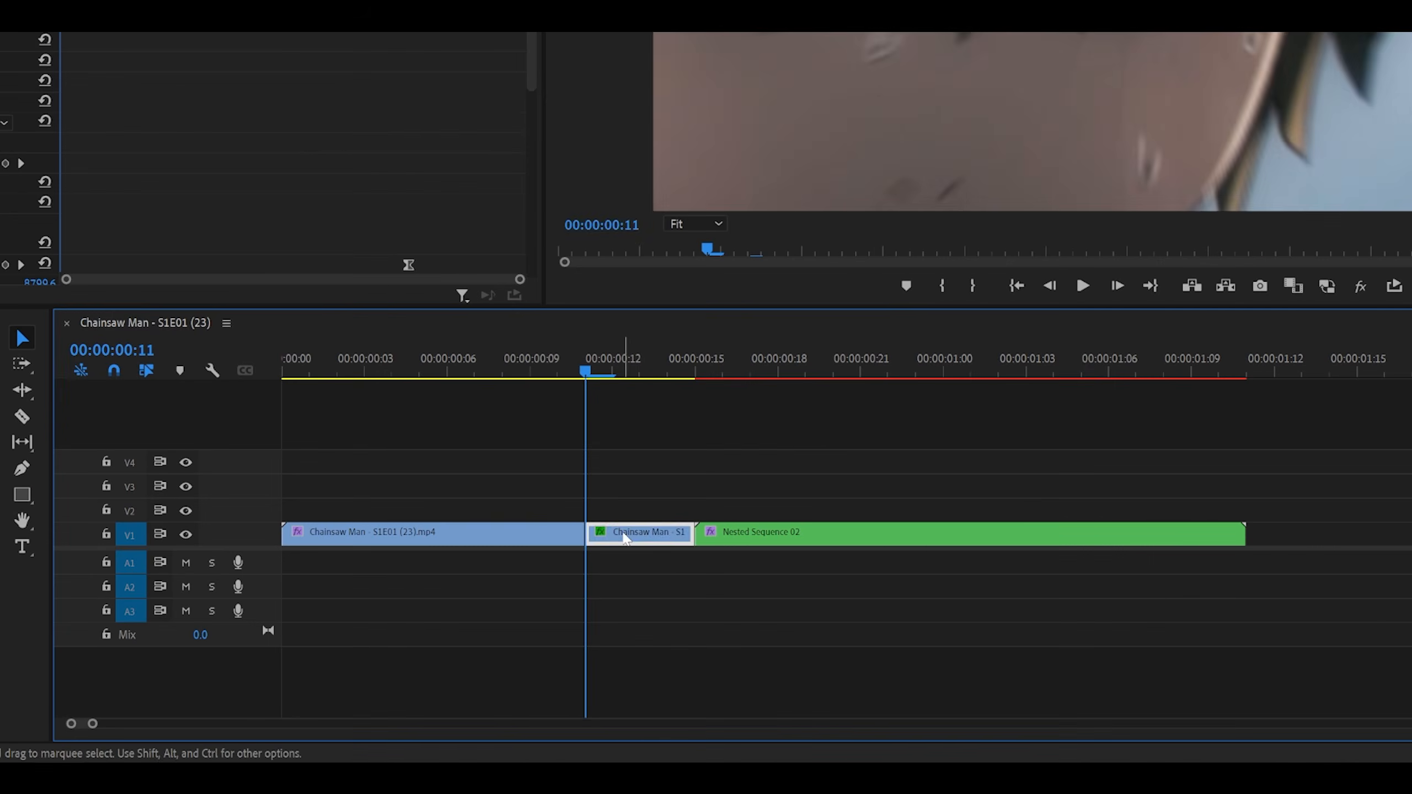
drag(631, 539, 640, 511)
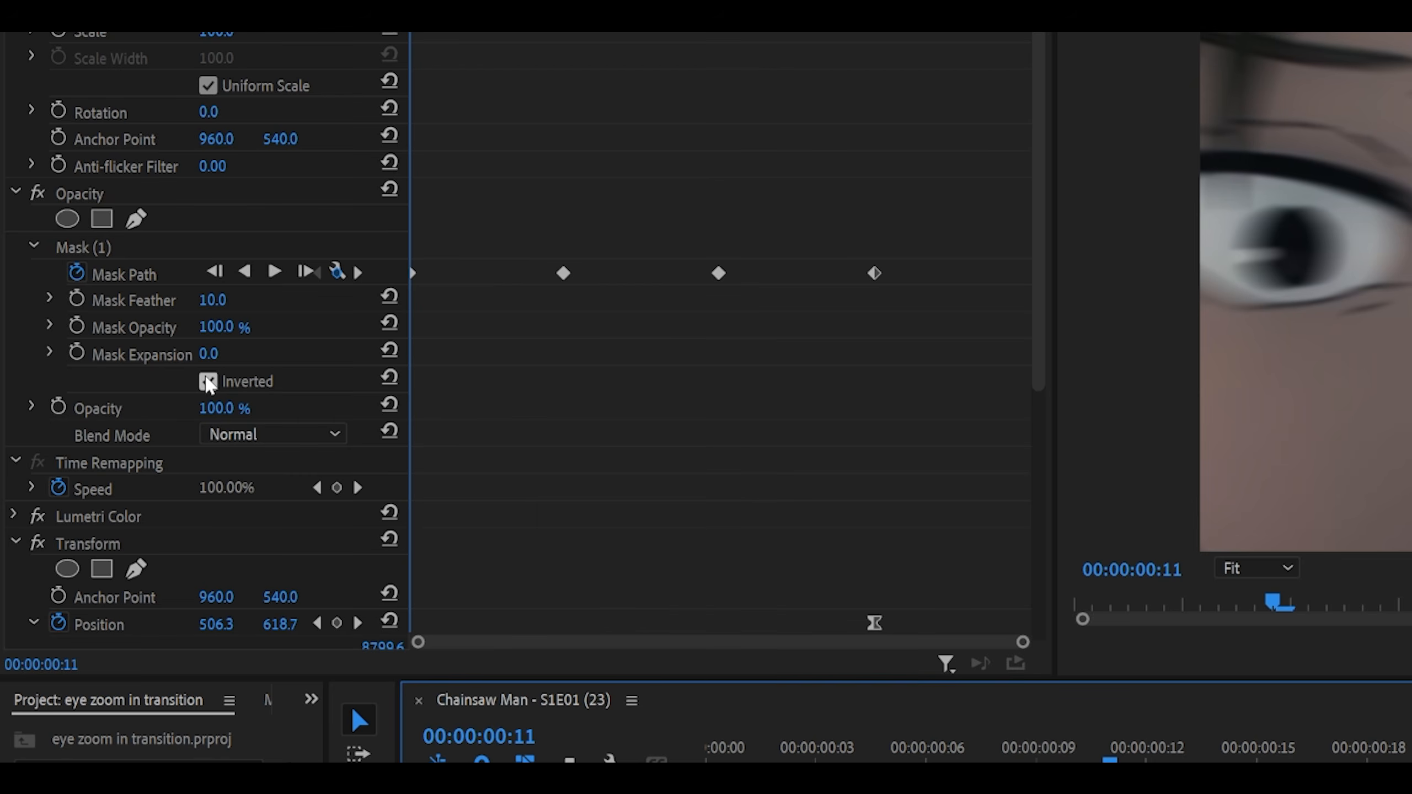
click(209, 382)
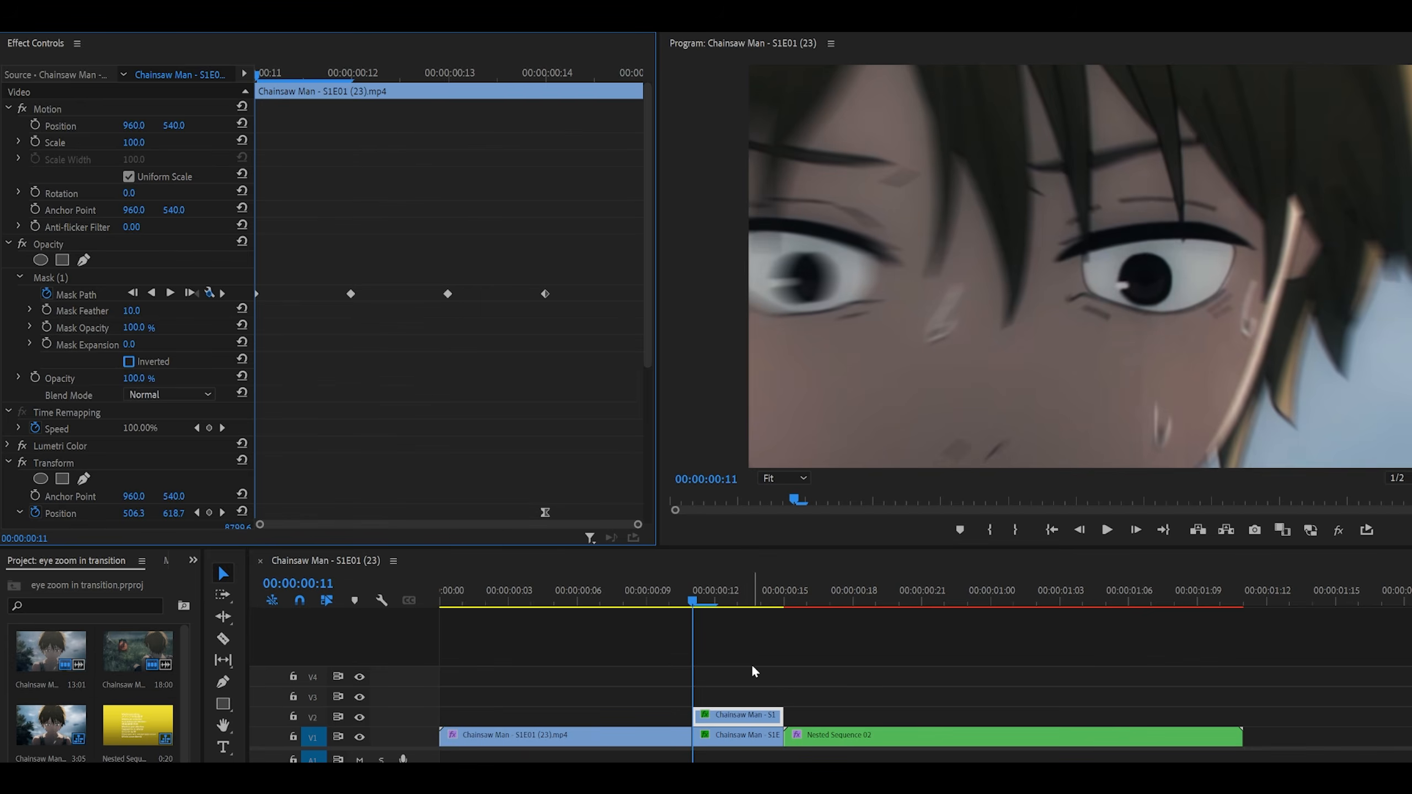
key(Right)
key(Right)
key(Right)
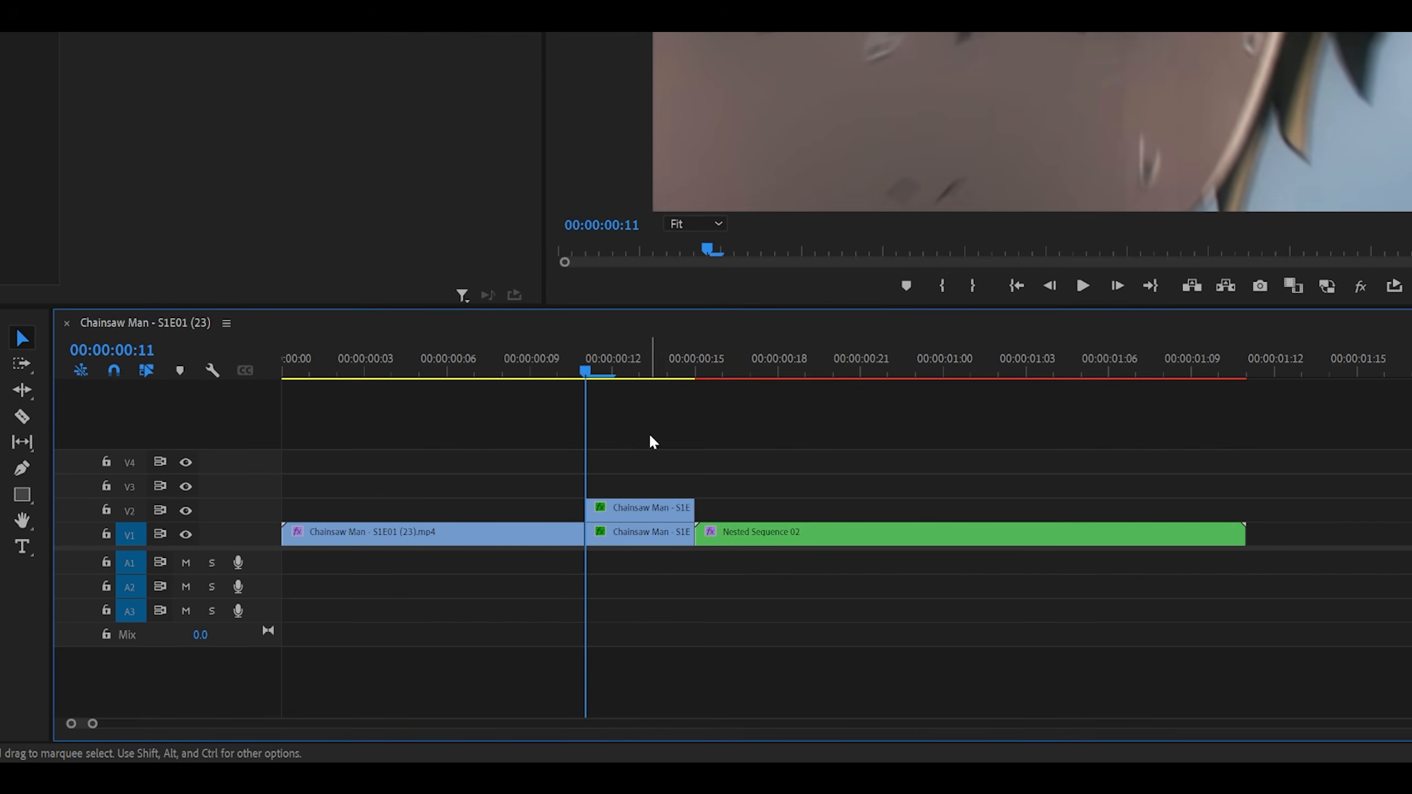
- Move both masked clips up to V2 and V3 and slide the nested sequence beneath them to start at 00:00:00:11
drag(652, 436, 634, 501)
drag(773, 539, 667, 542)
- Turn on Mask Opacity keyframing for the V3 clip at 00:00:00:11 with a value of 100%
click(649, 486)
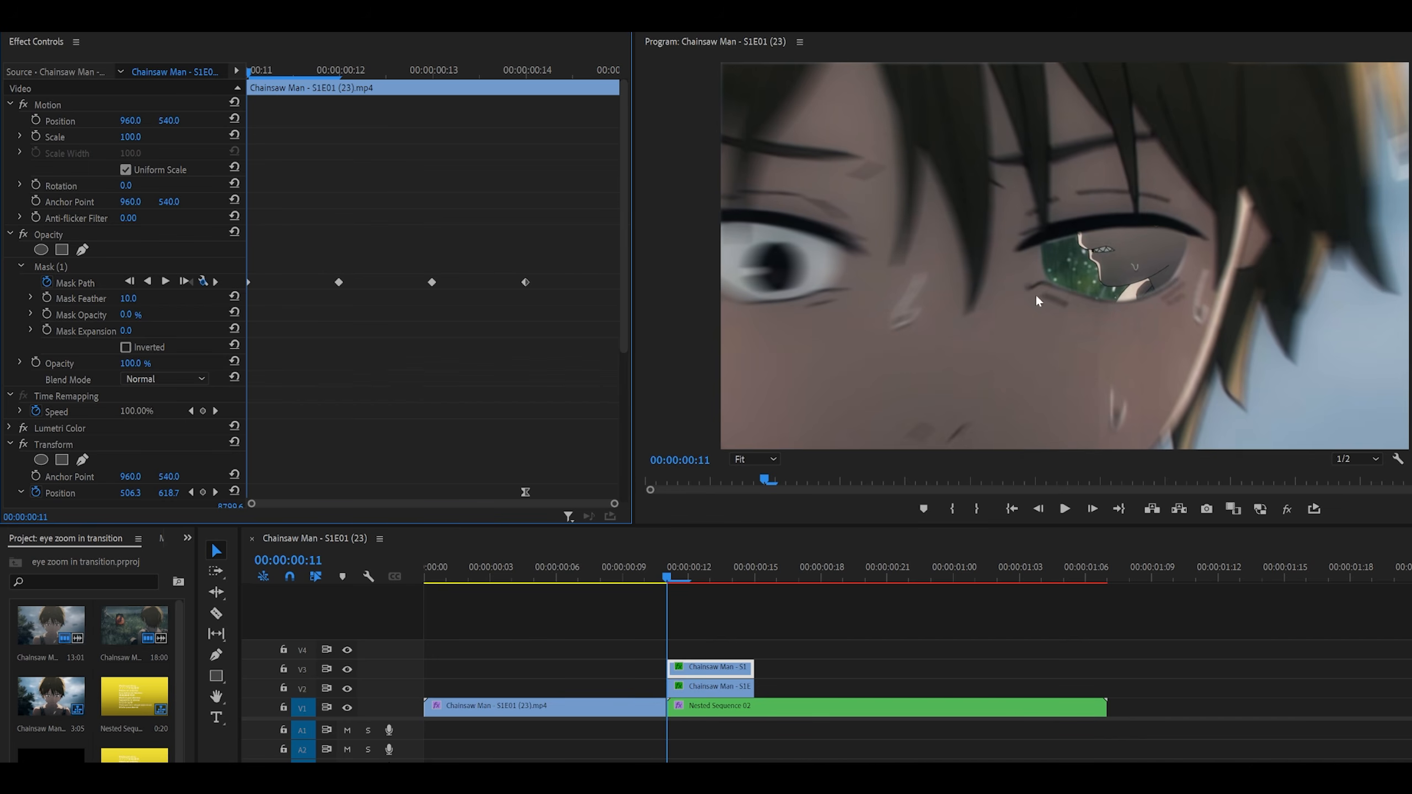
click(46, 315)
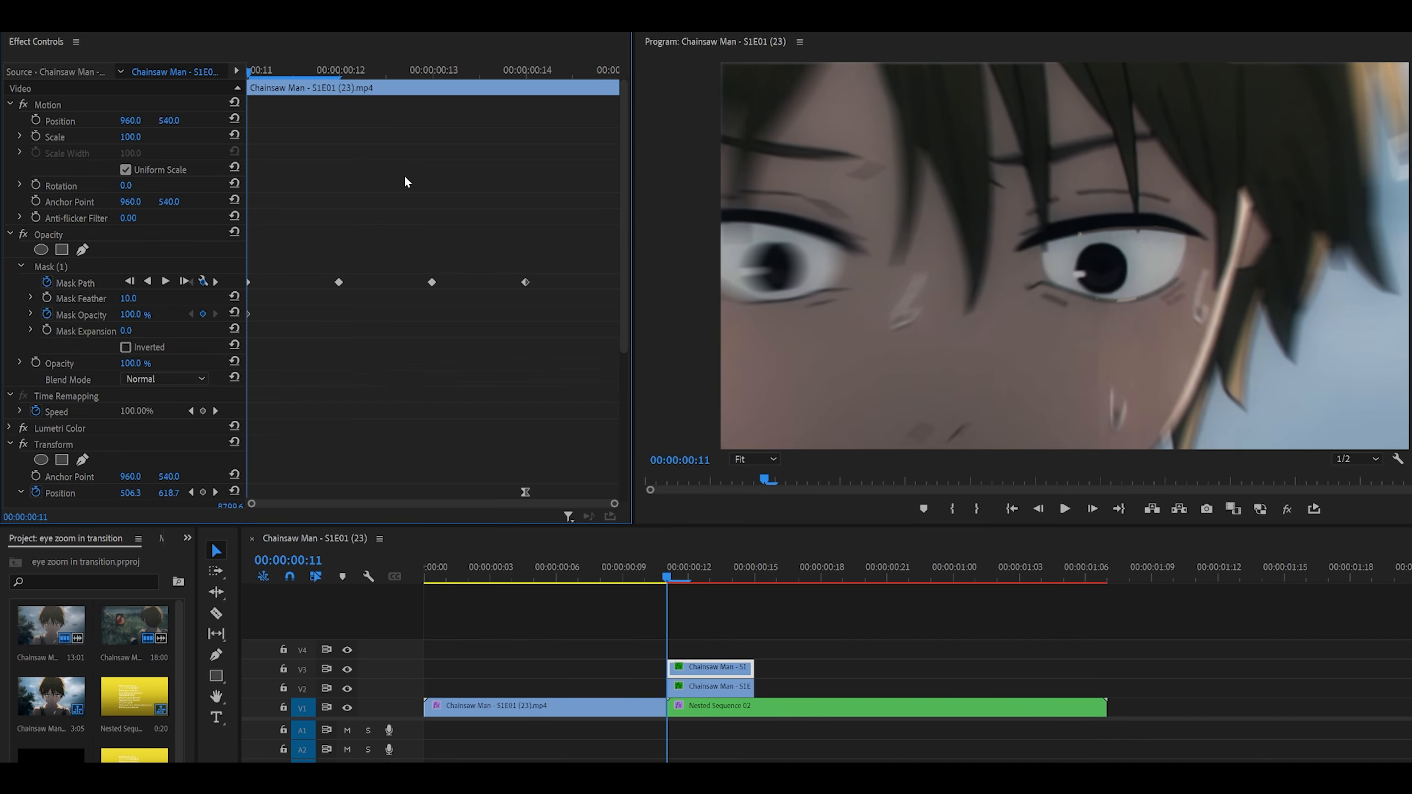
- Set the V3 clip's Mask Opacity to 0% at 00:00:00:14, ease that keyframe and step through the fade
key(Right)
key(Right)
key(Right)
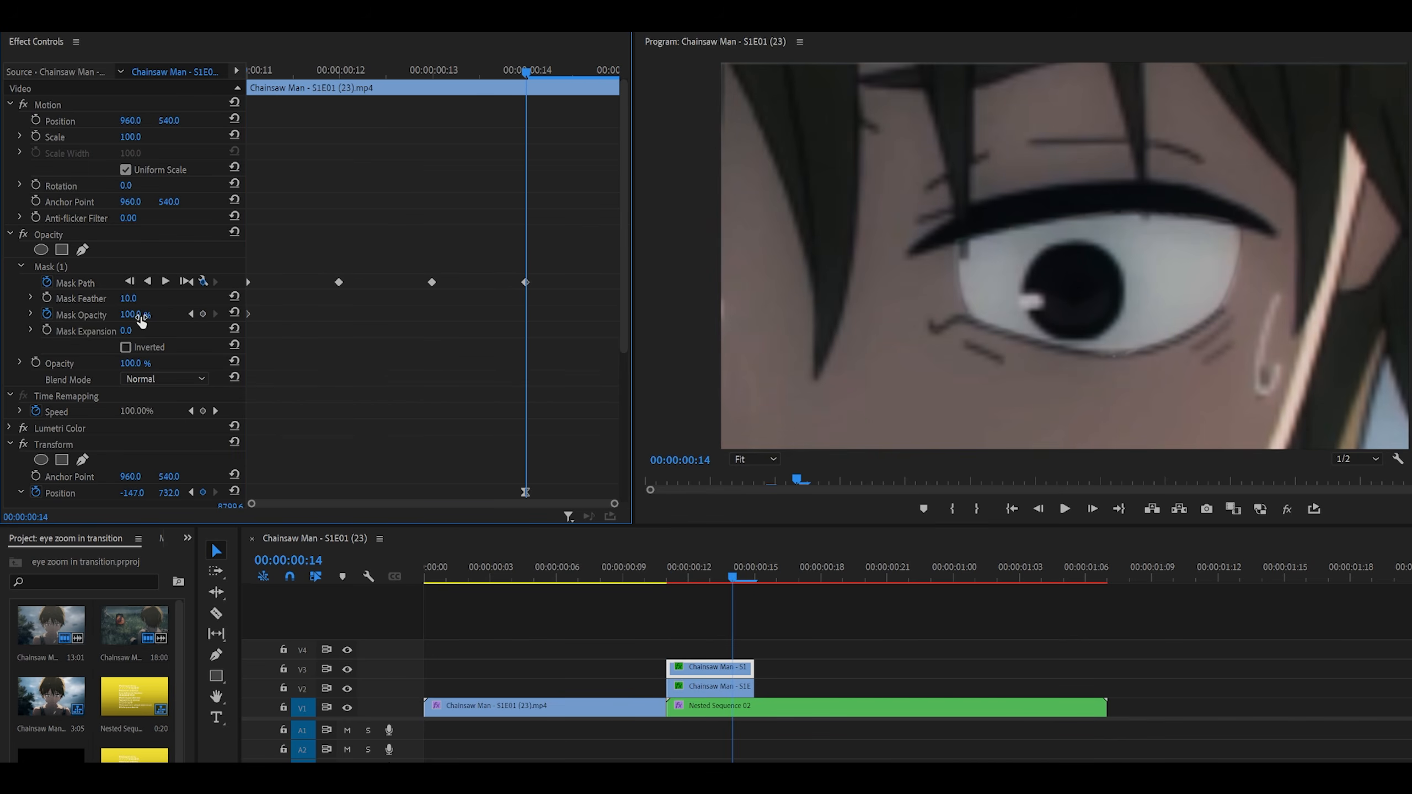
click(141, 321)
text(0)
key(Return)
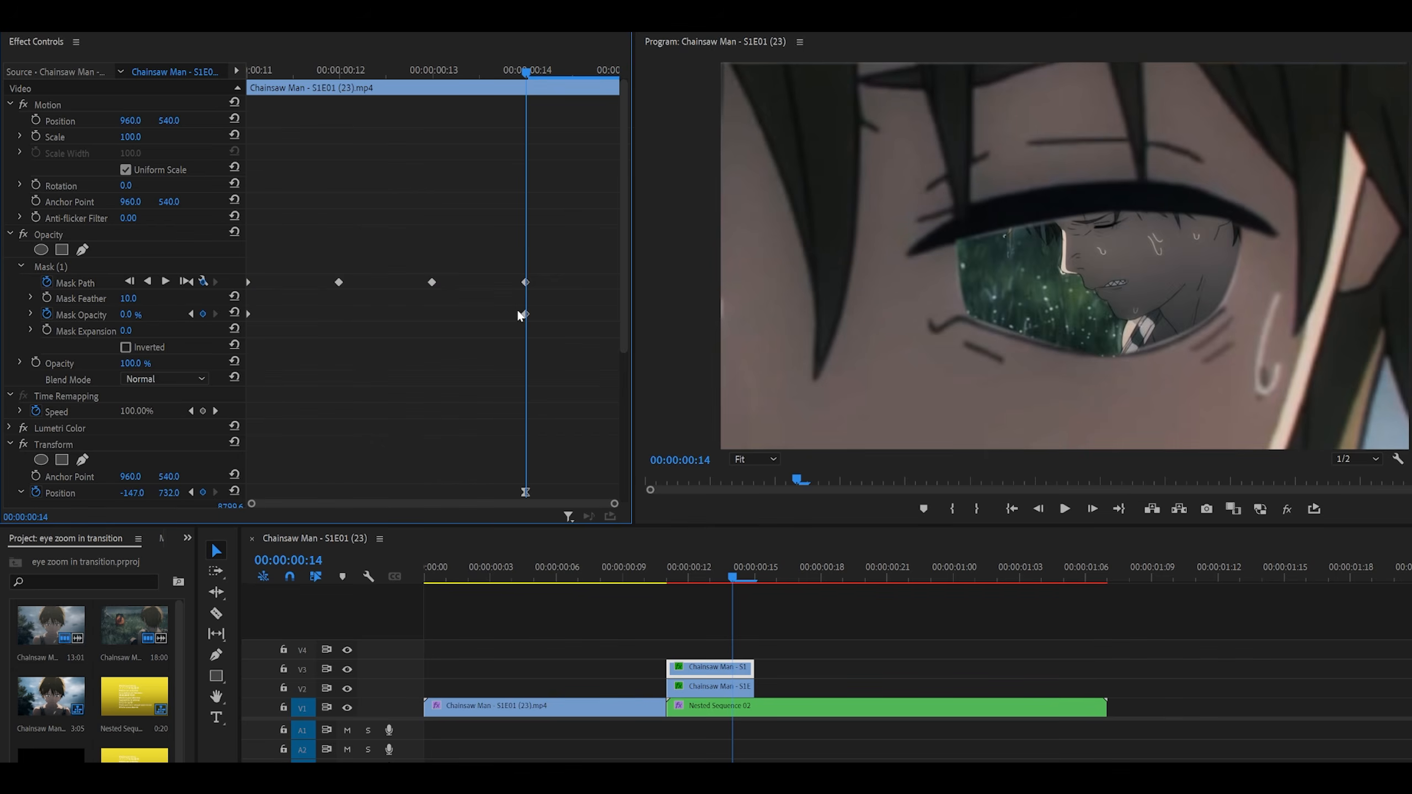
right_click(524, 314)
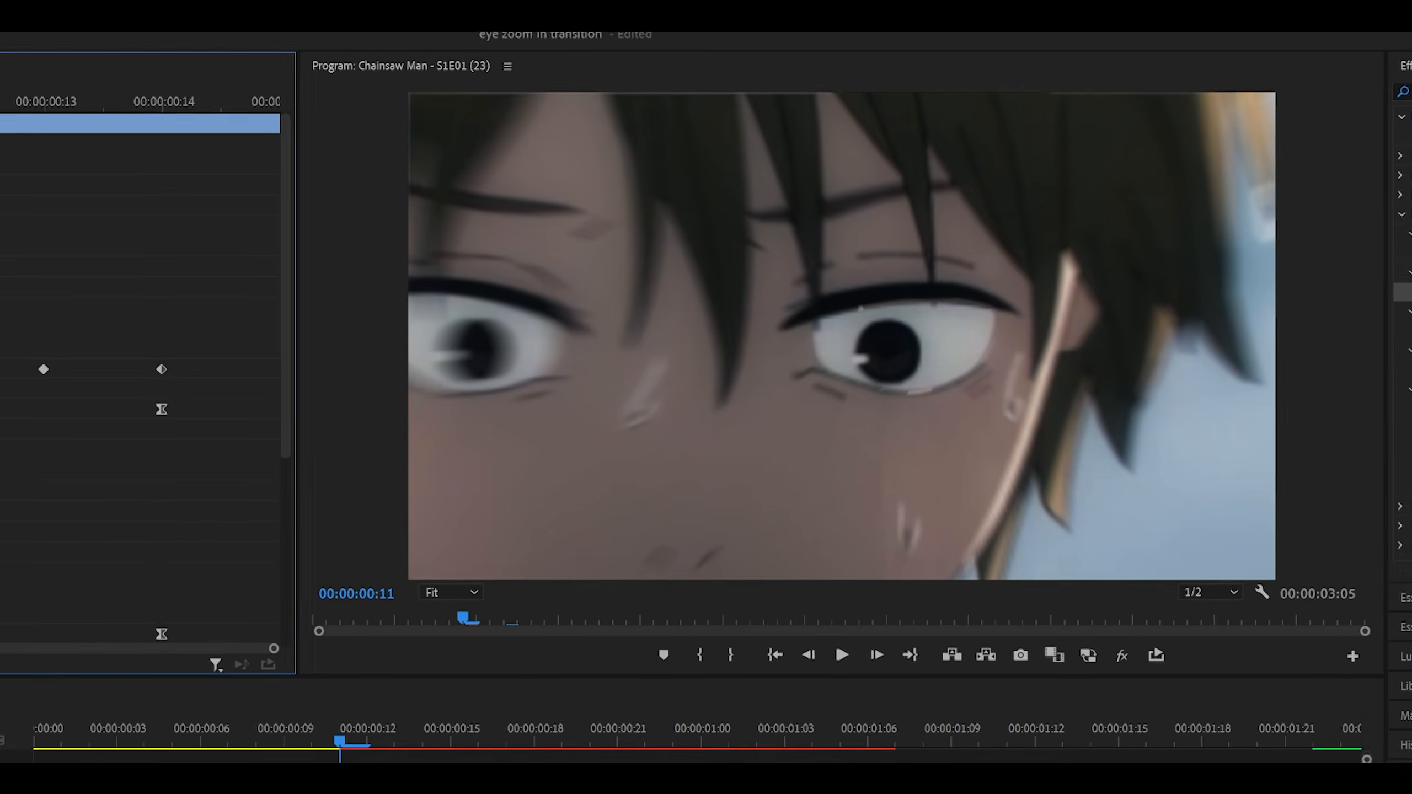
key(Right)
key(Right)
key(Right)
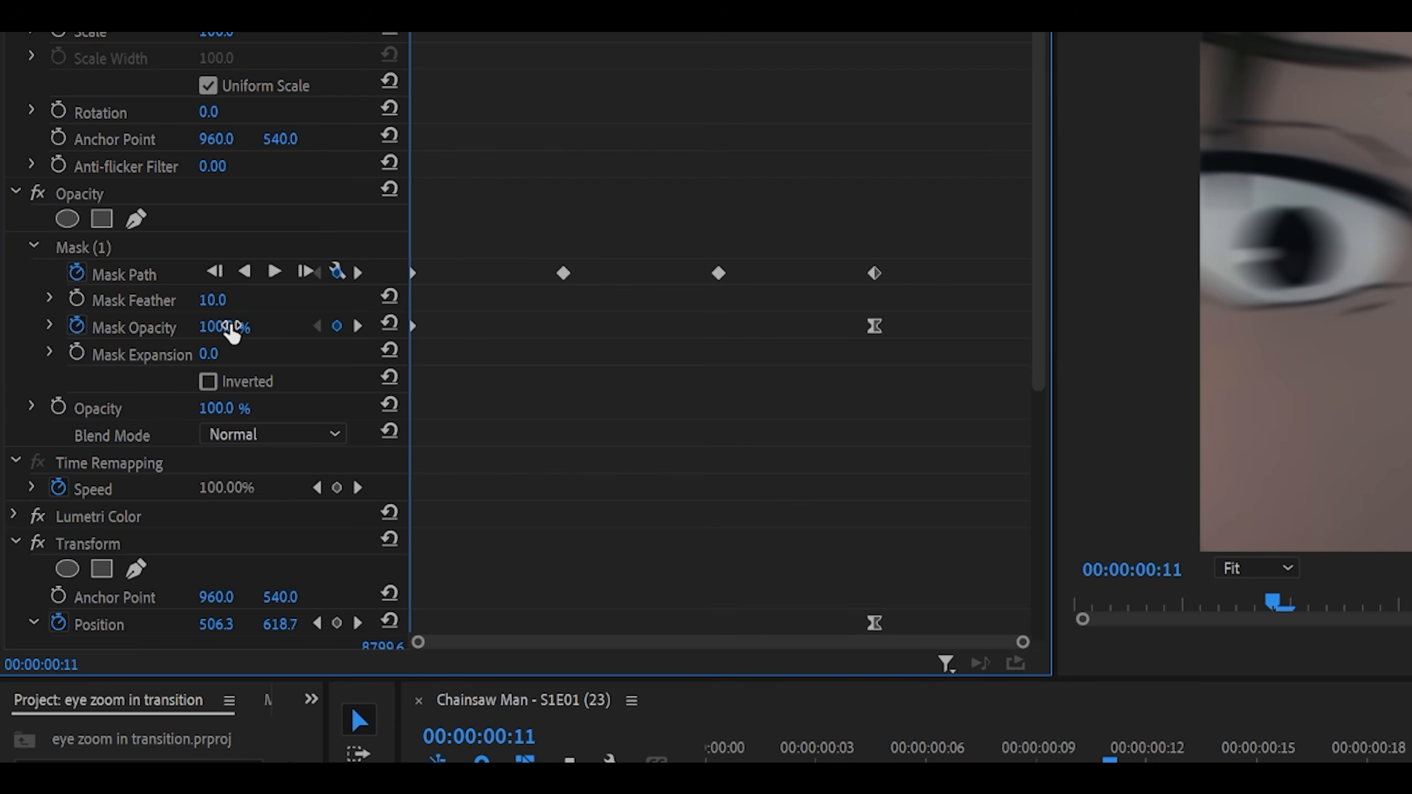
- Try a starting Mask Opacity of 90% at 00:00:00:11, check the frames and delete both Mask Opacity keyframes
click(225, 327)
text(90)
key(Return)
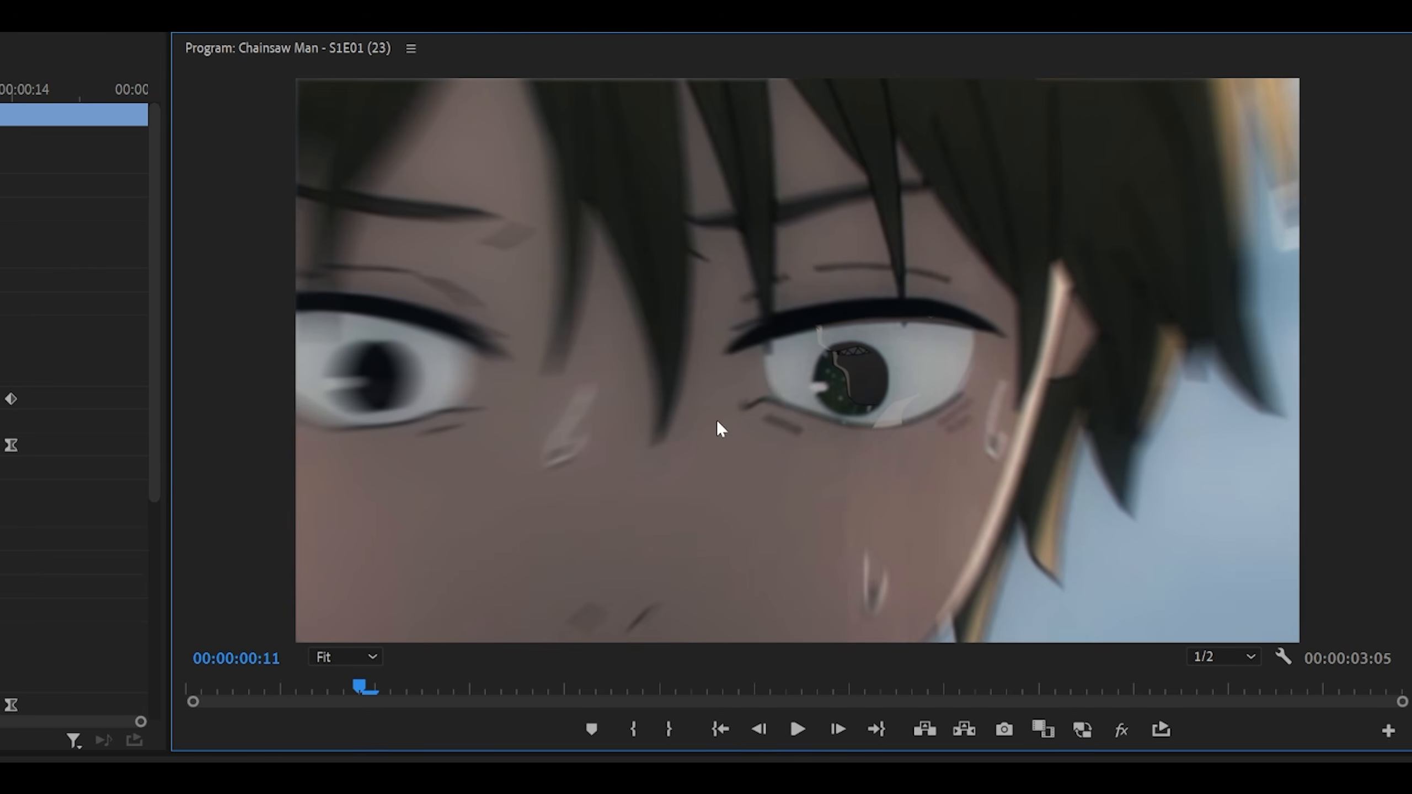
key(Right)
key(Right)
key(Right)
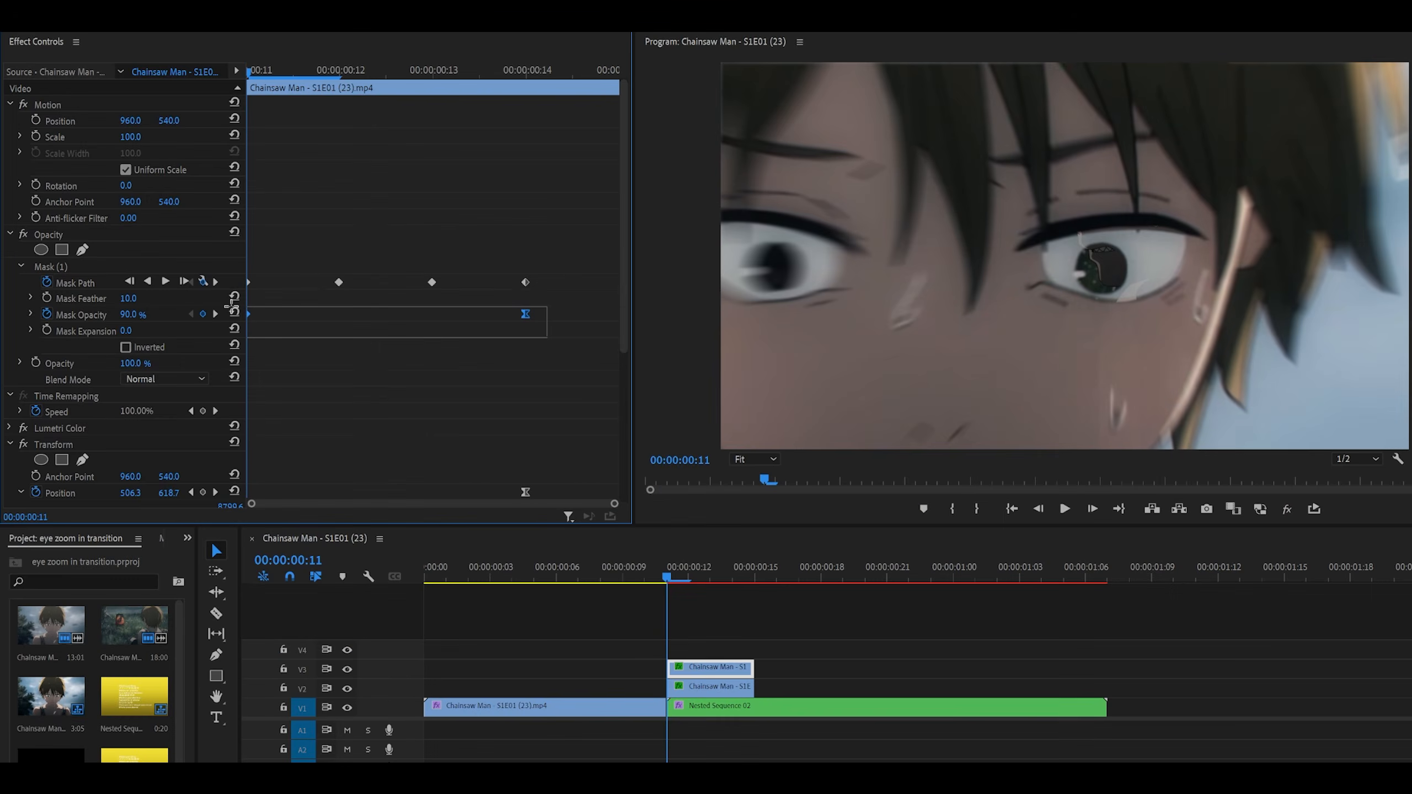
drag(231, 306, 230, 307)
key(Delete)
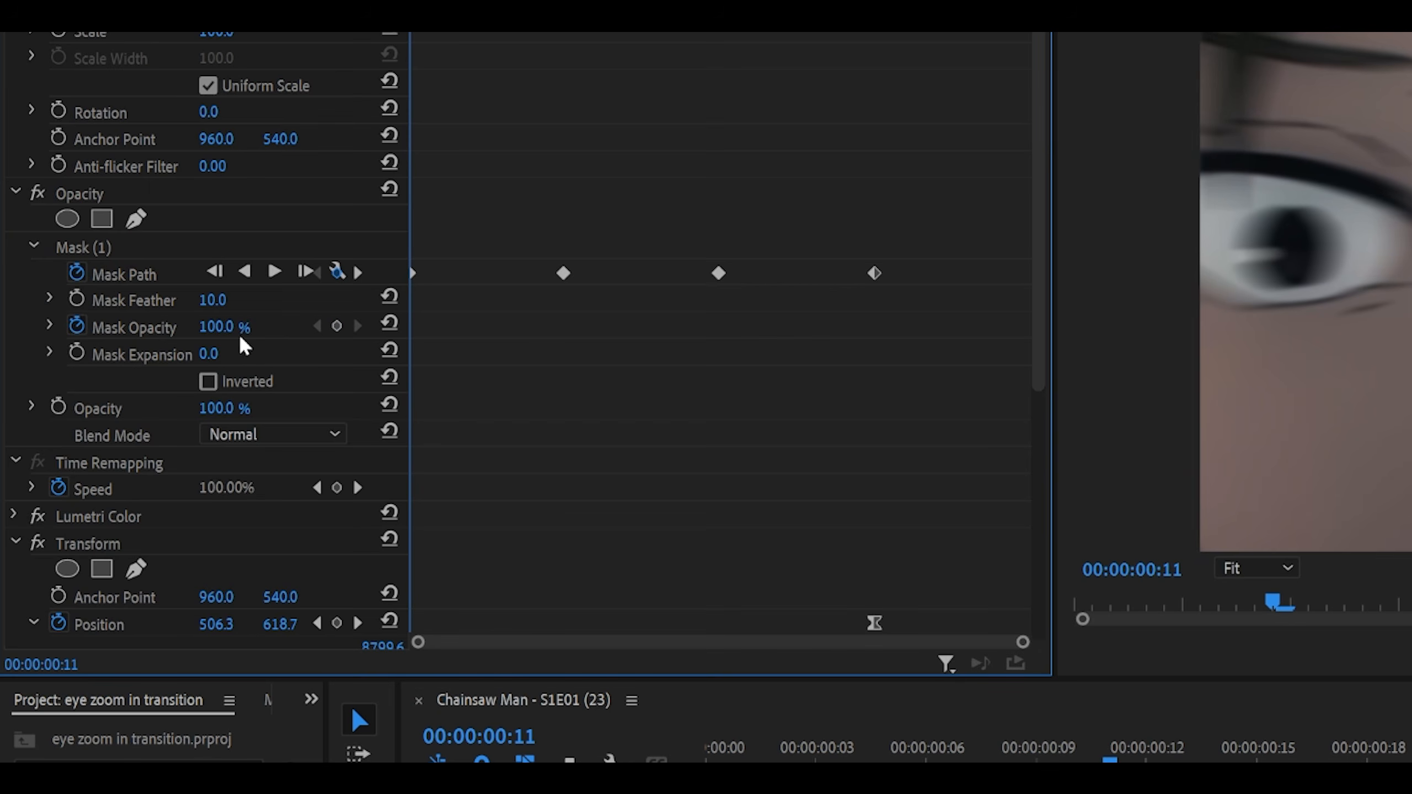
- Set a new Mask Opacity keyframe of 90% at 00:00:00:11 on the V3 clip and advance to 00:00:00:12
click(145, 321)
click(240, 334)
text(90)
key(Return)
key(Right)
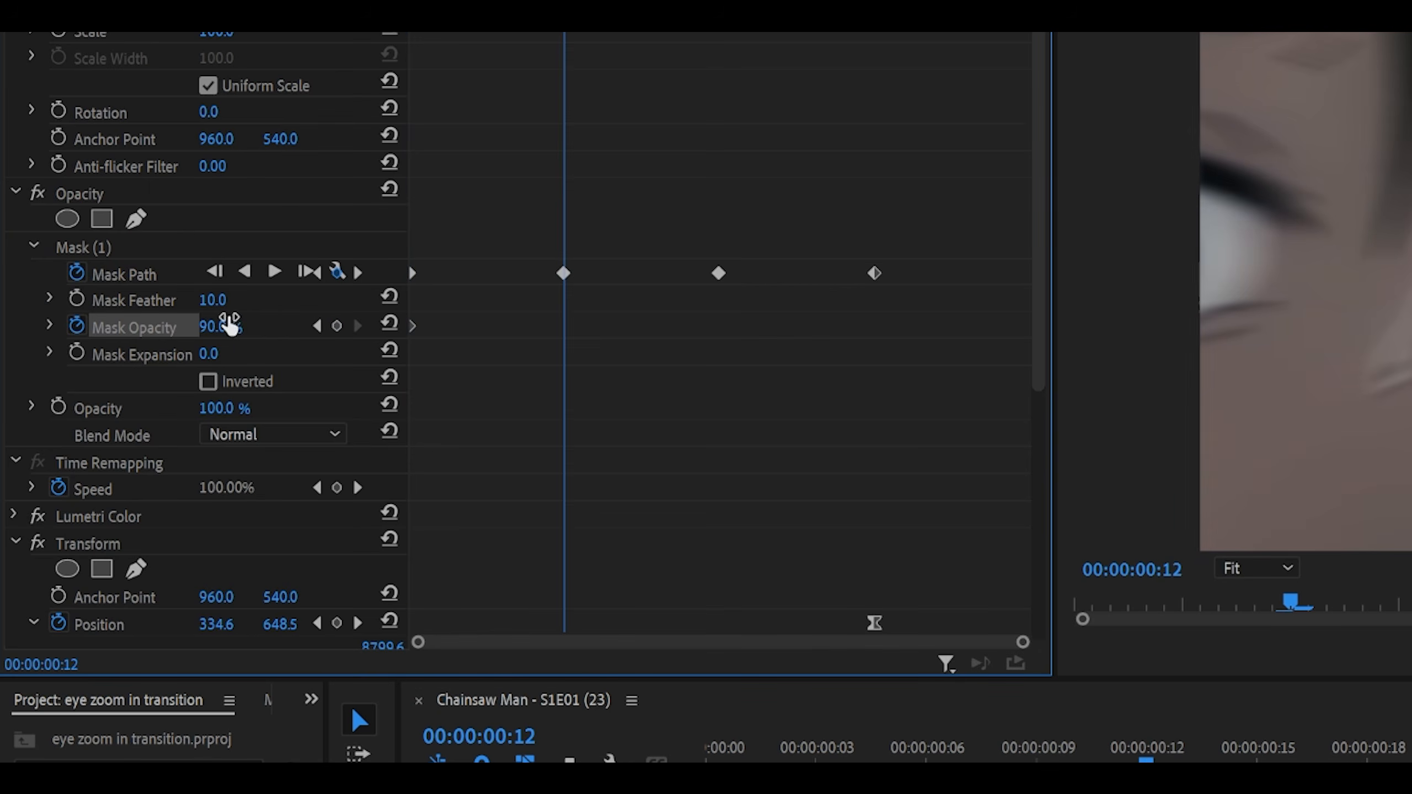
- Set the V3 clip's Mask Opacity to 75% at 00:00:00:12 and 30% at 00:00:00:13, and play the transition
click(234, 325)
text(30)
key(Return)
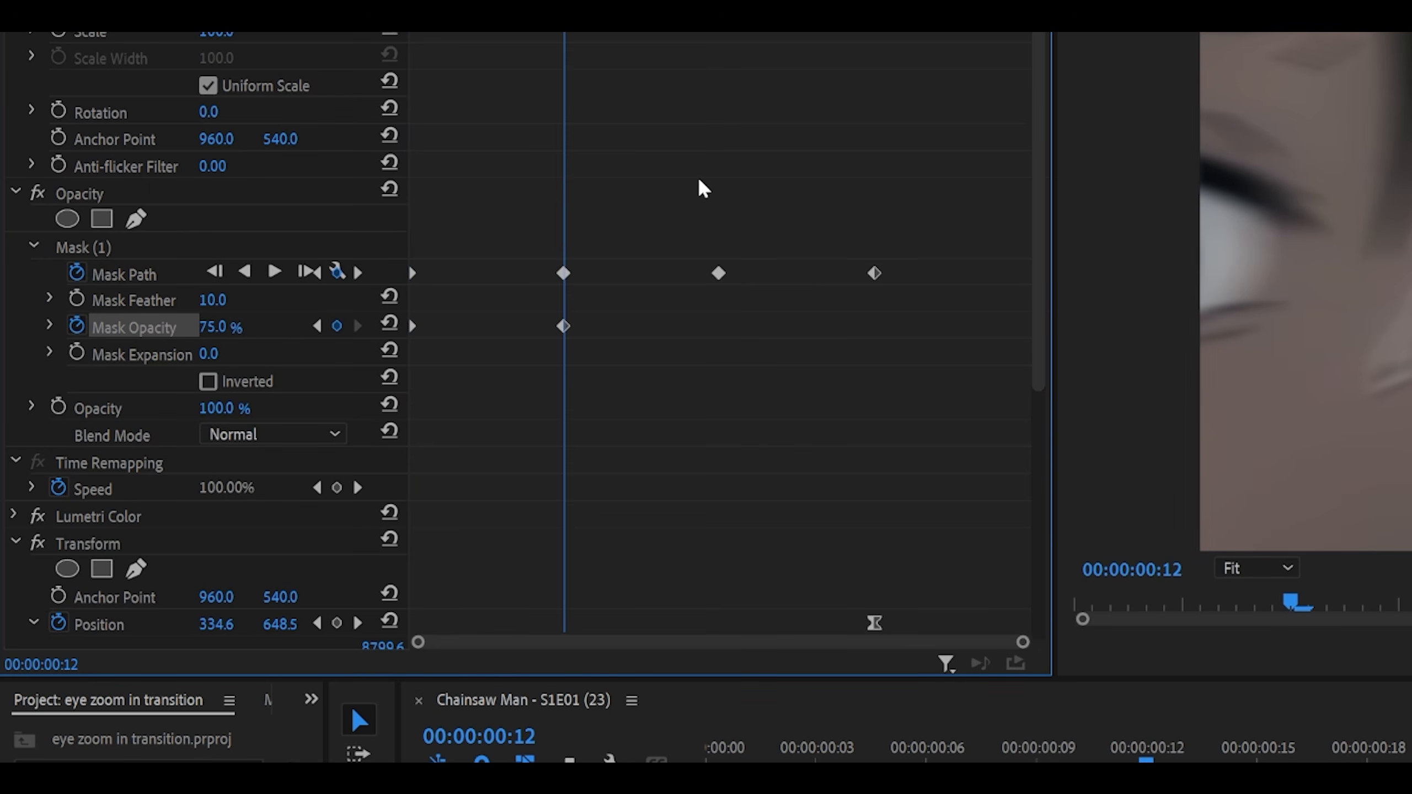
key(Right)
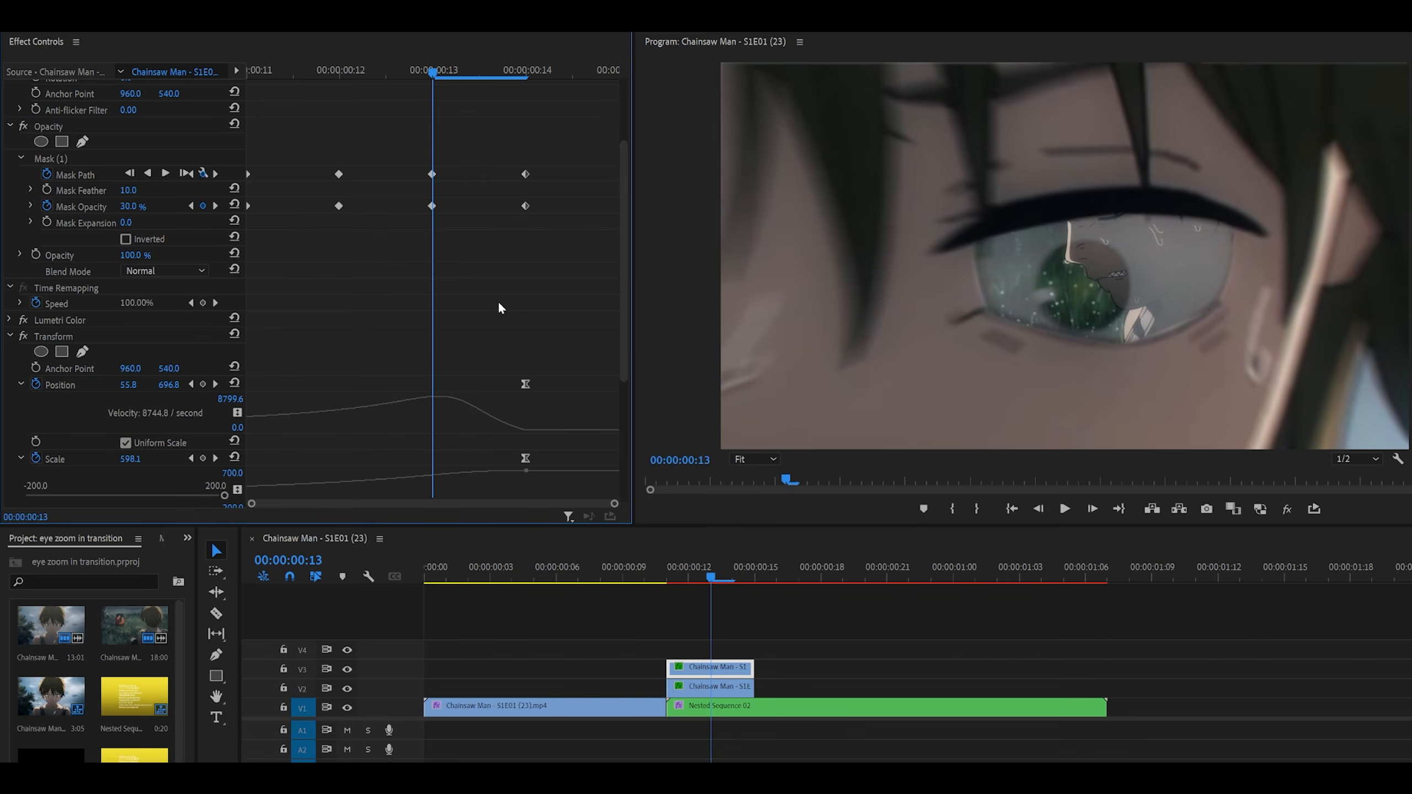
key(Right)
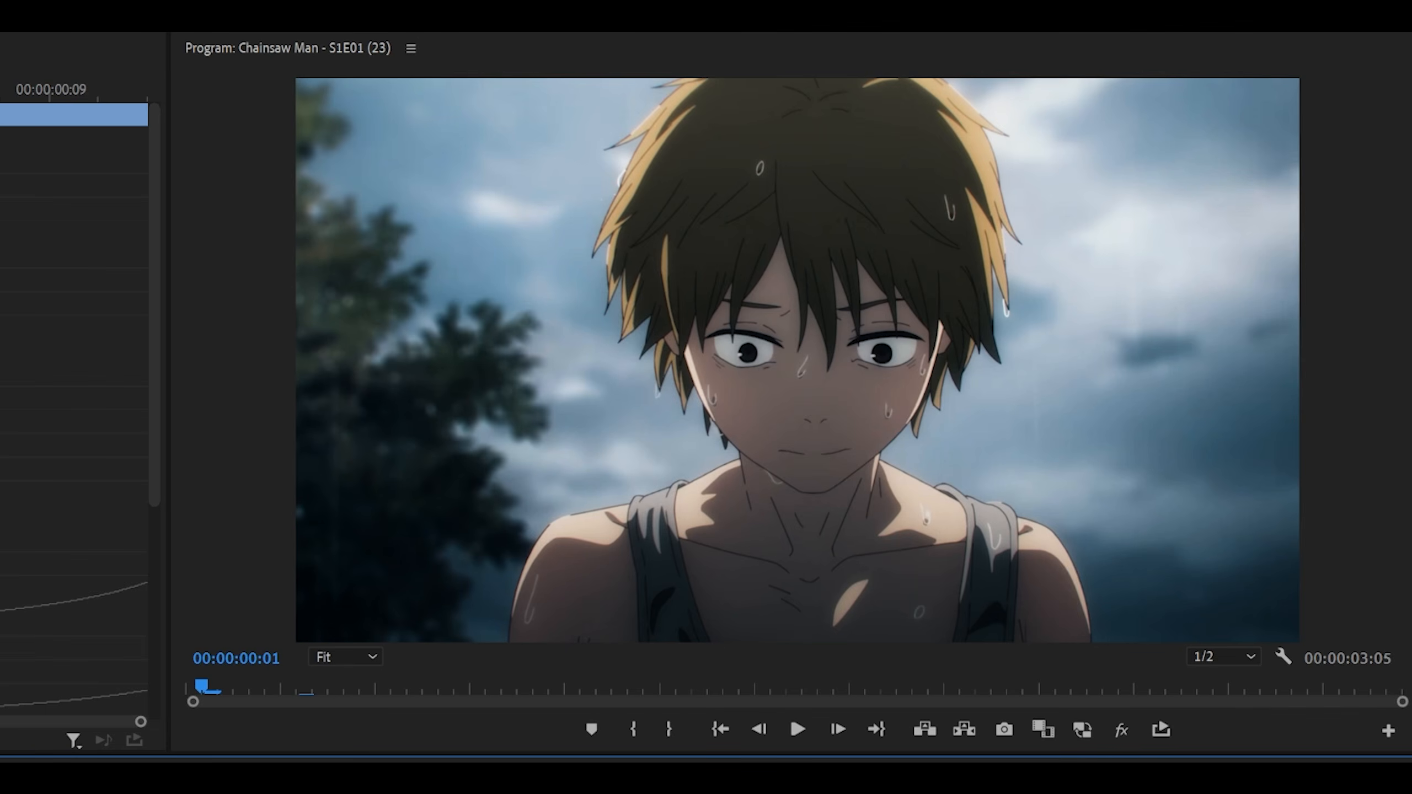
key(space)
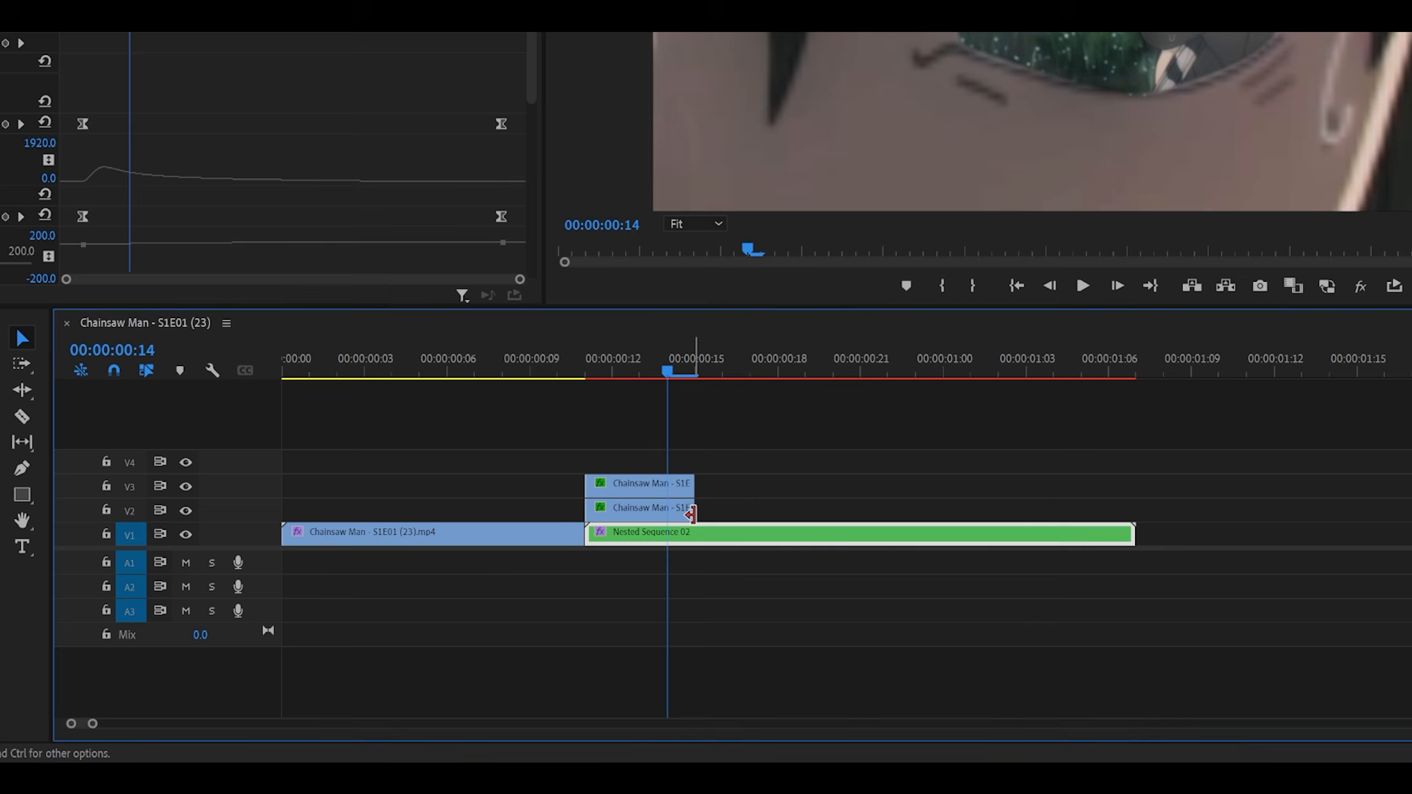
- Extend the end of the V2 clip by one frame and cut the clip at 00:00:00:15
drag(756, 688, 780, 688)
drag(729, 507, 728, 507)
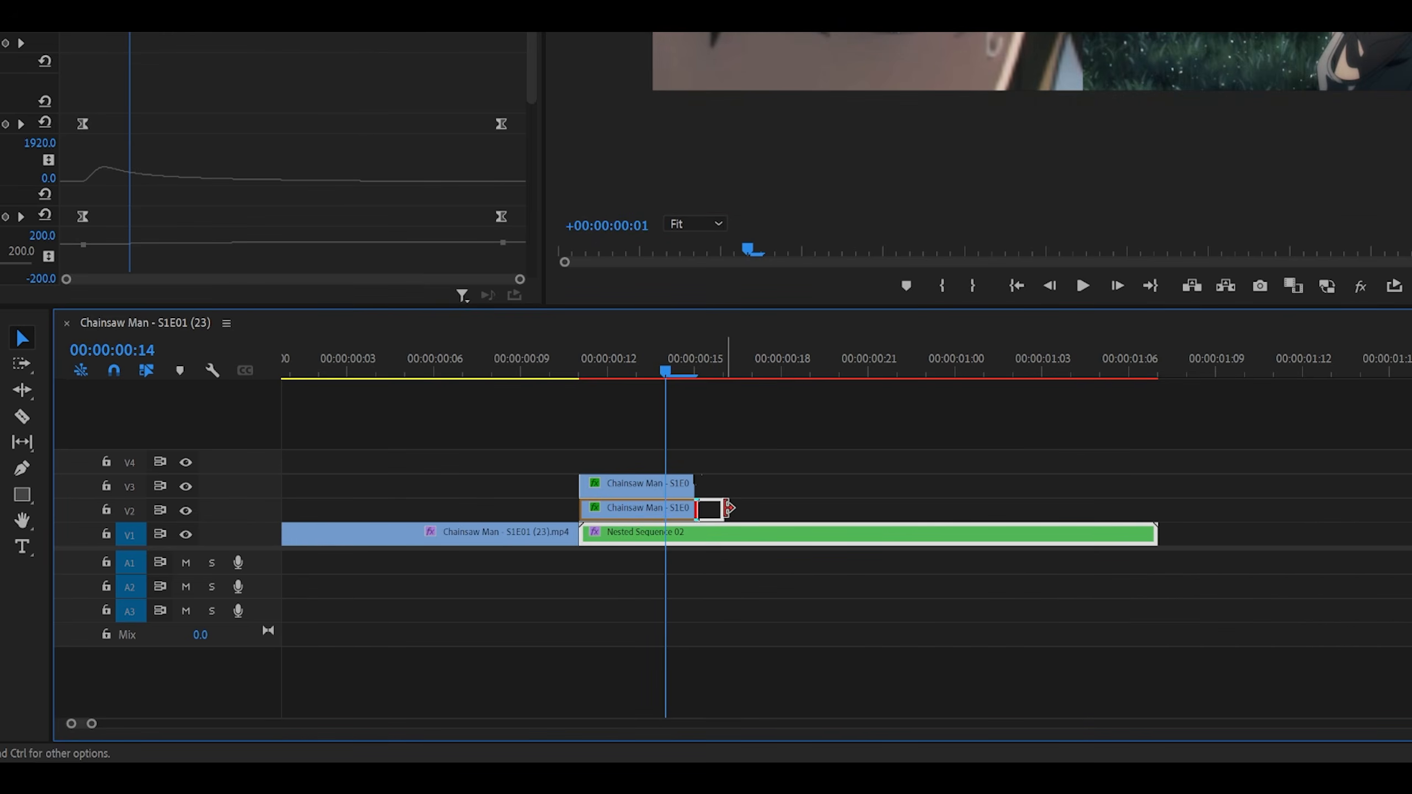
key(Right)
key(c)
click(704, 509)
key(v)
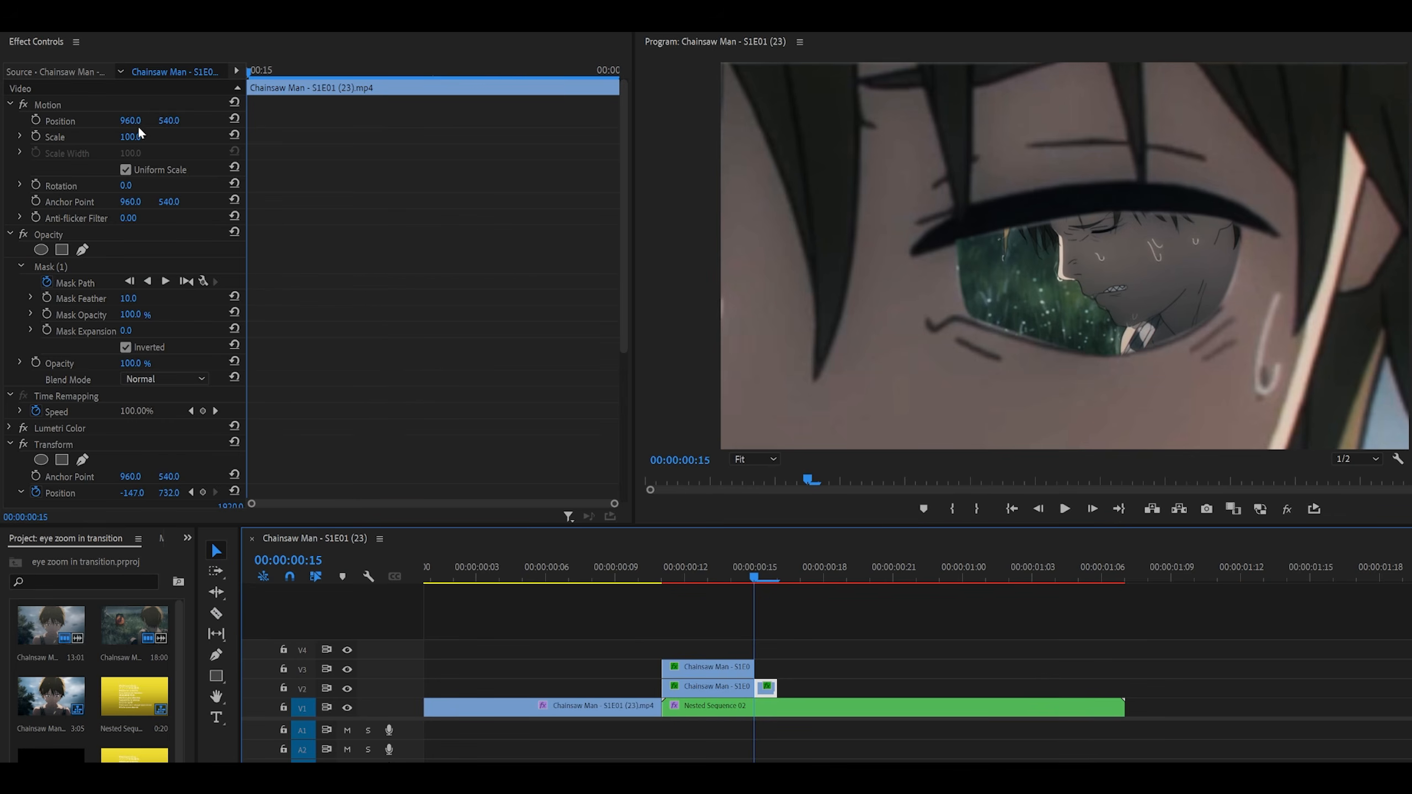
- Set the one-frame V2 piece's Motion Position to 716, 381 and Scale to 261 to enlarge the eye opening
scroll(157, 339, down, 4)
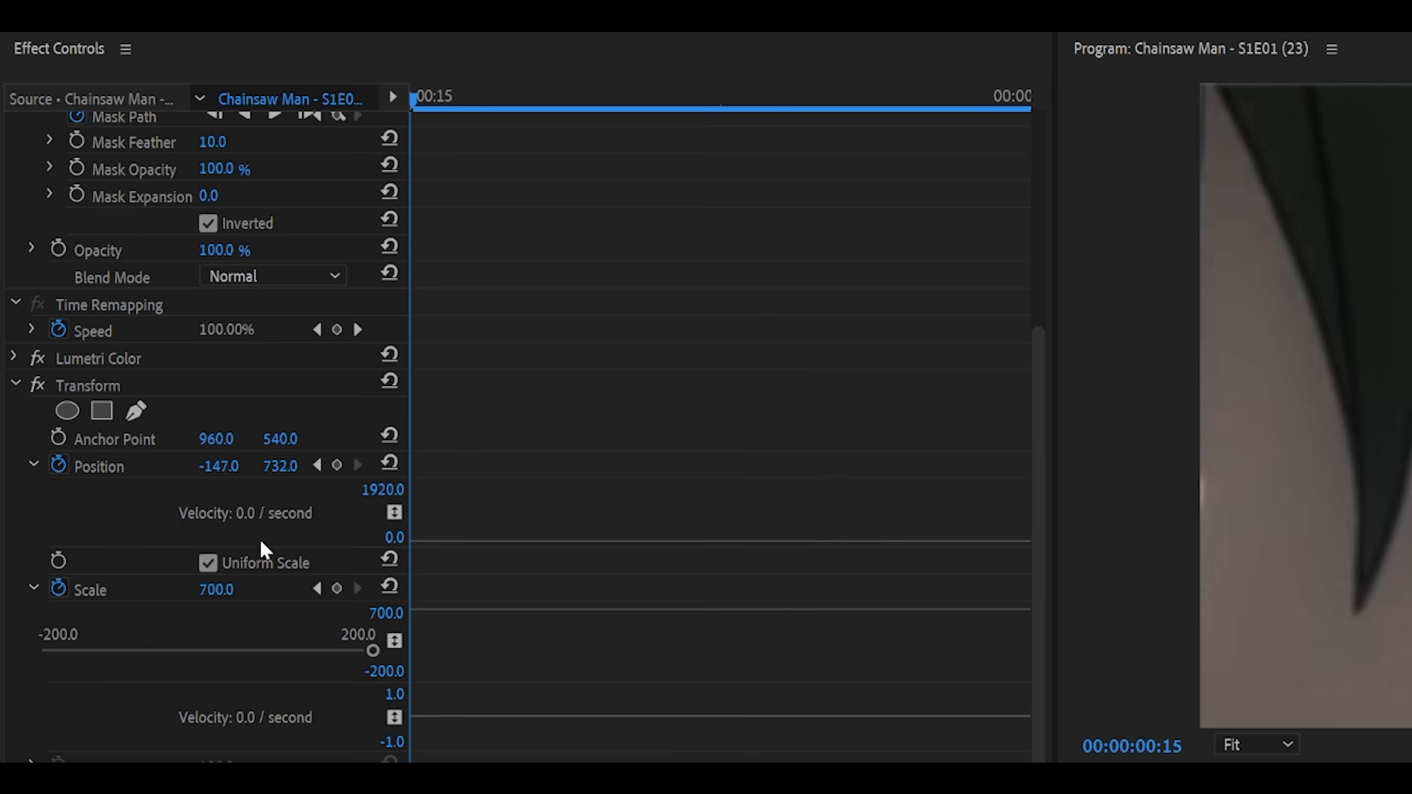
scroll(567, 457, up, 6)
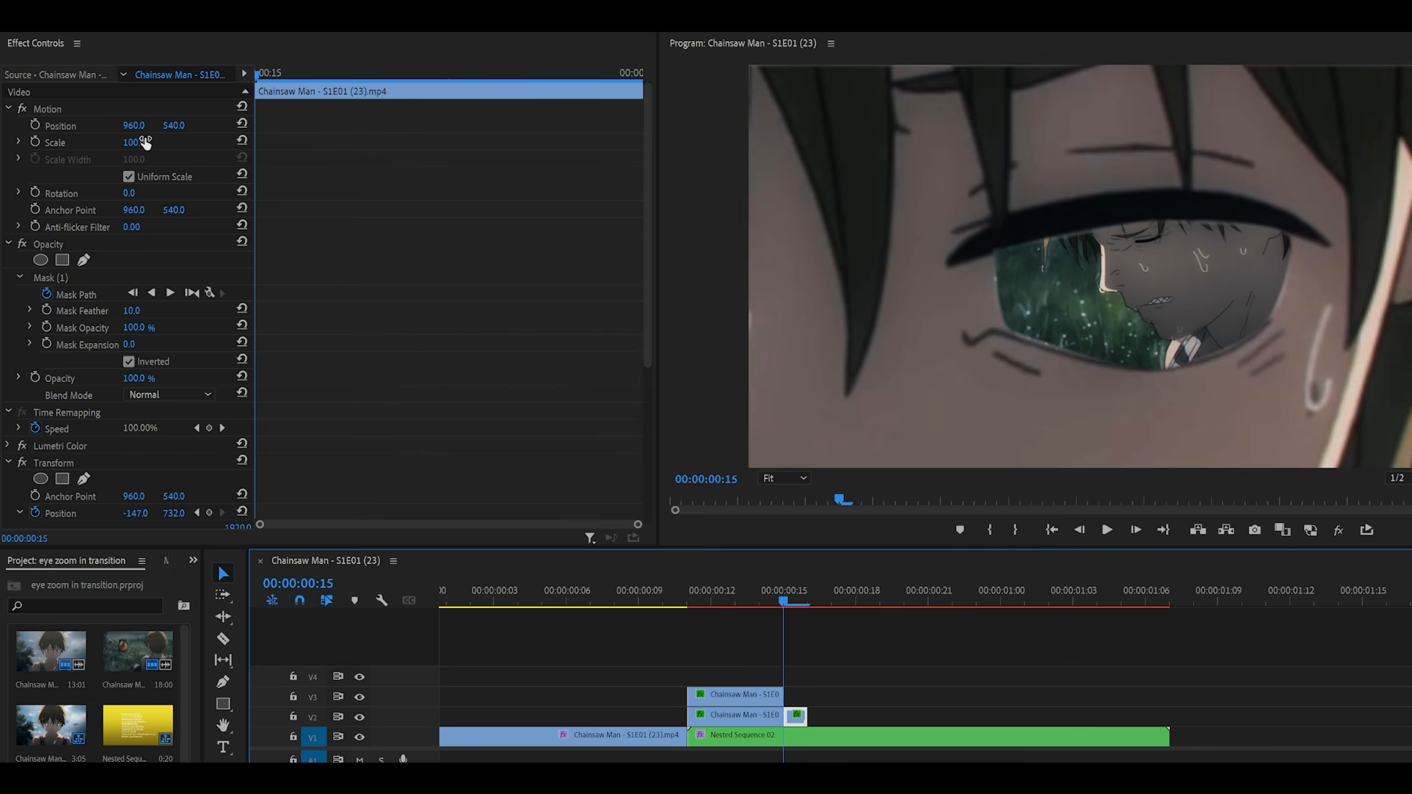
drag(231, 208, 367, 208)
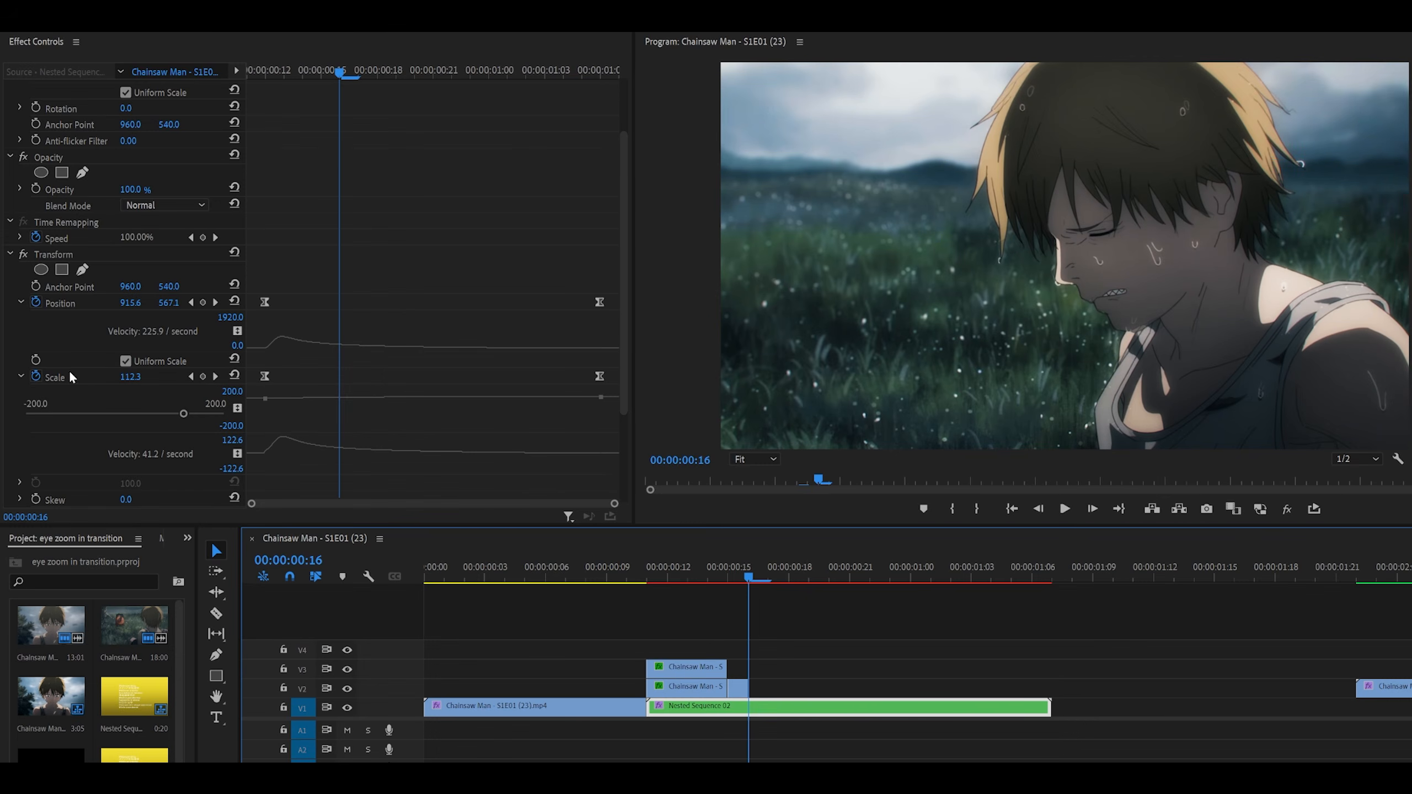
- Move the first Transform Position and Scale keyframes of Nested Sequence 02 to 00:00:00:14
key(Left)
key(Left)
key(Left)
key(Left)
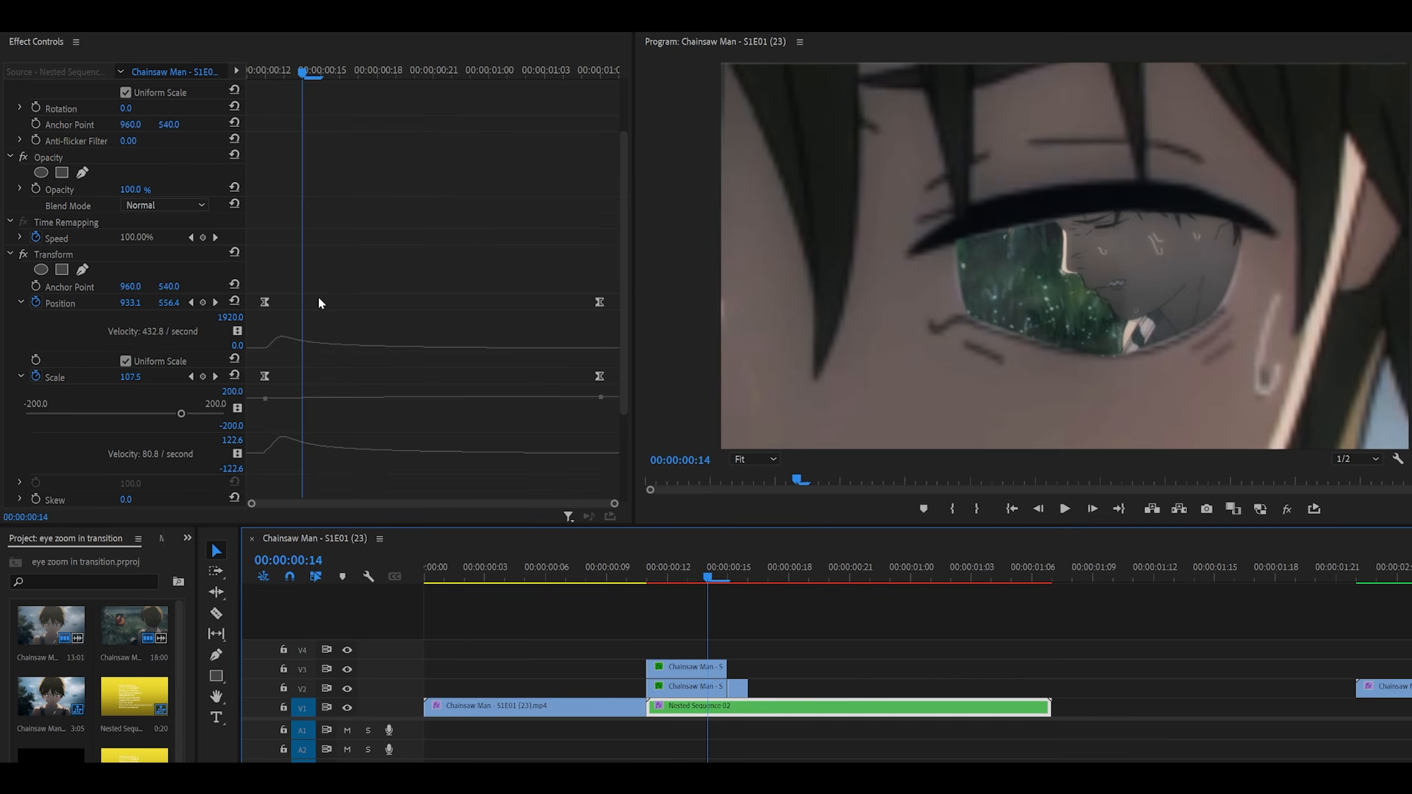
key(Right)
key(Right)
drag(280, 282, 301, 377)
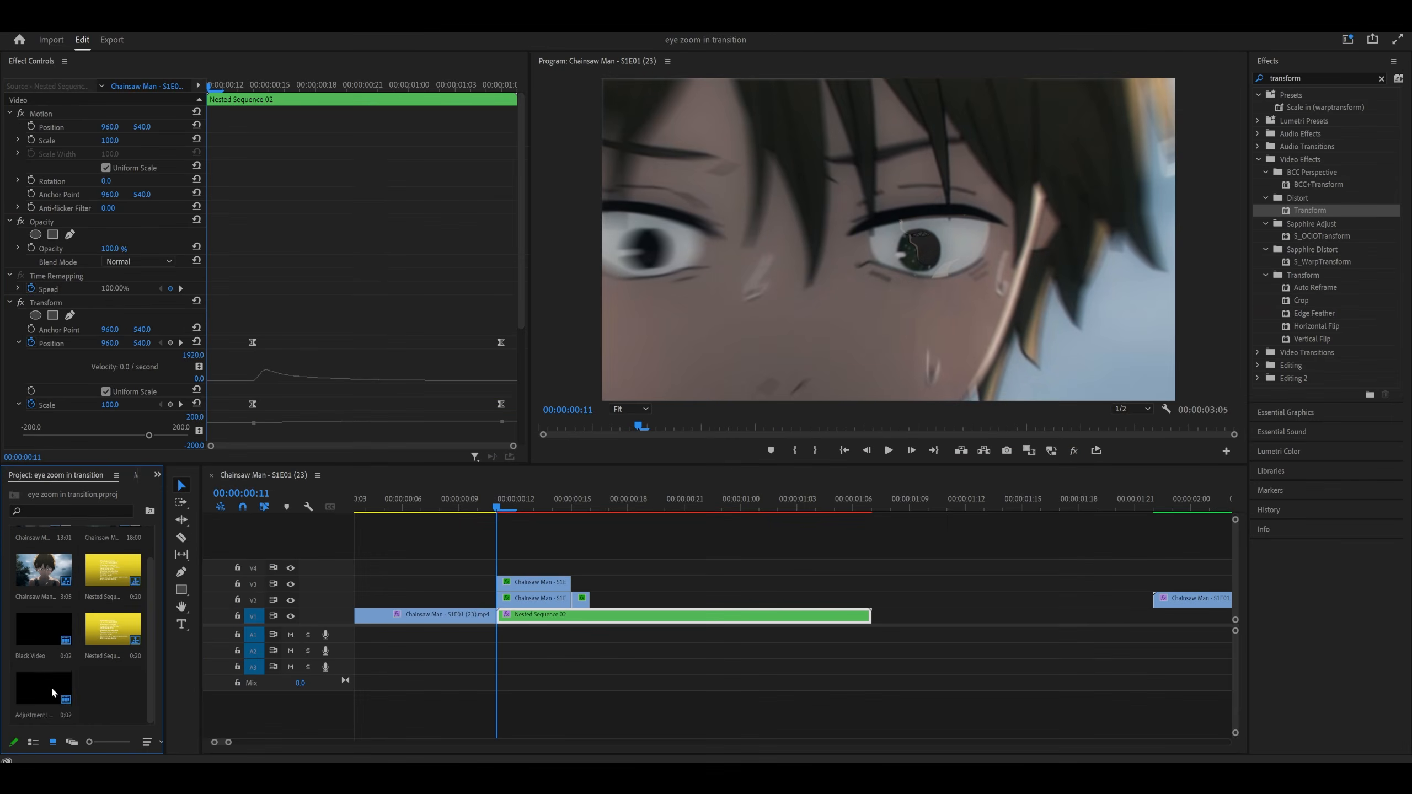
- Place the adjustment layer on V4 starting at 00:00:00:14 and extend it to a duration of five frames
drag(50, 686, 448, 579)
drag(418, 481, 606, 462)
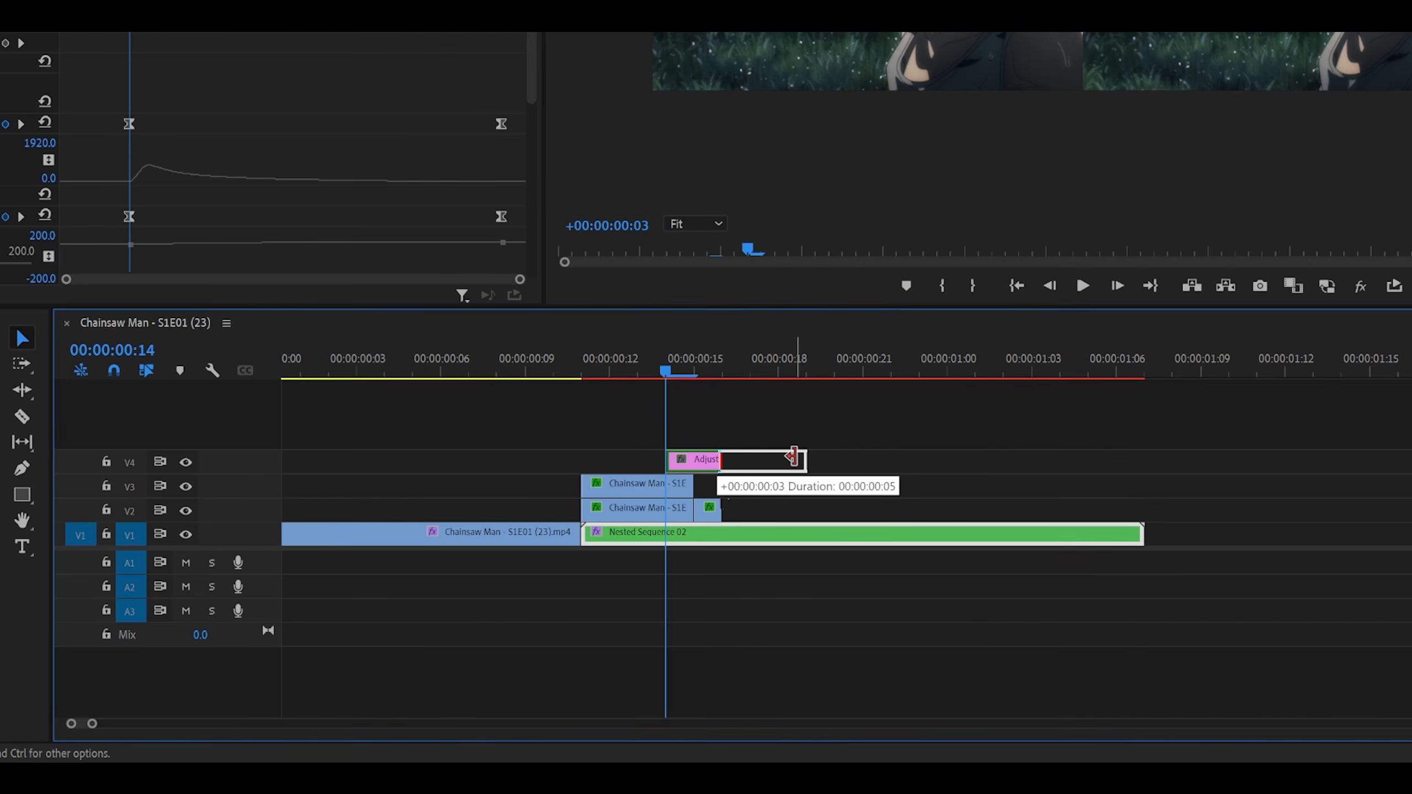
drag(789, 459, 795, 457)
click(736, 463)
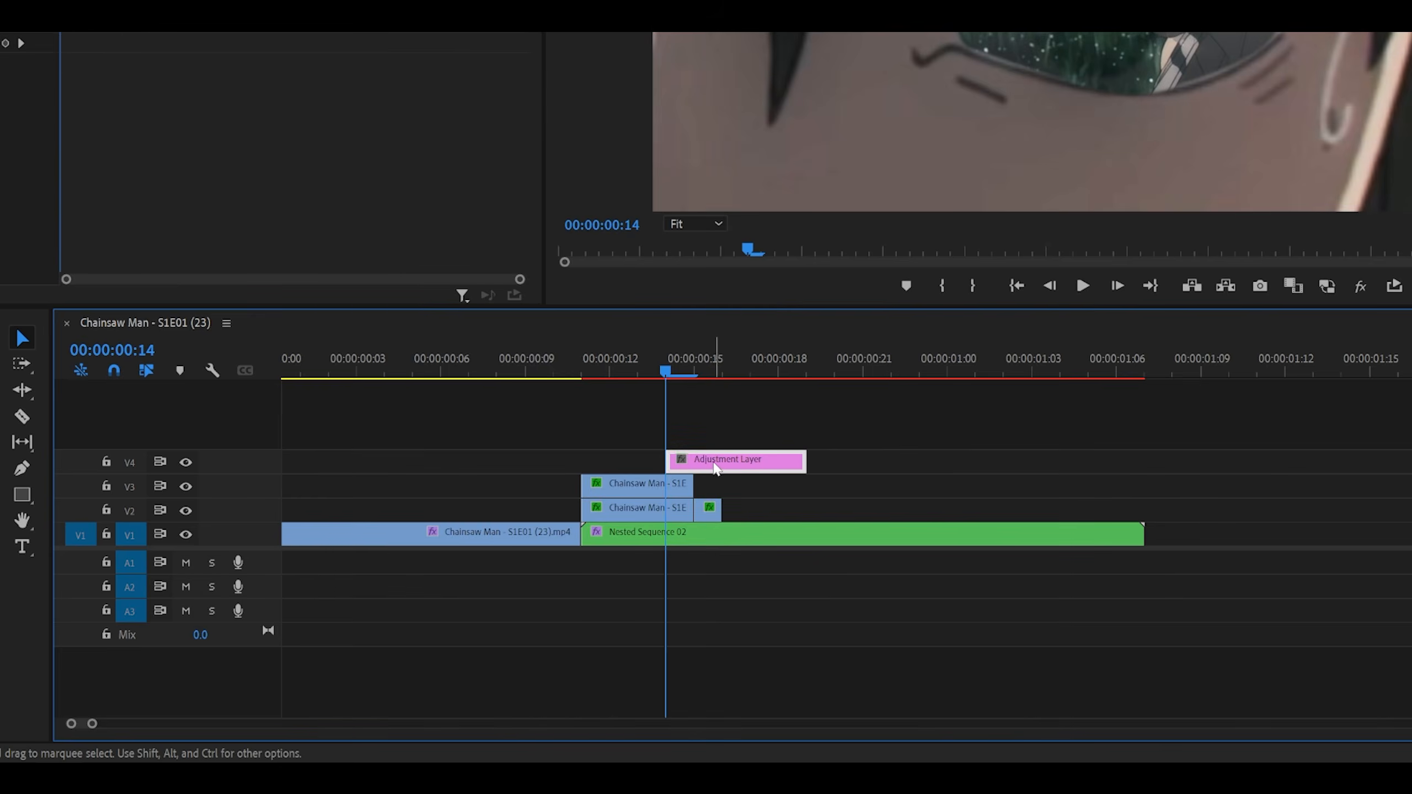
- Check the neighbouring frame and apply Gaussian Blur to the V4 adjustment layer at 00:00:00:14
key(Right)
click(632, 633)
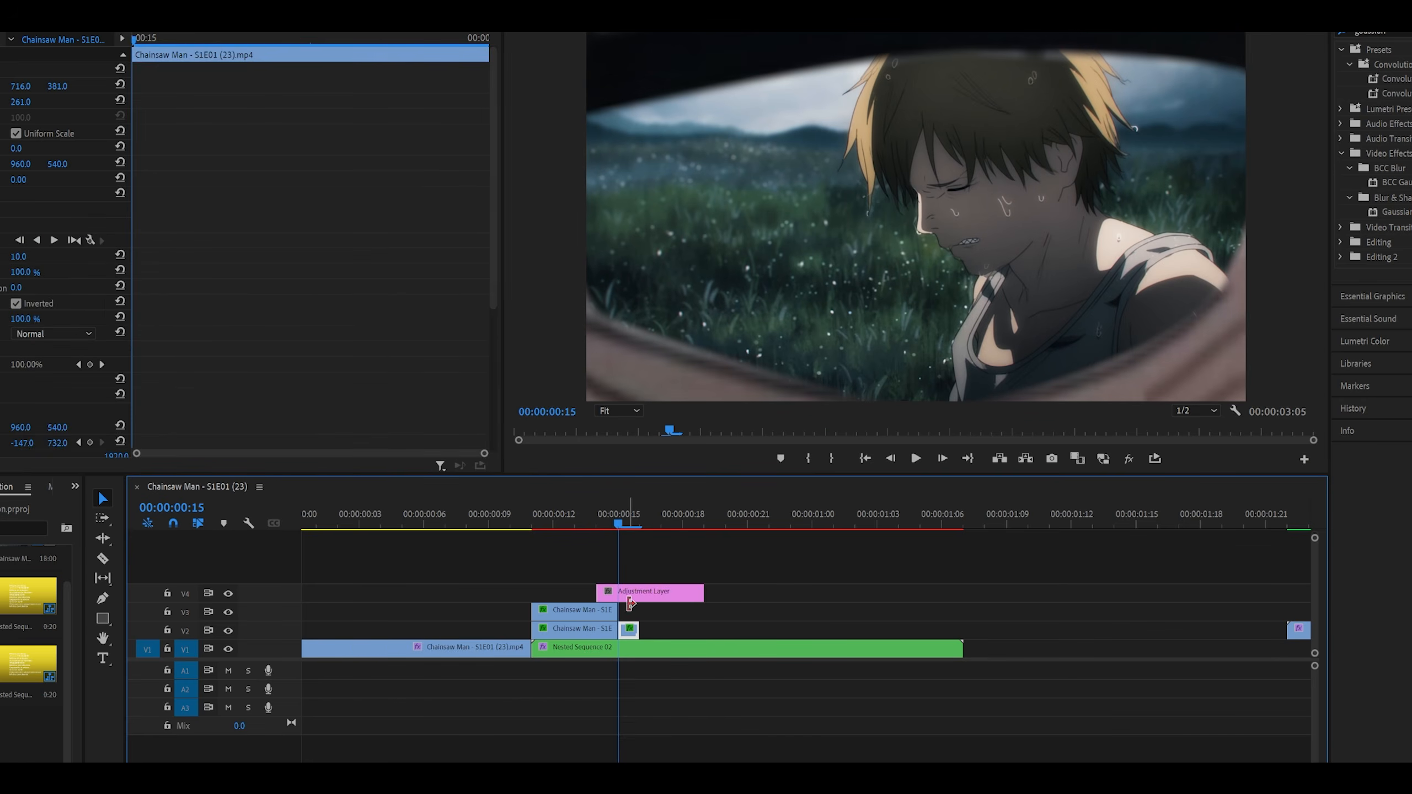
click(629, 598)
key(Left)
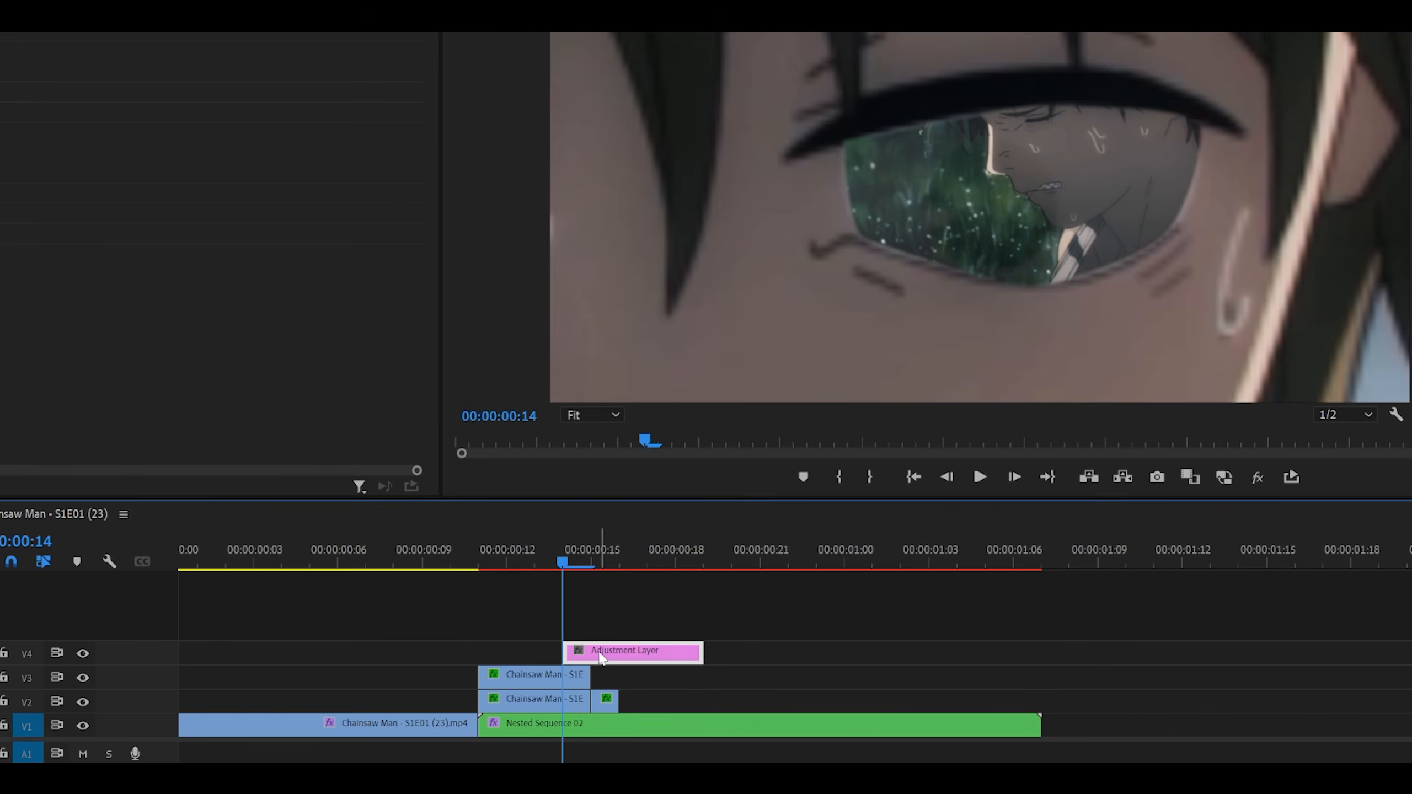
drag(1245, 395, 288, 421)
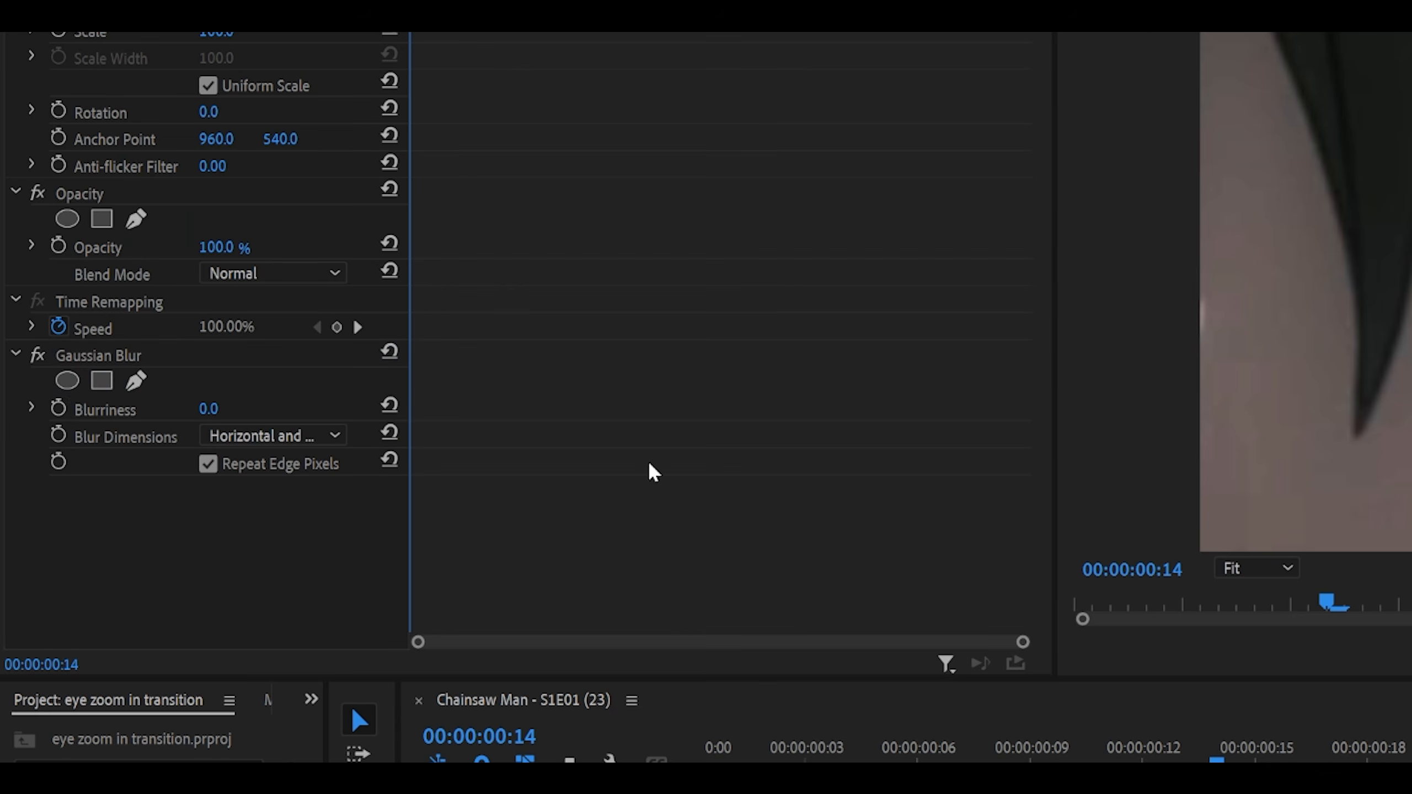
- Keyframe the adjustment layer's Gaussian Blur Blurriness at 10 on 00:00:00:14 and 20 on 00:00:00:15
click(58, 408)
click(209, 408)
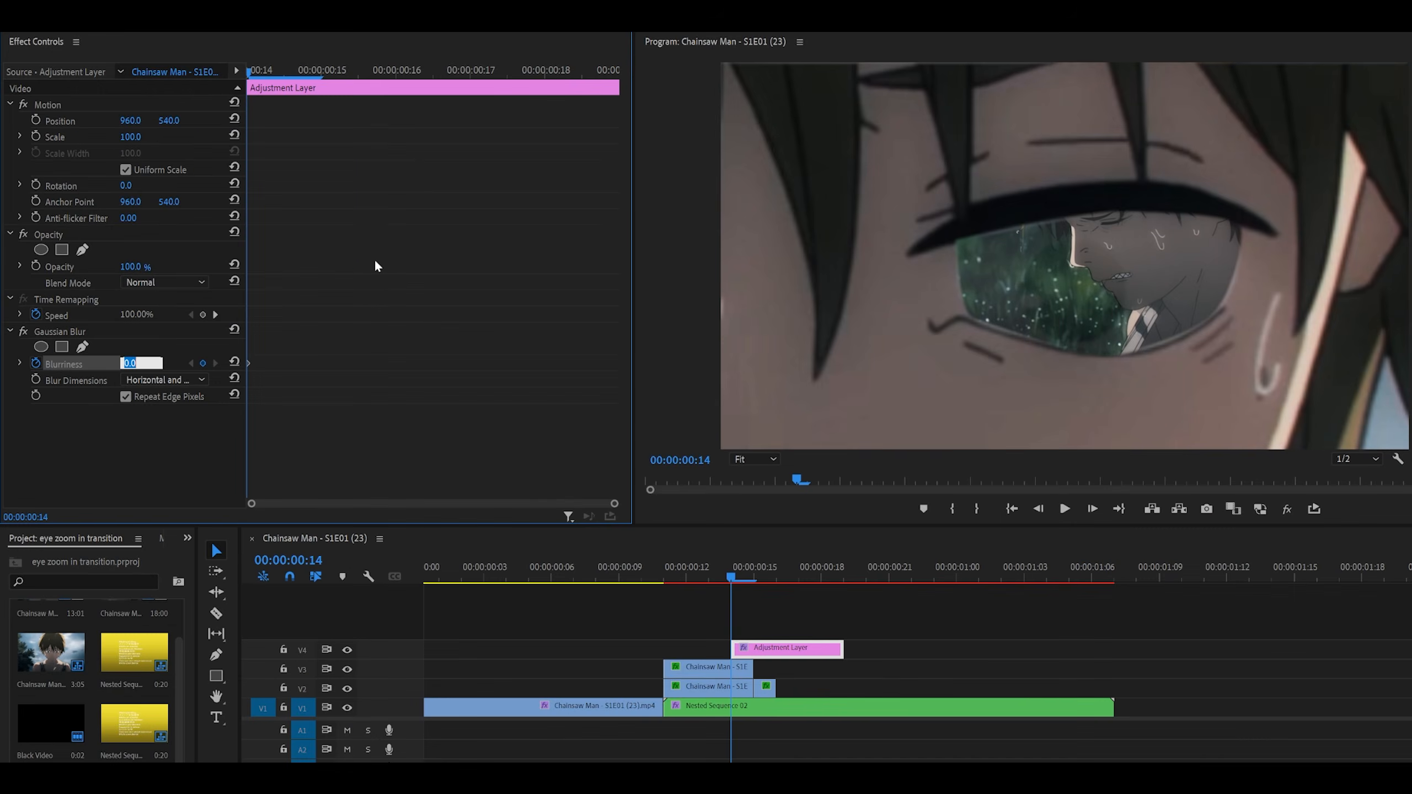
text(10)
key(Return)
key(Right)
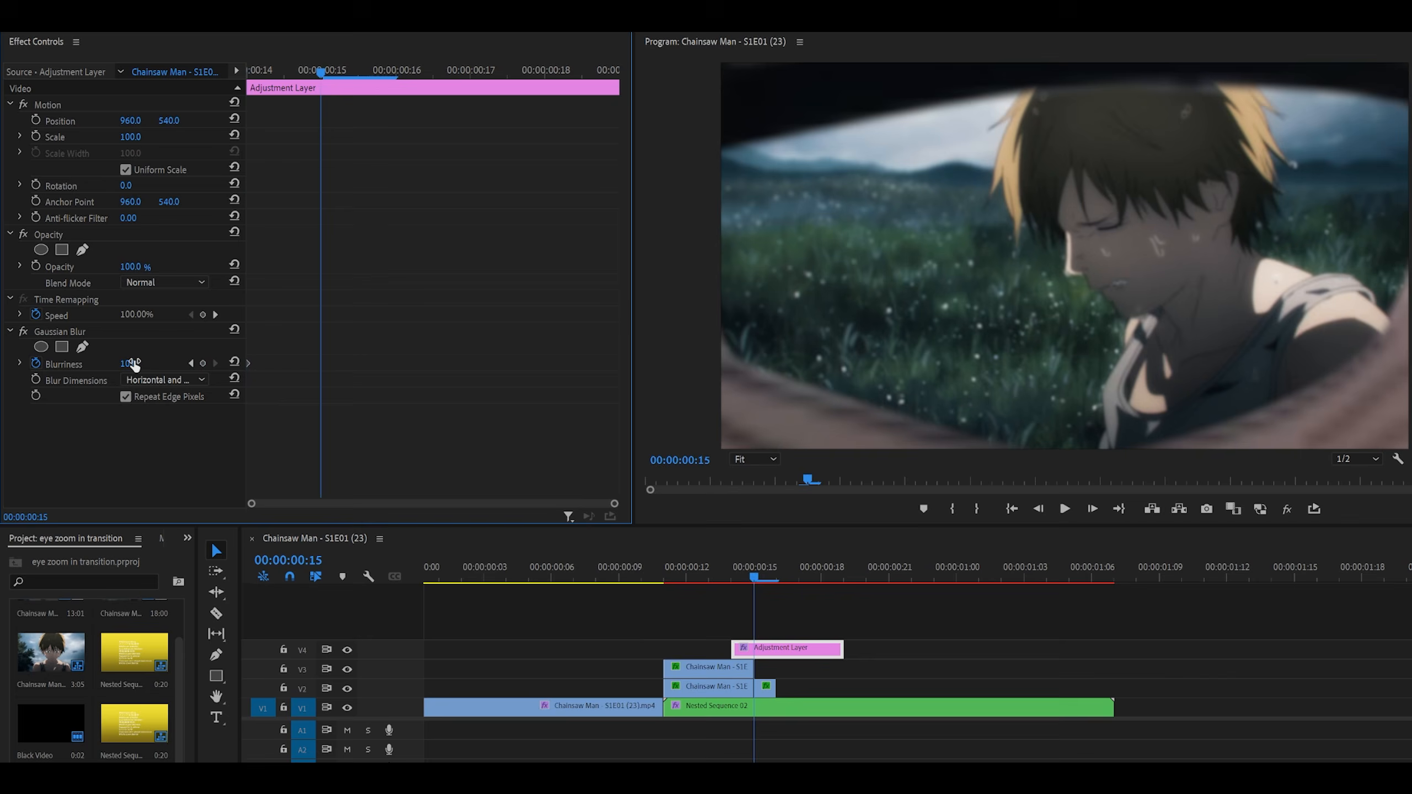
click(134, 364)
text(20)
key(Return)
- Reset the adjustment layer's Blurriness to 0 at 00:00:00:18 and smooth that keyframe's interpolation
key(Right)
key(Right)
key(Right)
key(Right)
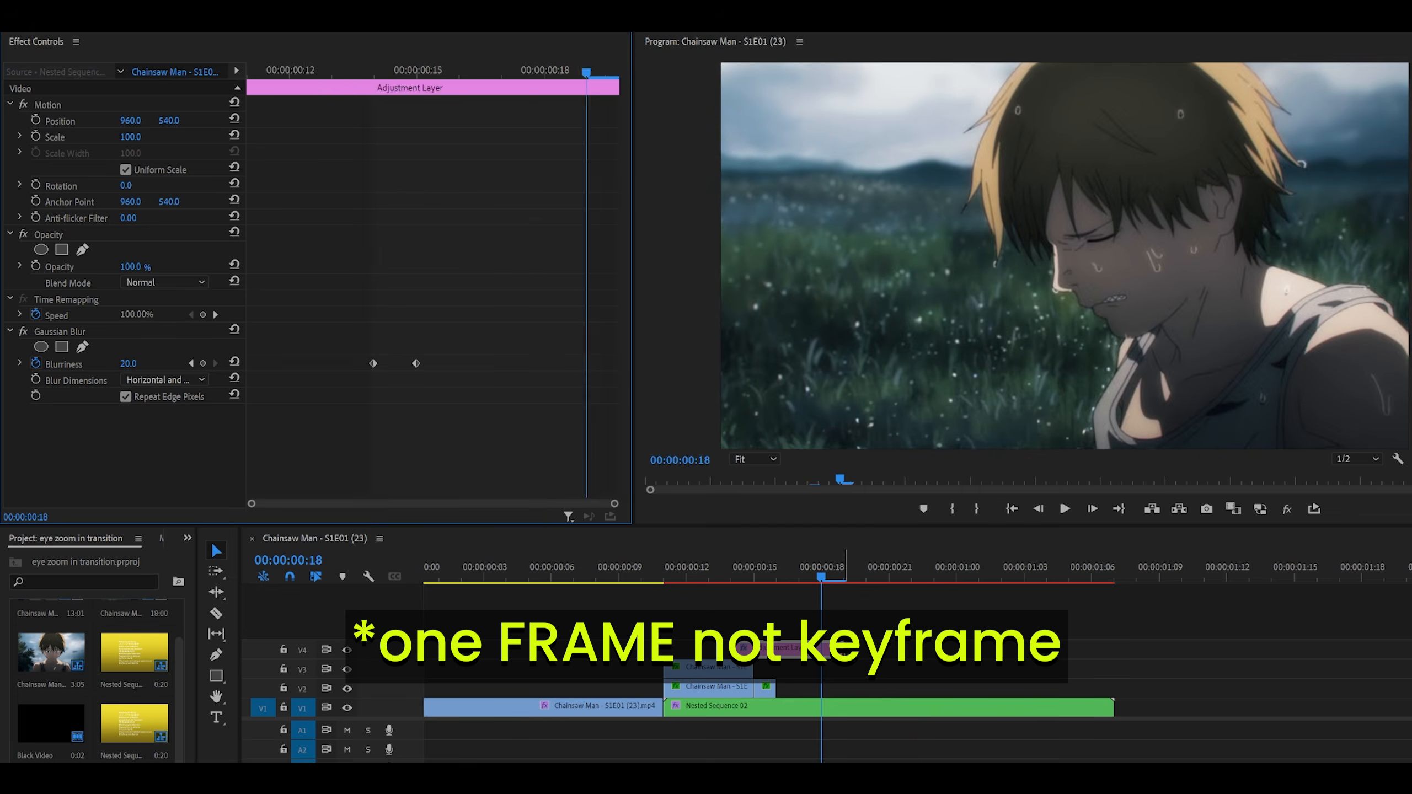
click(826, 651)
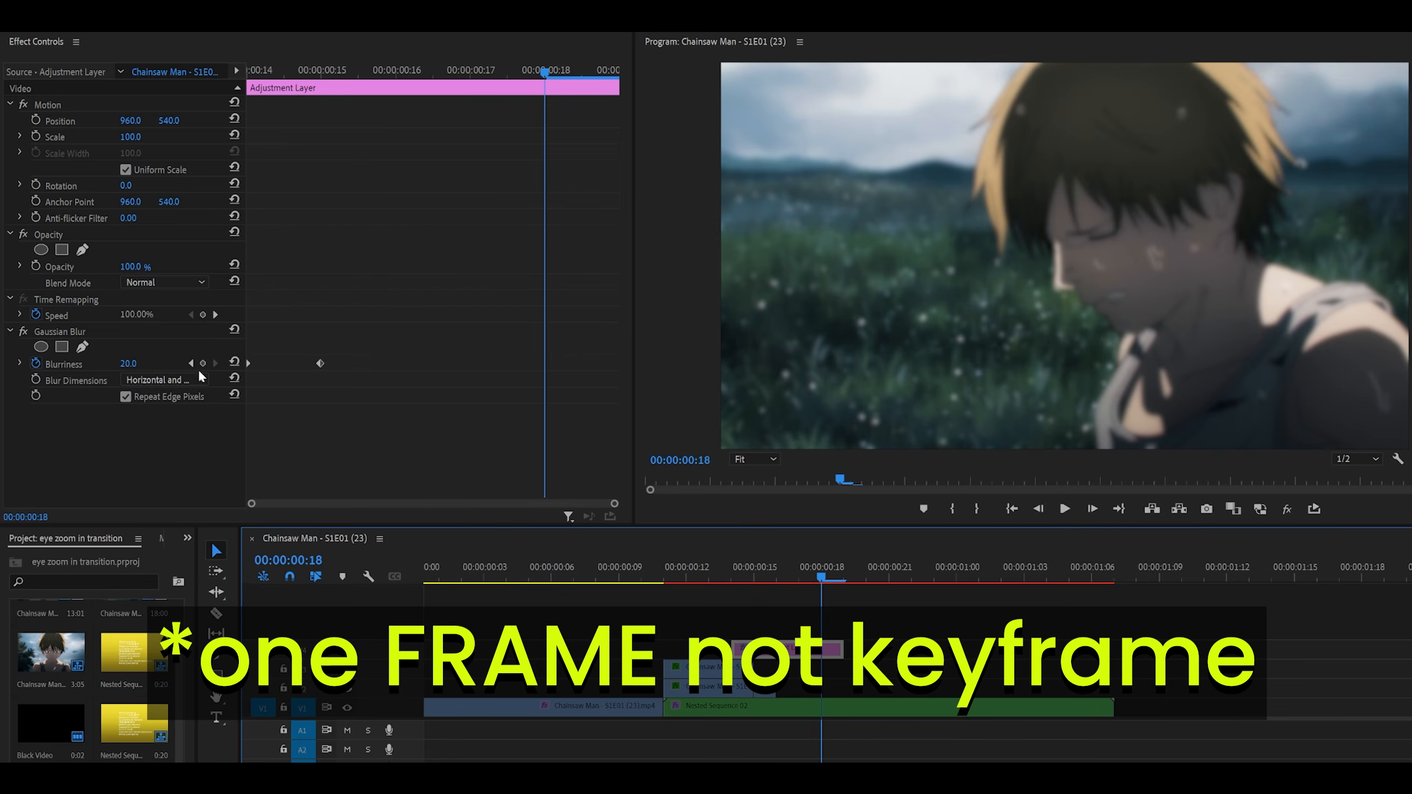
click(234, 363)
right_click(544, 363)
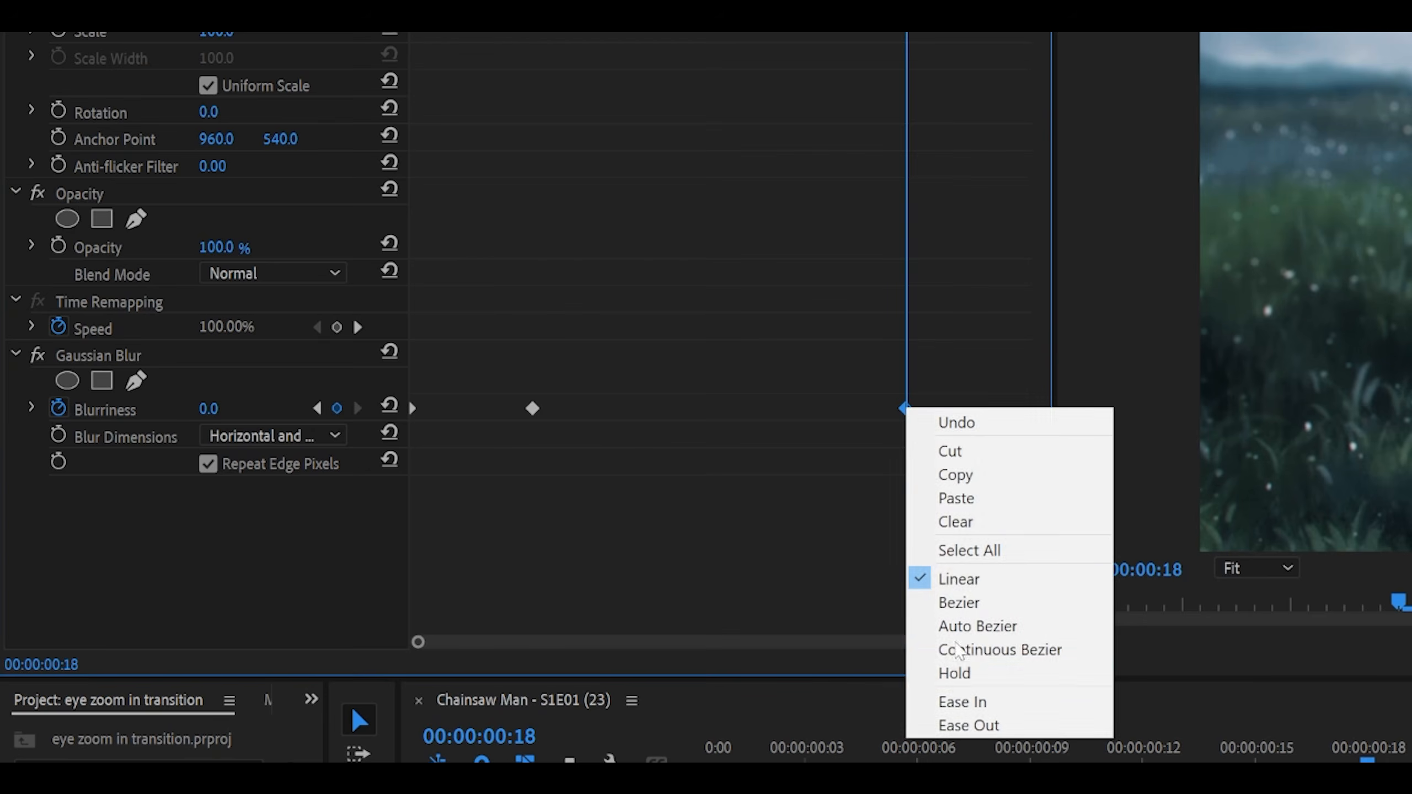
click(583, 511)
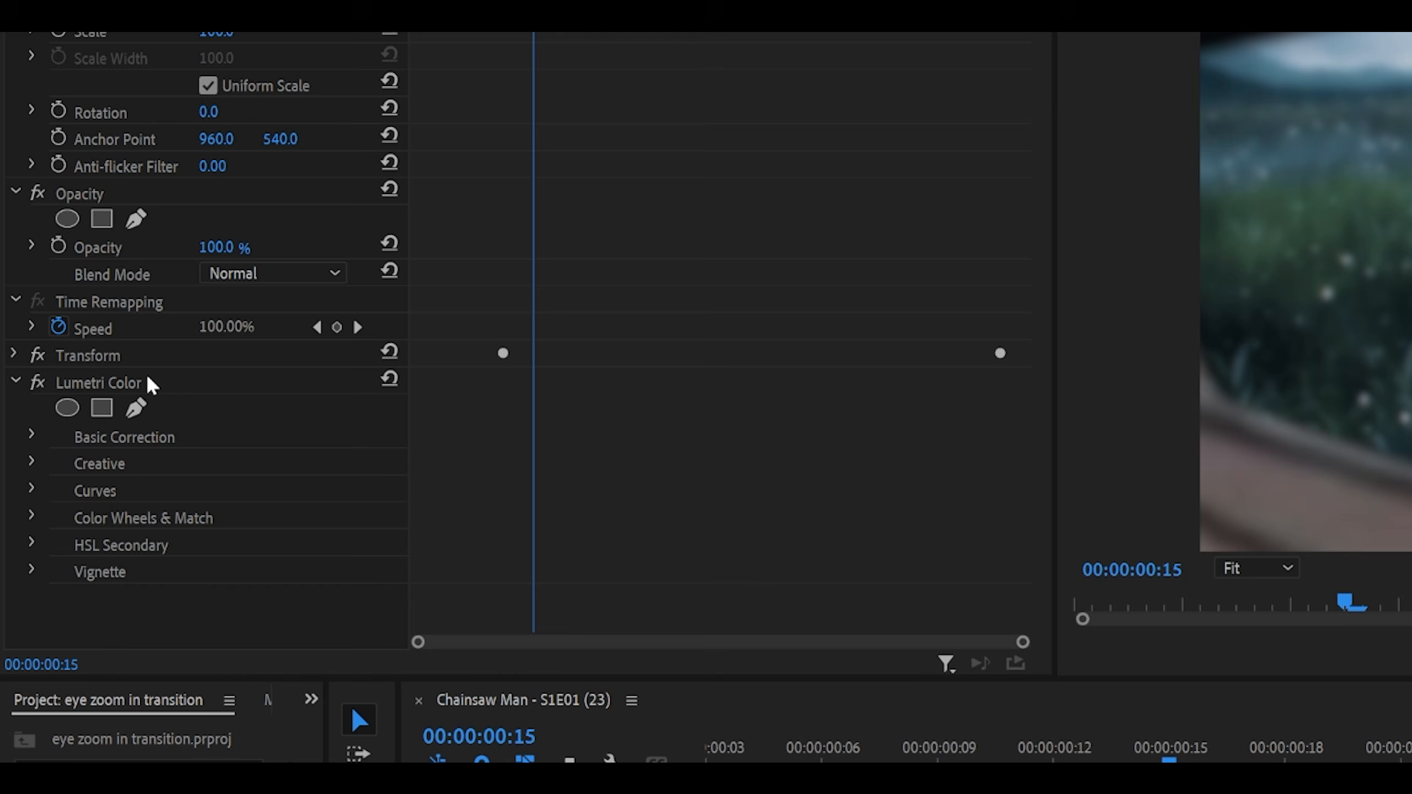
- Turn on Lumetri Color Exposure keyframing for Nested Sequence 02 at 00:00:00:15 with a value of 0
click(32, 435)
scroll(640, 428, down, 8)
scroll(644, 425, down, 3)
click(94, 322)
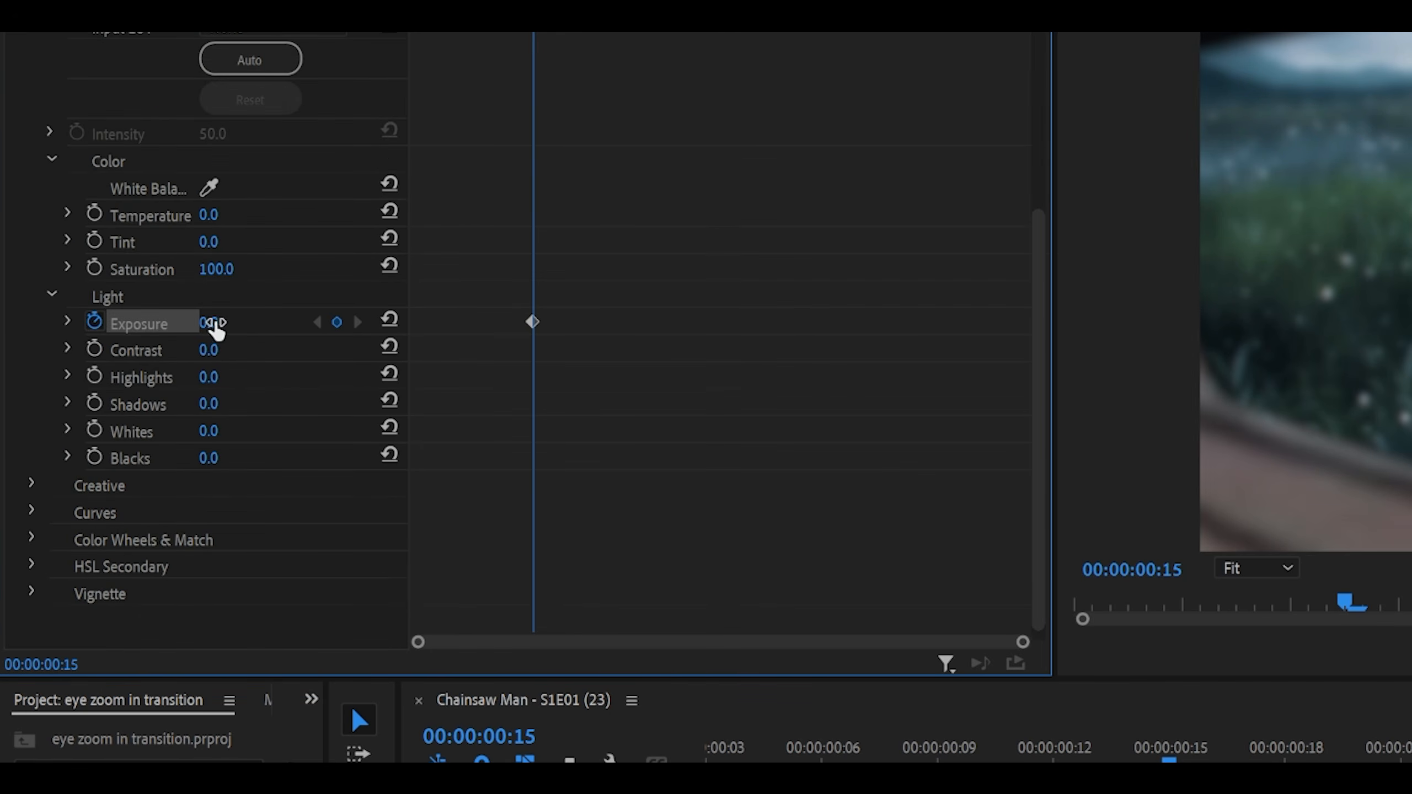
click(212, 324)
text(0)
click(640, 218)
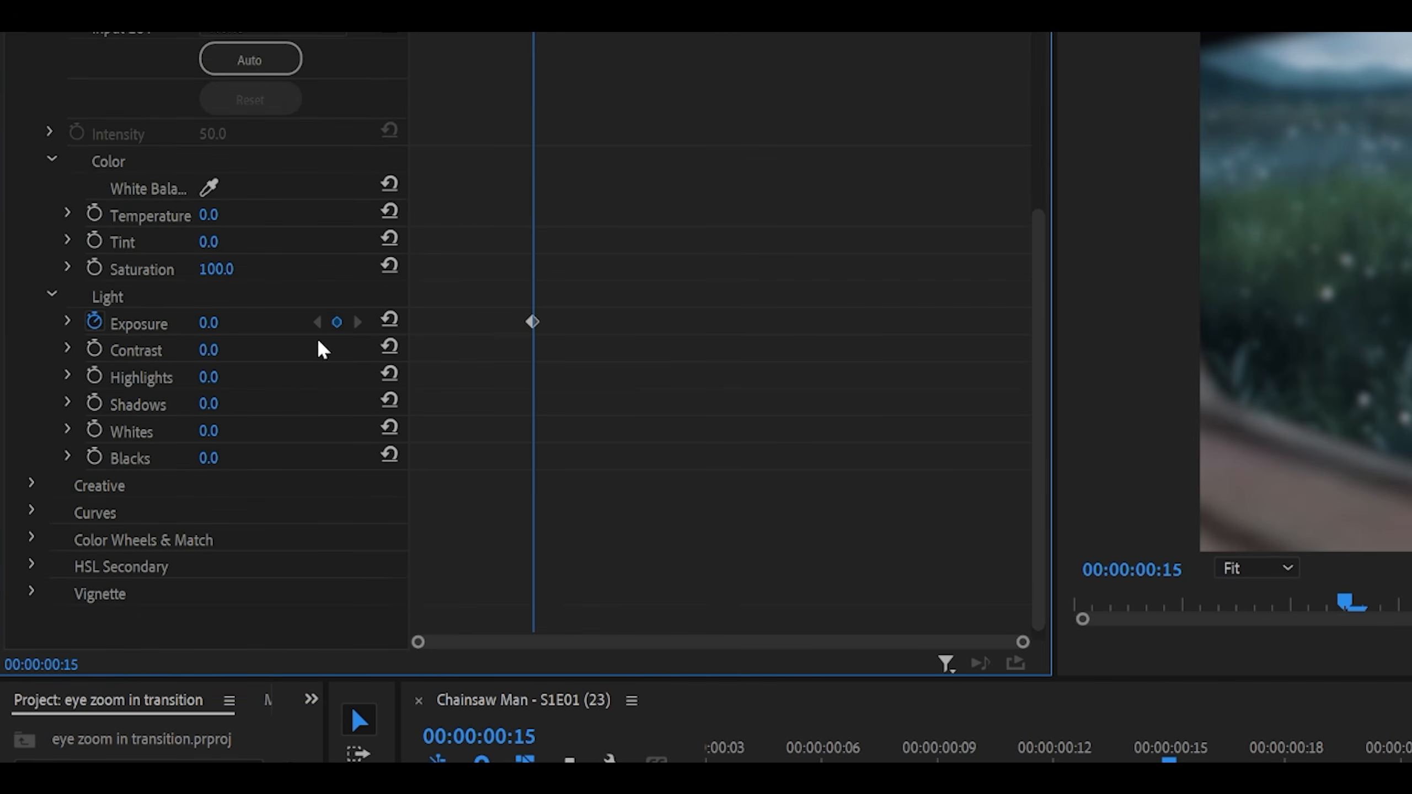
- Set Nested Sequence 02's Exposure to 3 at 00:00:00:16 to create a flash
key(Right)
click(209, 323)
text(3)
click(675, 240)
- Set Nested Sequence 02's Exposure back to 0 at 00:00:01:02 and ease that keyframe
key(shift+Right)
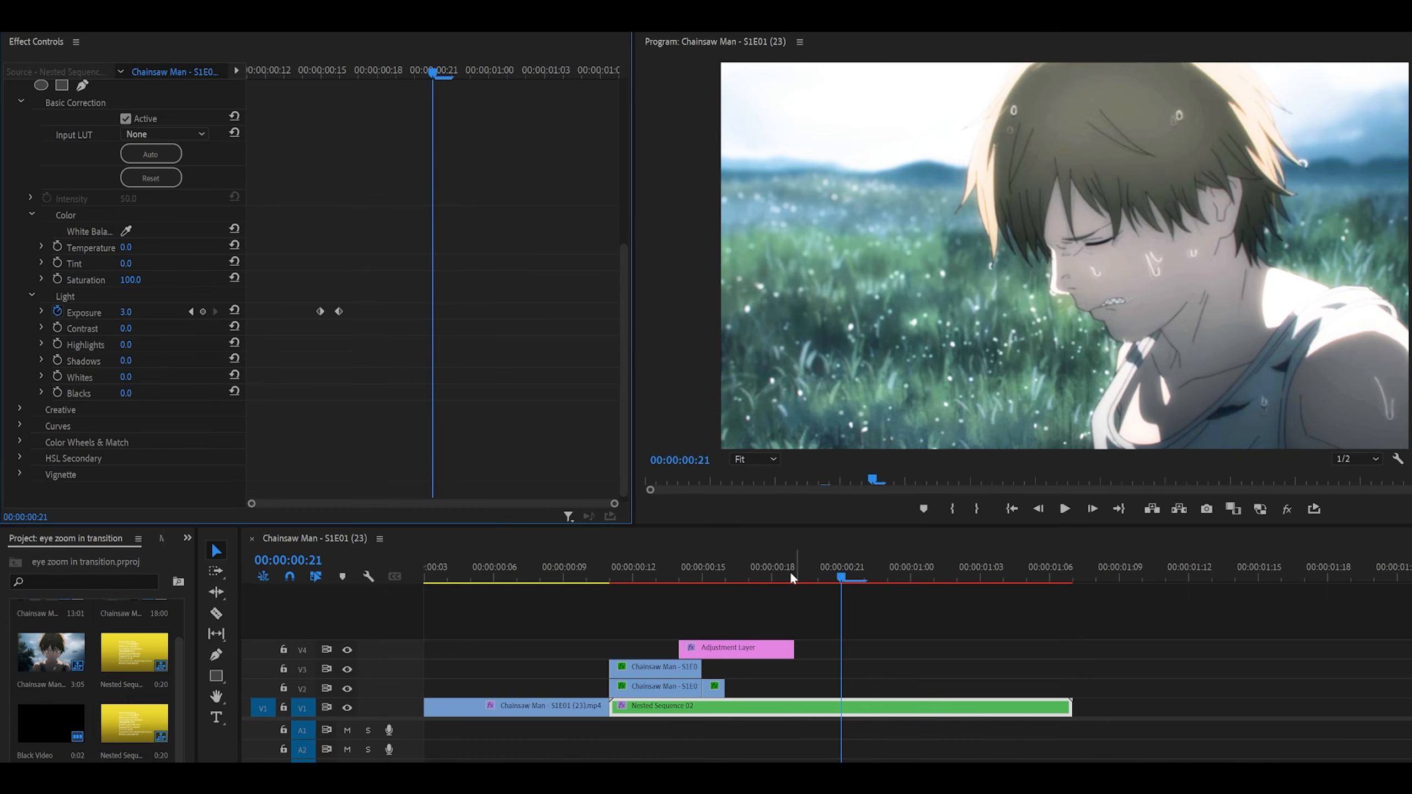
key(shift+Right)
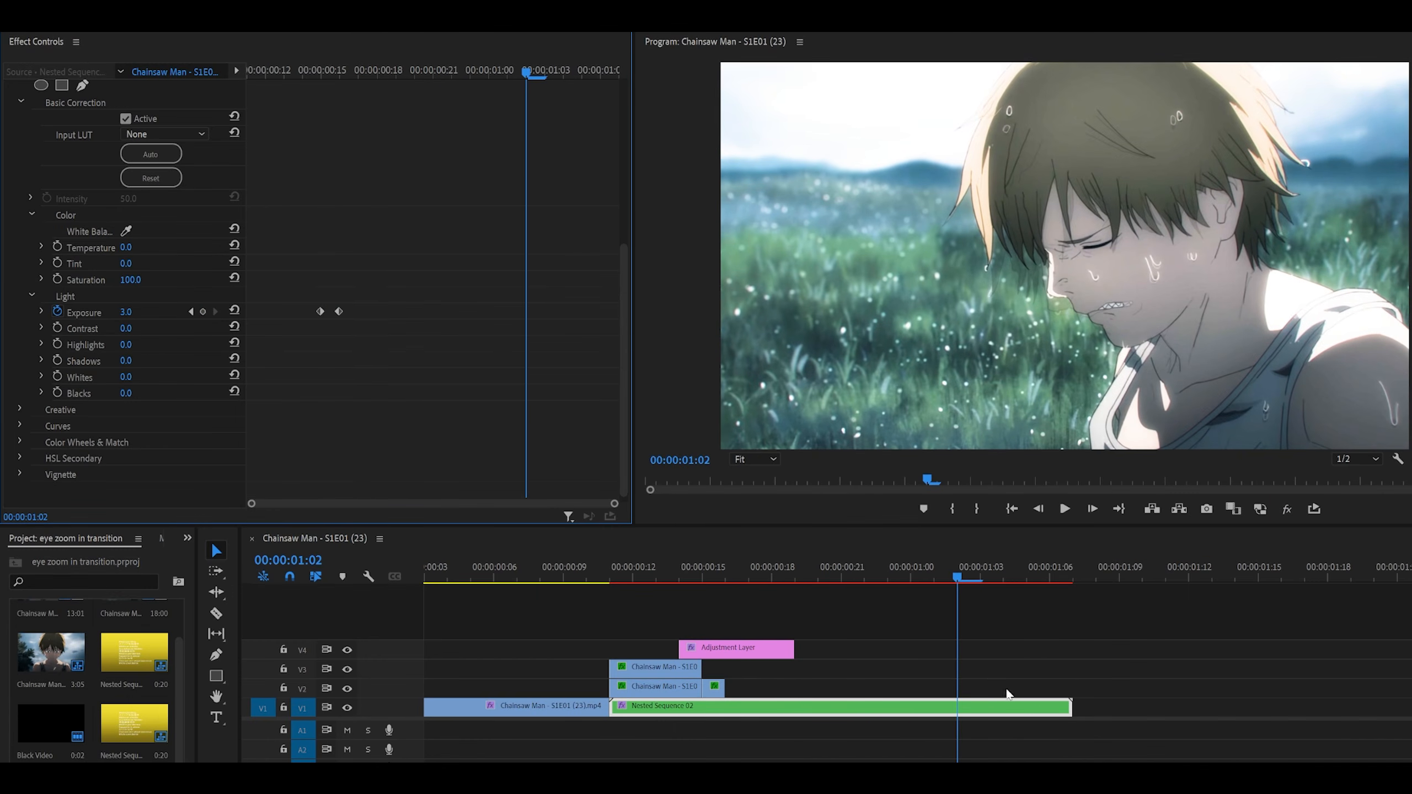
click(129, 315)
text(0)
click(432, 252)
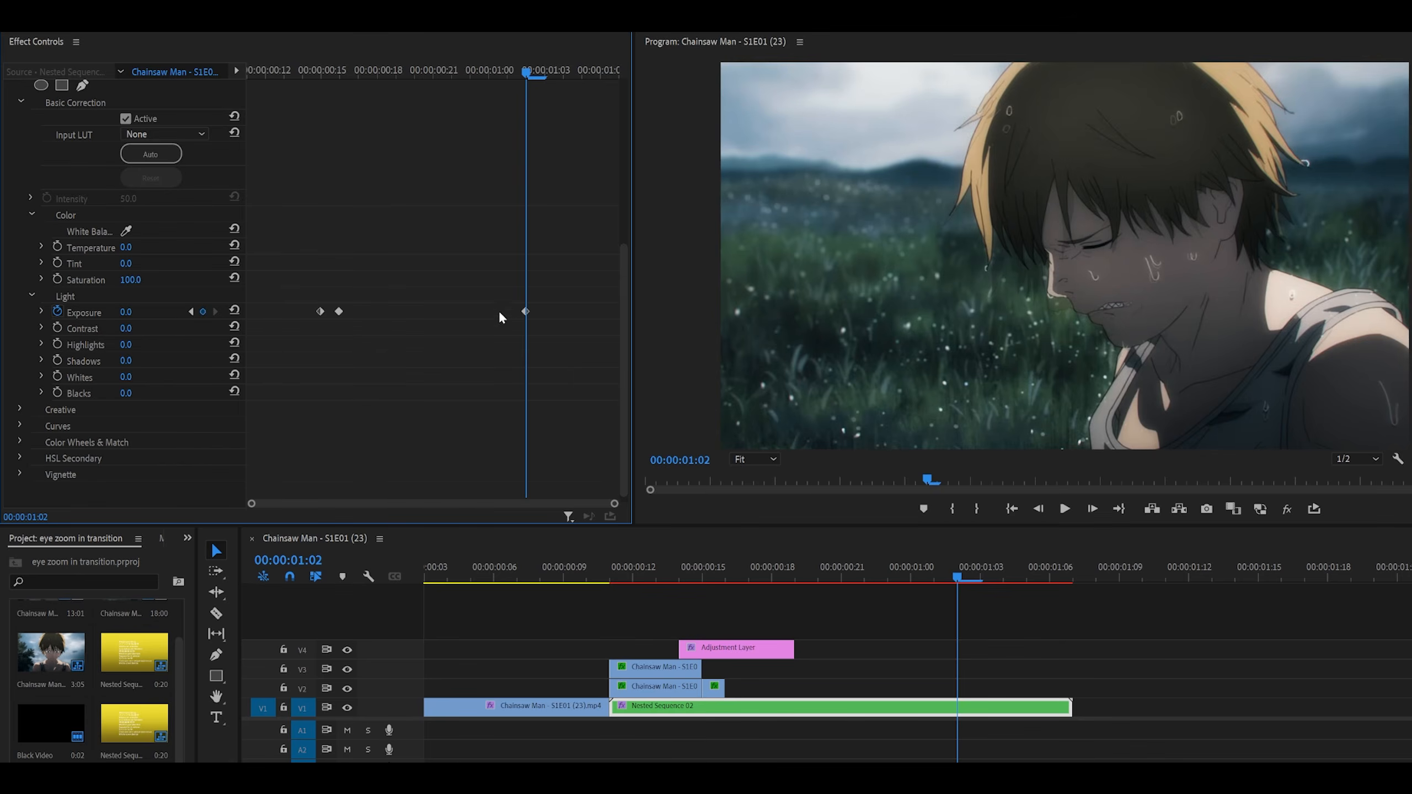
right_click(525, 312)
click(568, 486)
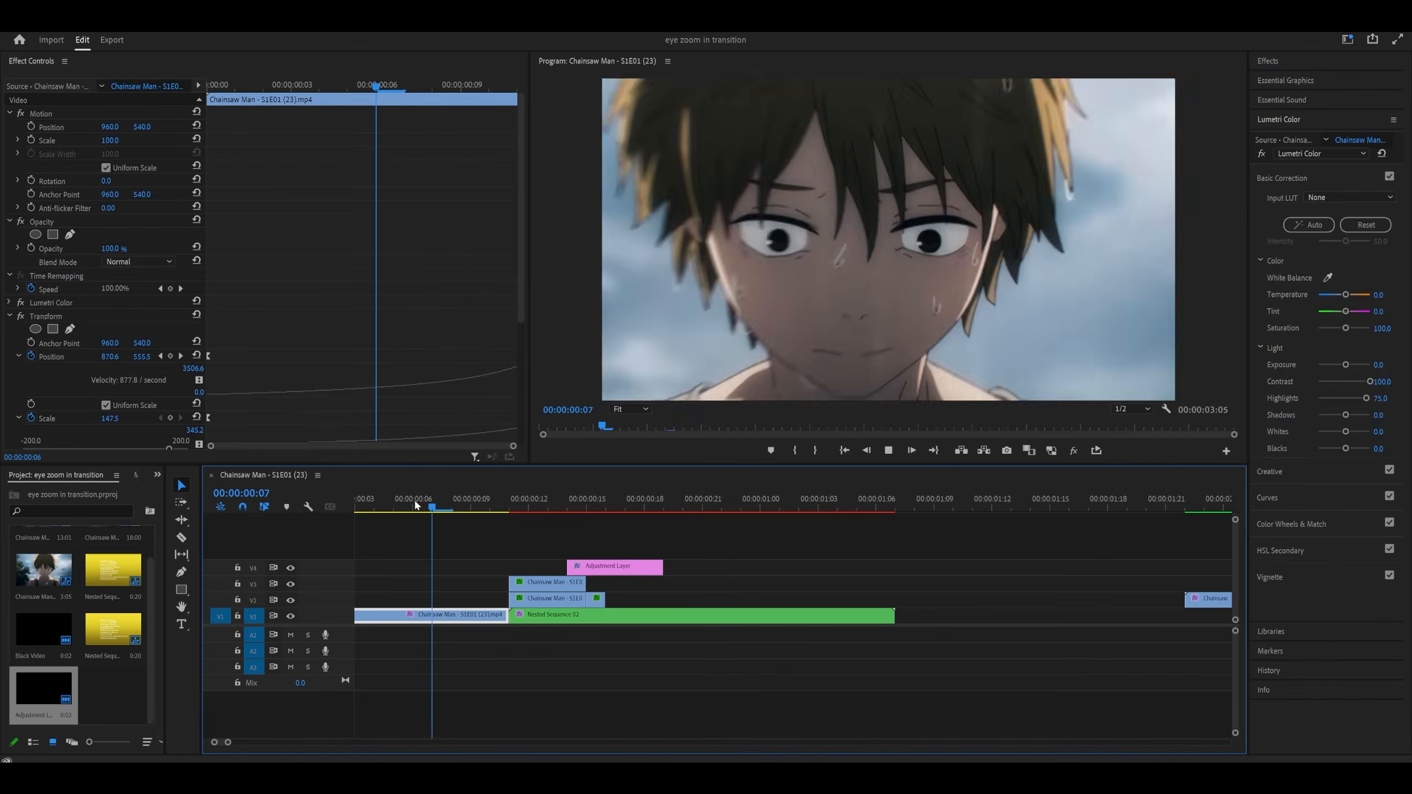
- Play the transition, go to 00:00:00:13 and select the first two Exposure keyframes of Nested Sequence 02
click(415, 501)
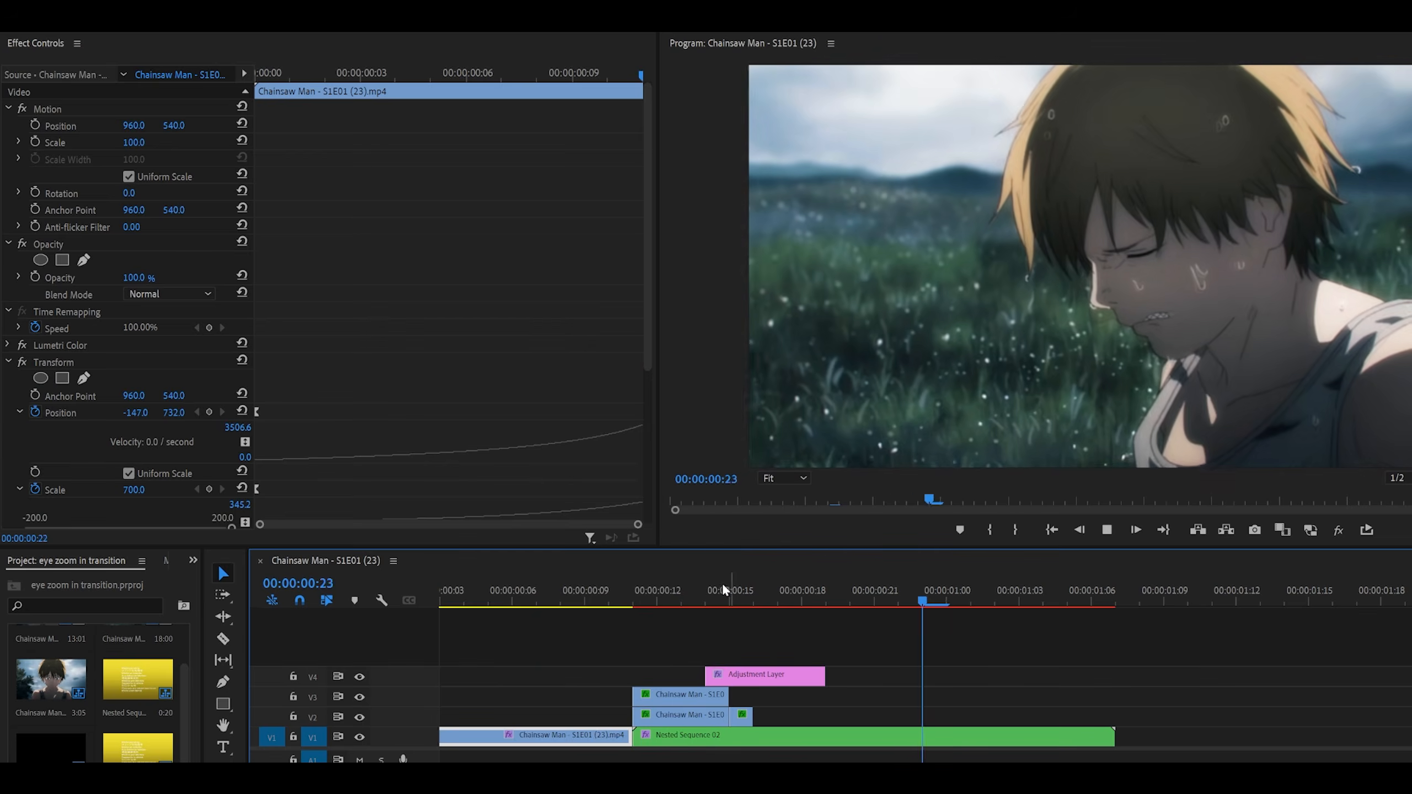
click(725, 583)
scroll(504, 436, down, 3)
key(Left)
key(Left)
drag(374, 325, 317, 377)
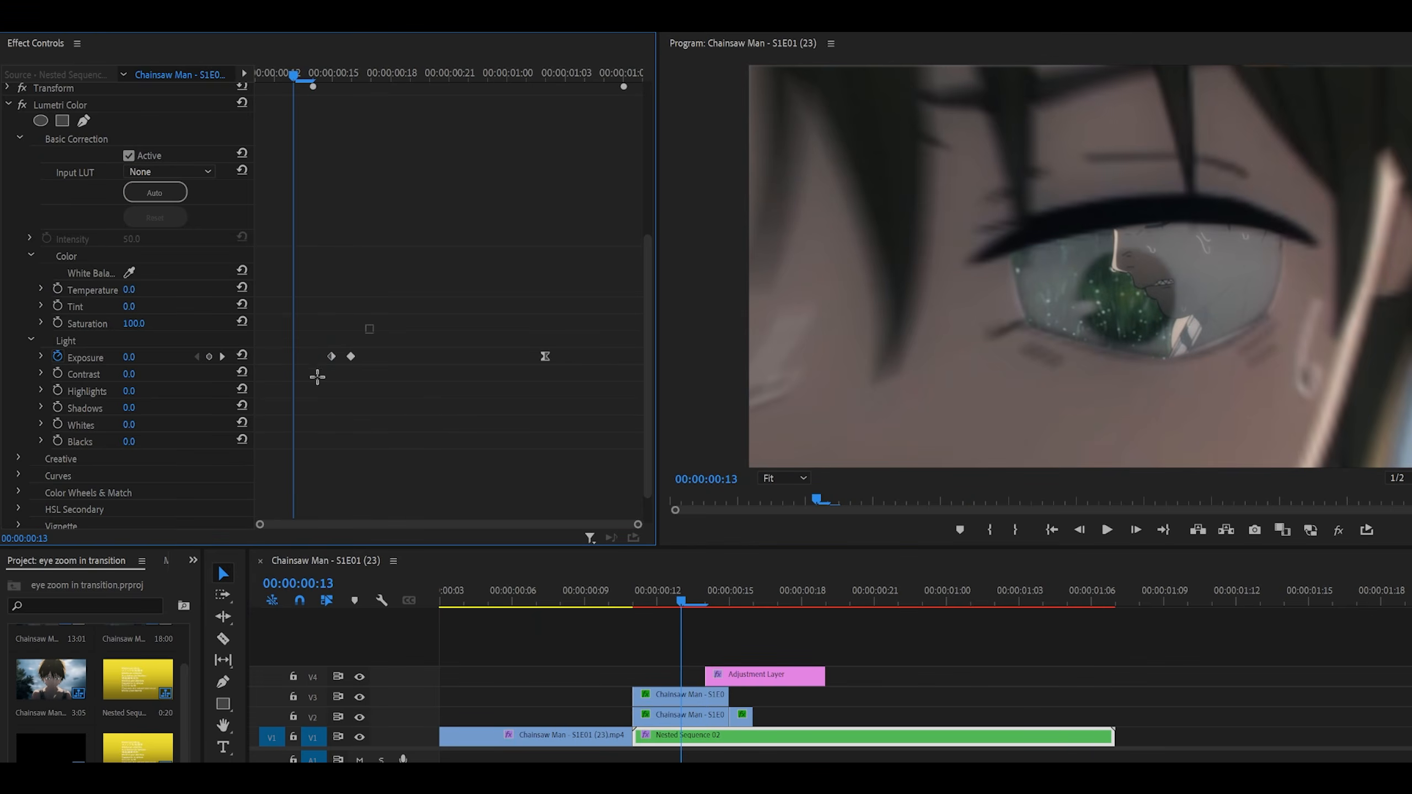